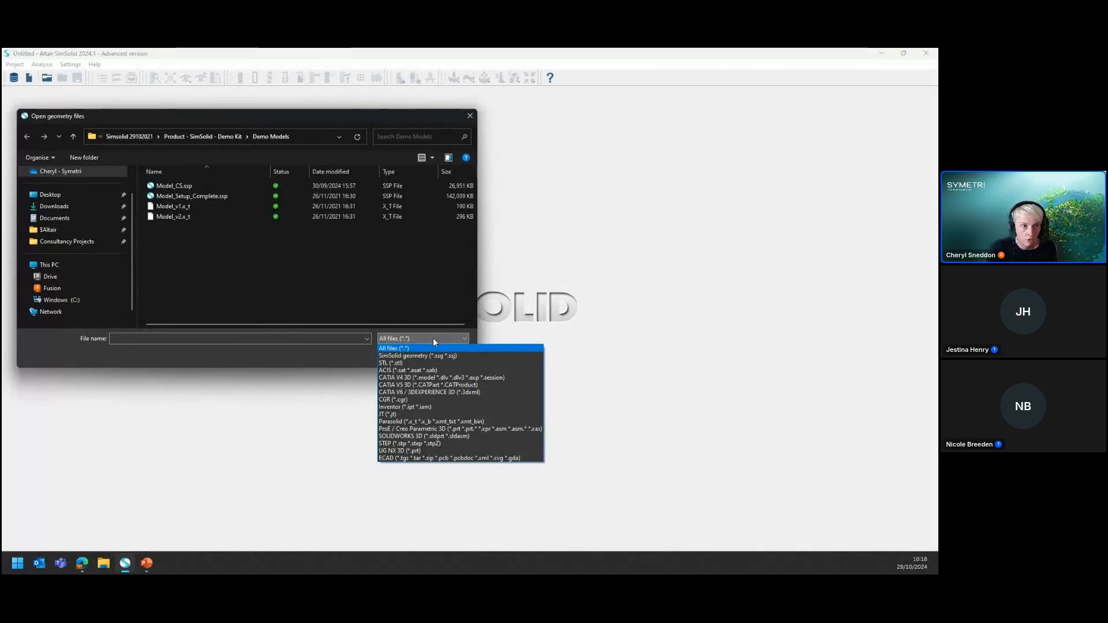
Import the Model_v1.x_t geometry file and close the automatic connections settings
click(194, 206)
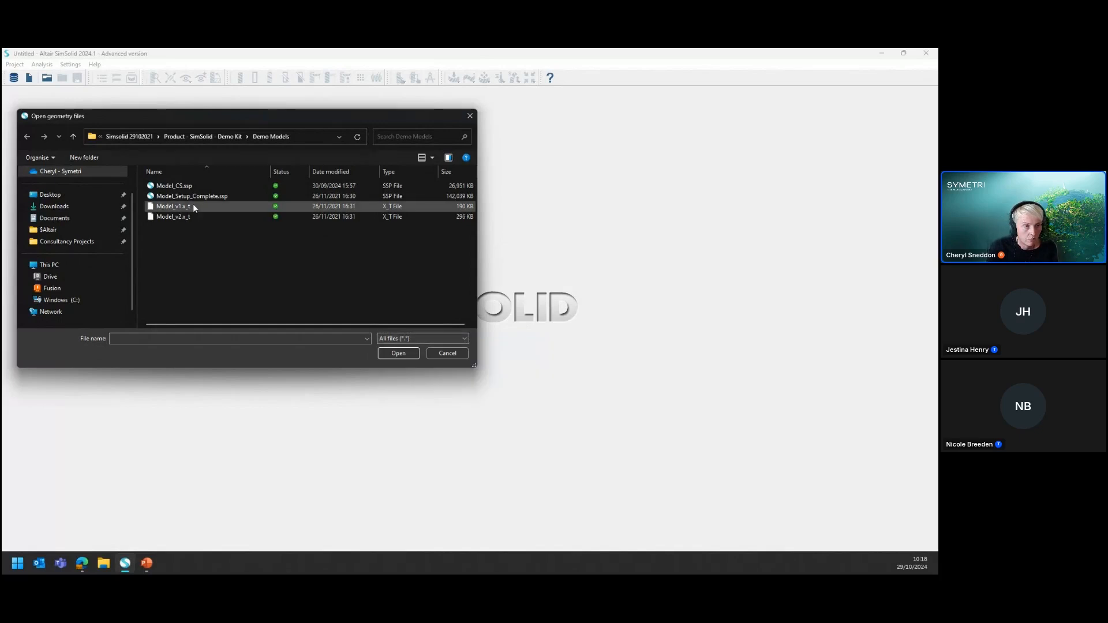
click(406, 353)
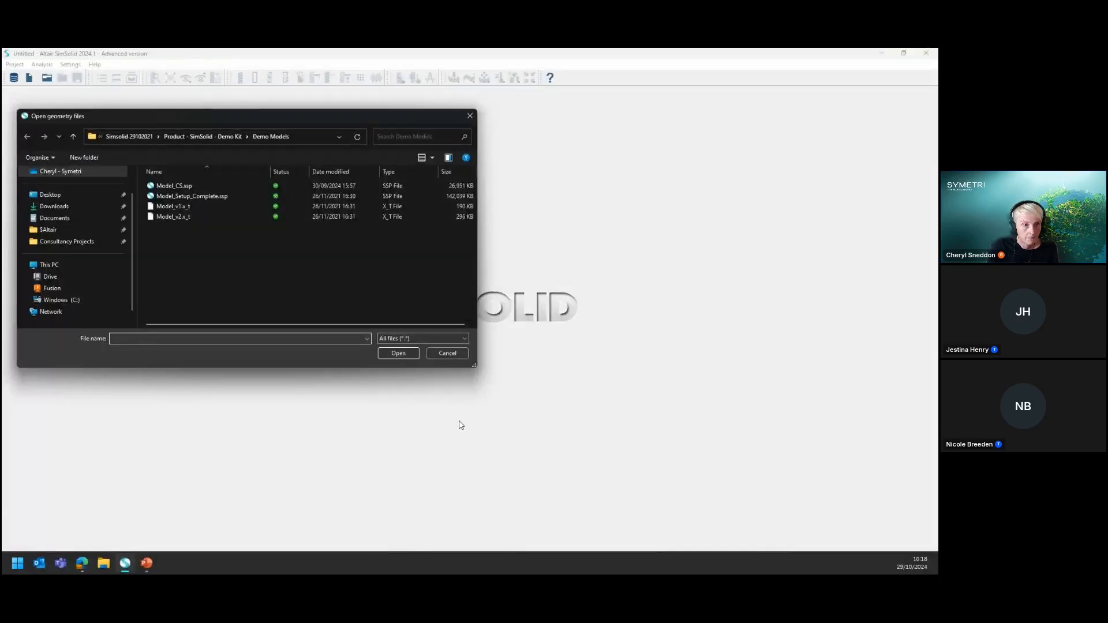
click(175, 206)
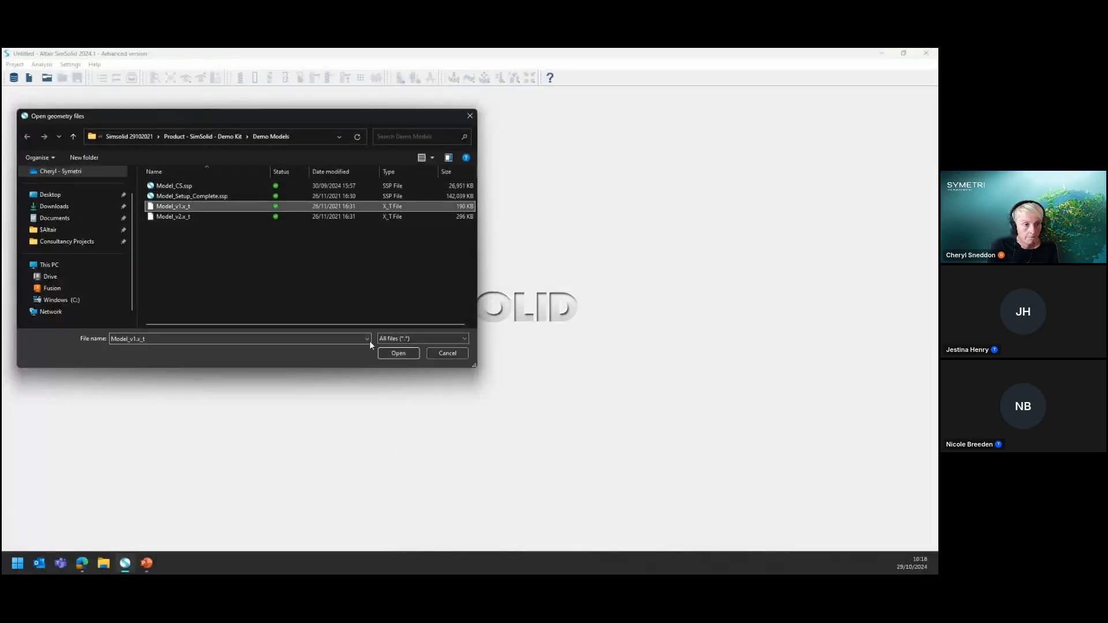
click(398, 353)
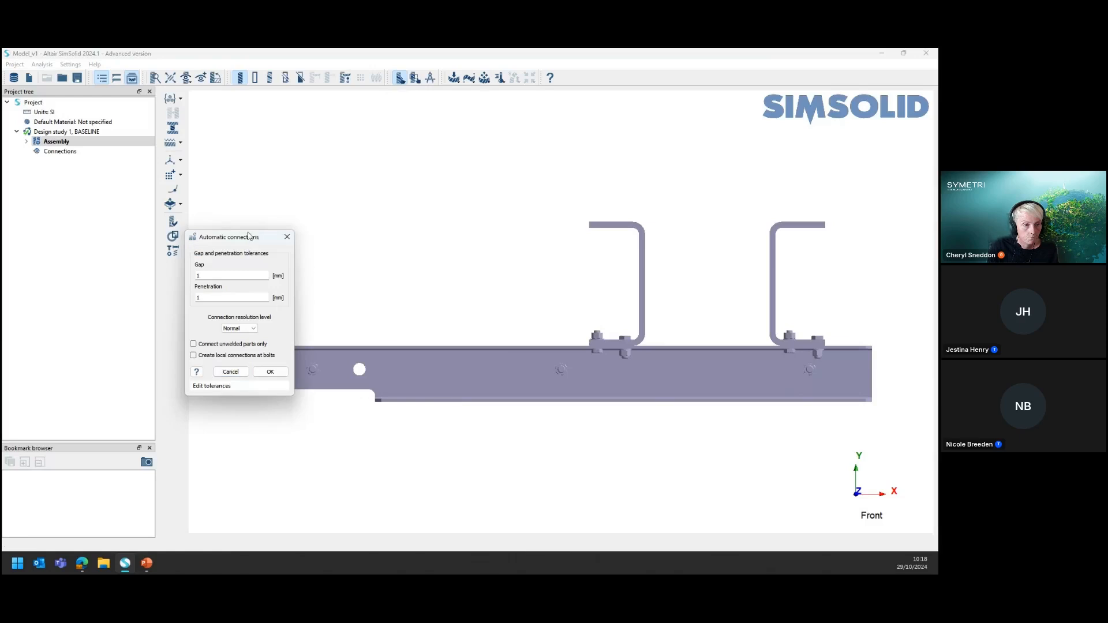
drag(248, 236, 265, 146)
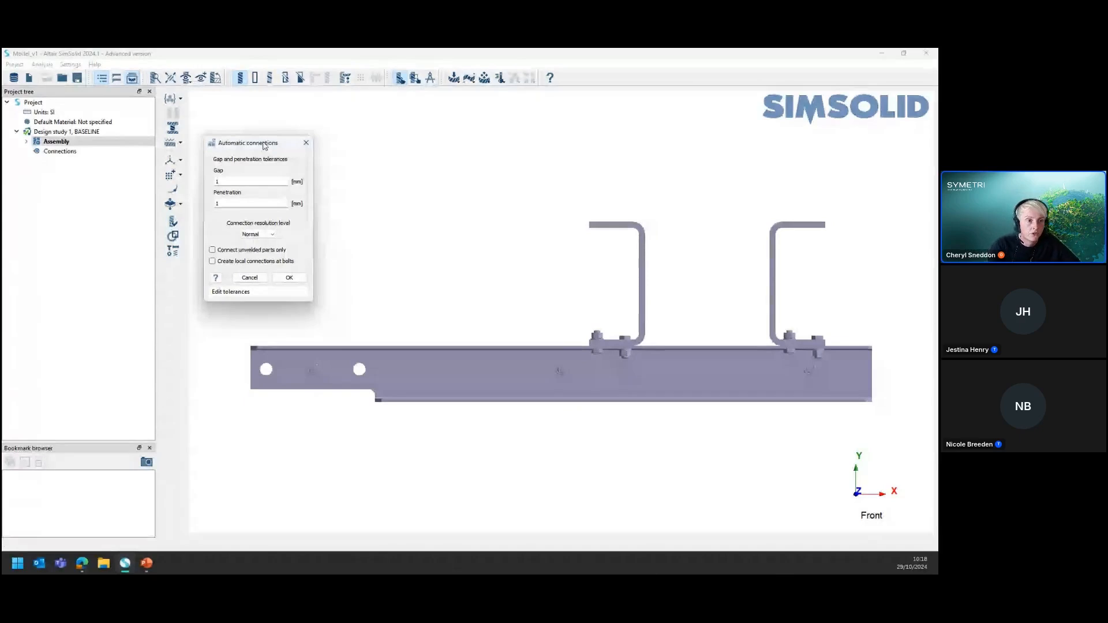
drag(264, 146, 271, 133)
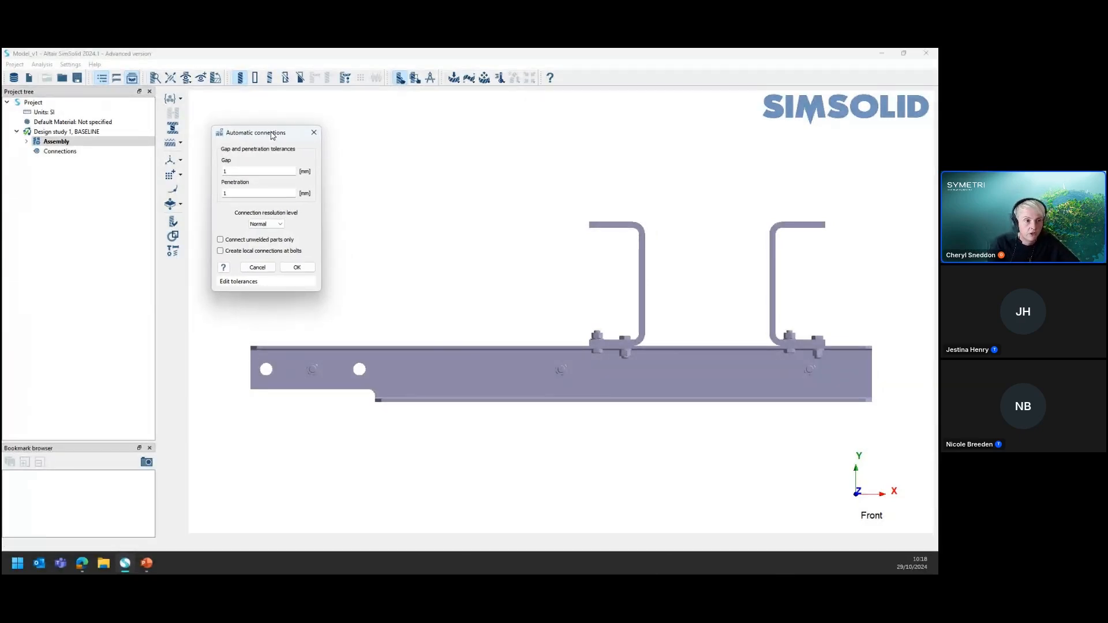
click(309, 267)
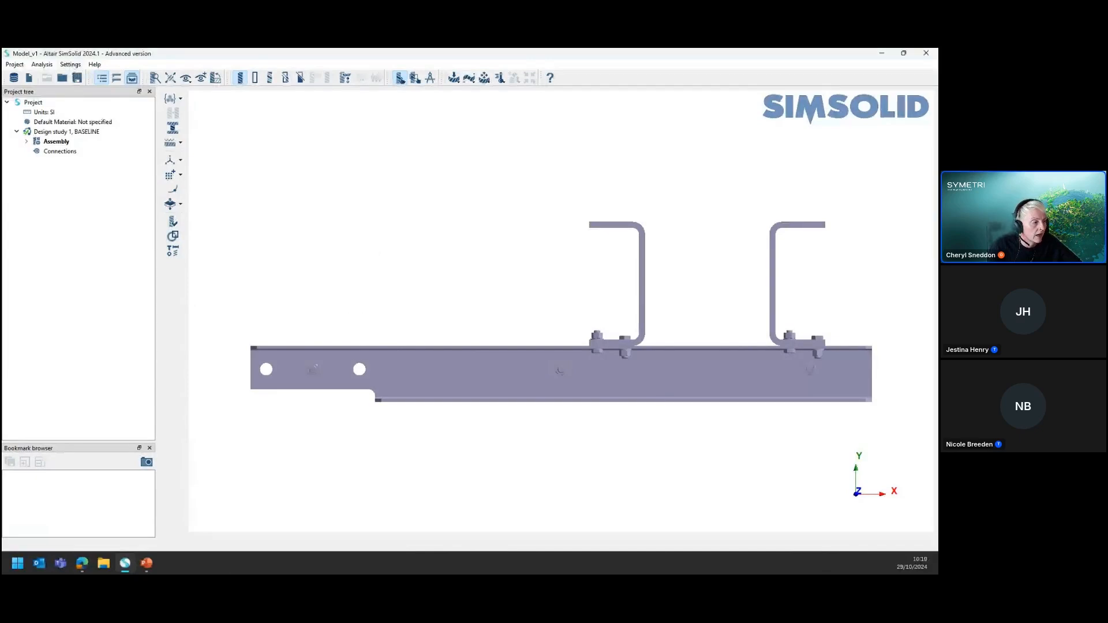
Set the mouse navigation type to Autodesk Fusion
click(69, 65)
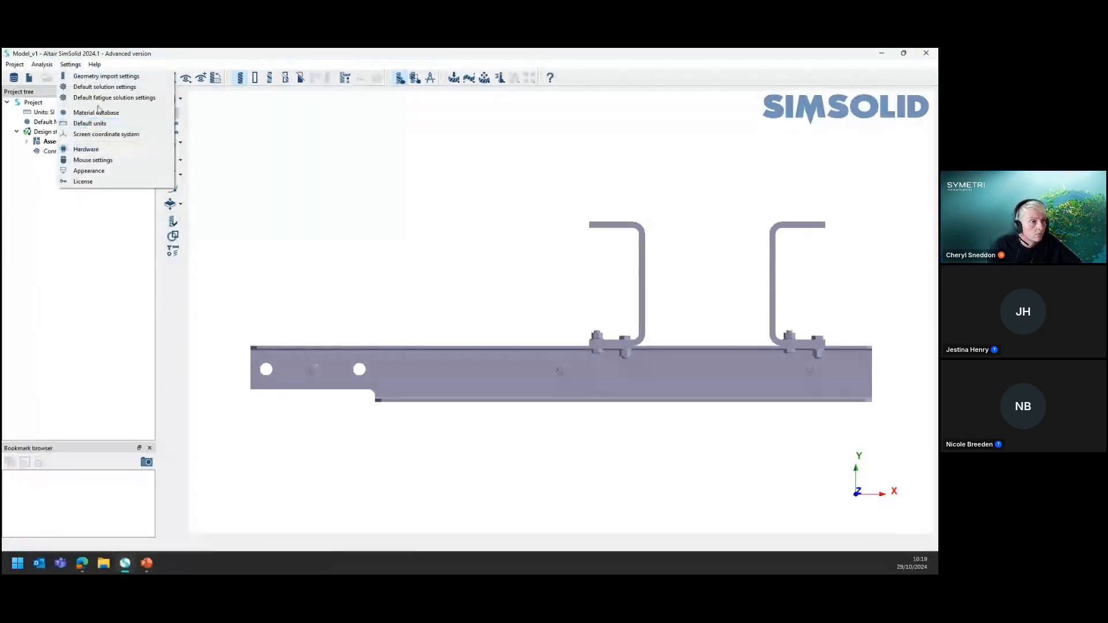
click(93, 160)
click(462, 267)
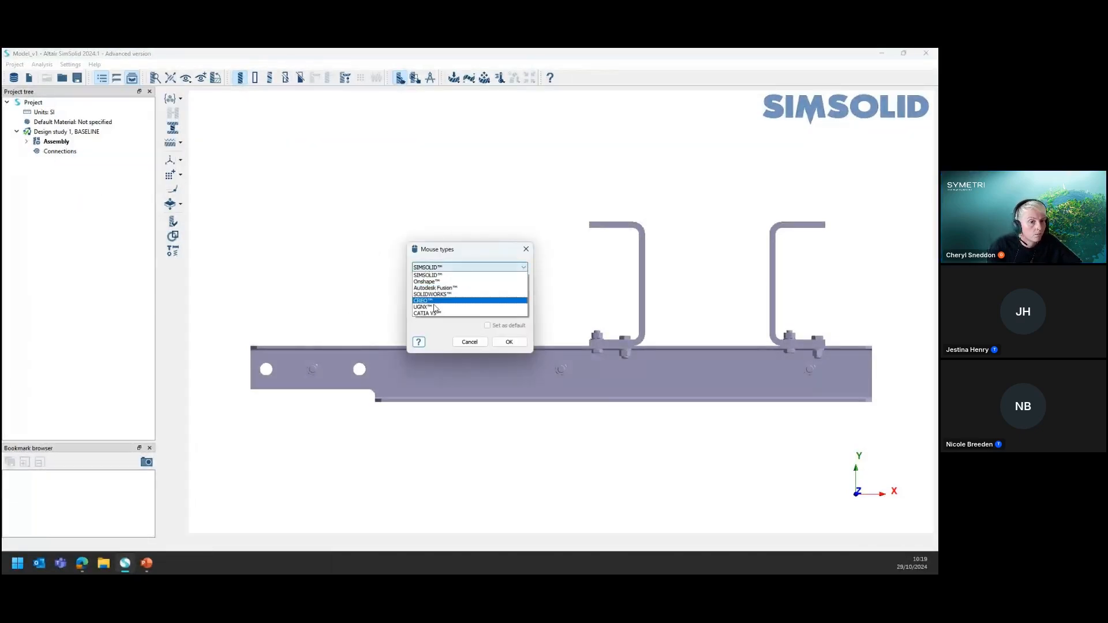
click(435, 288)
click(509, 342)
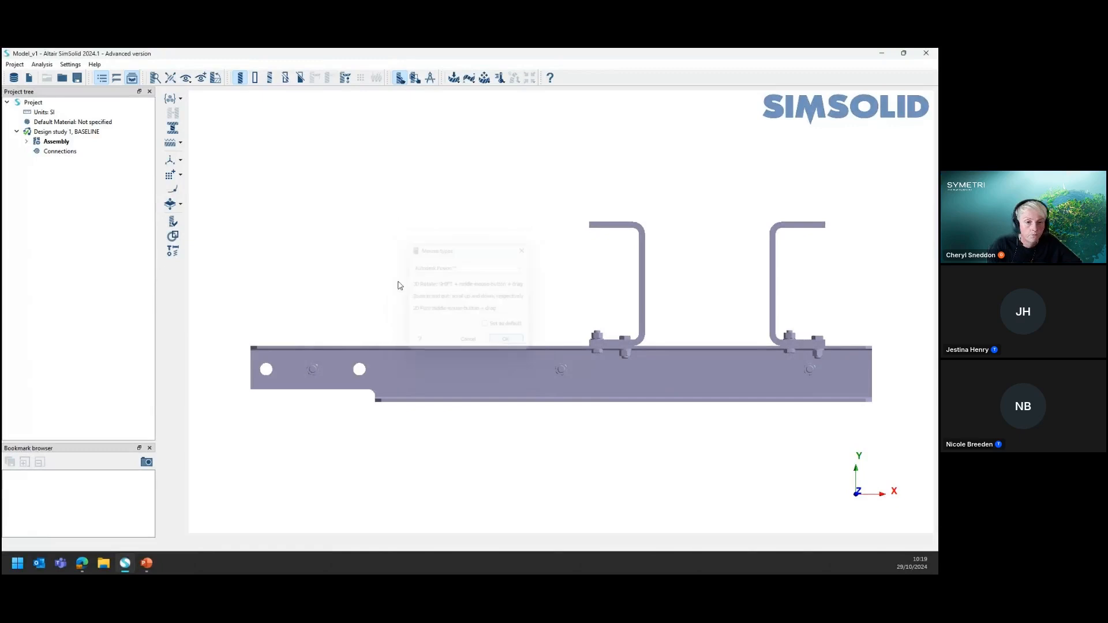
Examine the whole beam assembly in 3D, briefly showing each part in a different colour
shift+middle_drag(301, 284, 386, 317)
scroll(369, 379, down, 5)
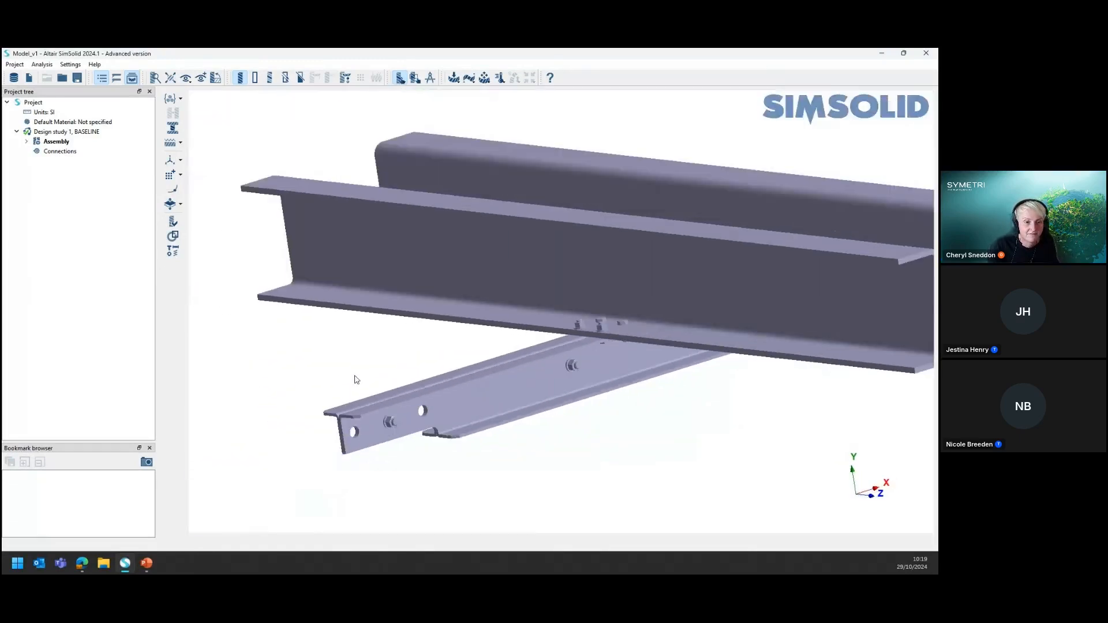
mouse_move(541, 346)
shift+middle_down()
mouse_move(508, 339)
mouse_move(536, 370)
mouse_move(538, 352)
shift+middle_up()
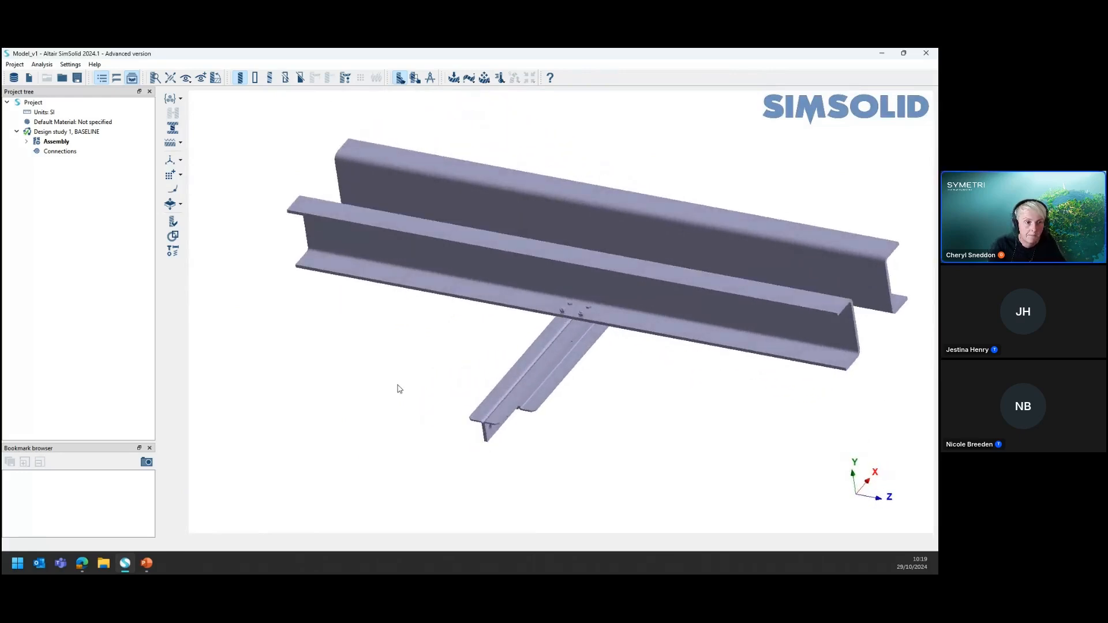
scroll(340, 435, down, 2)
scroll(557, 410, up, 2)
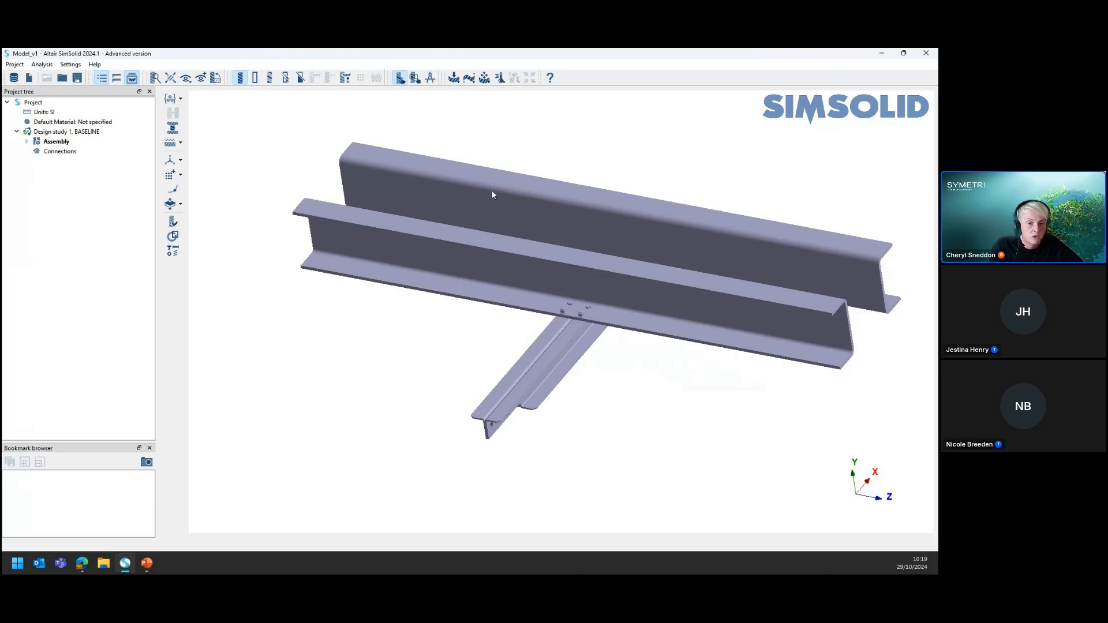
drag(589, 433, 540, 432)
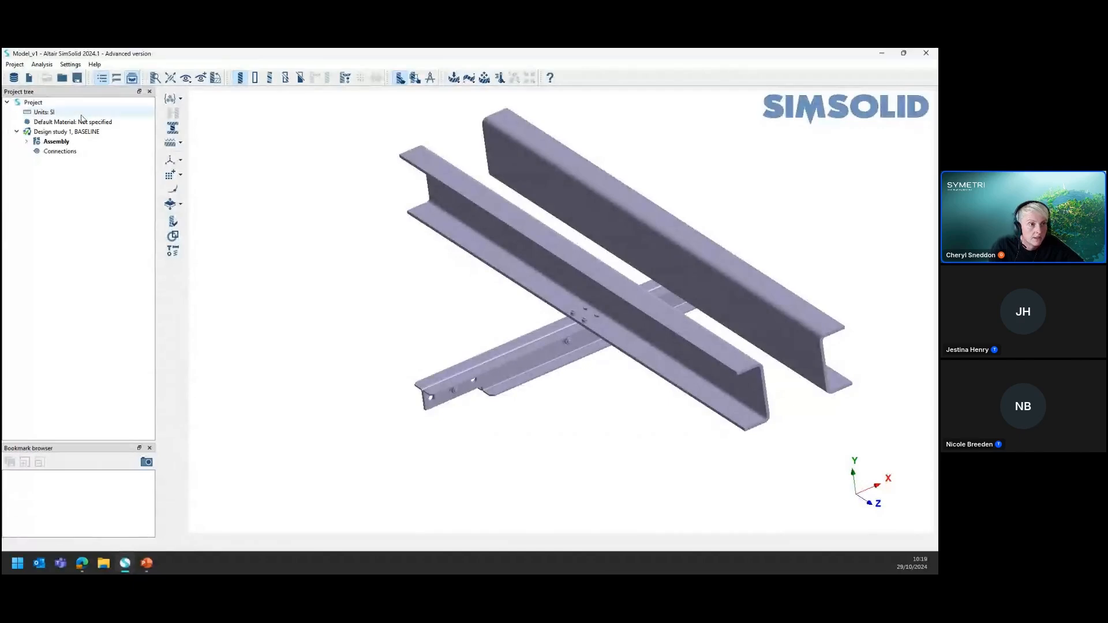
click(271, 78)
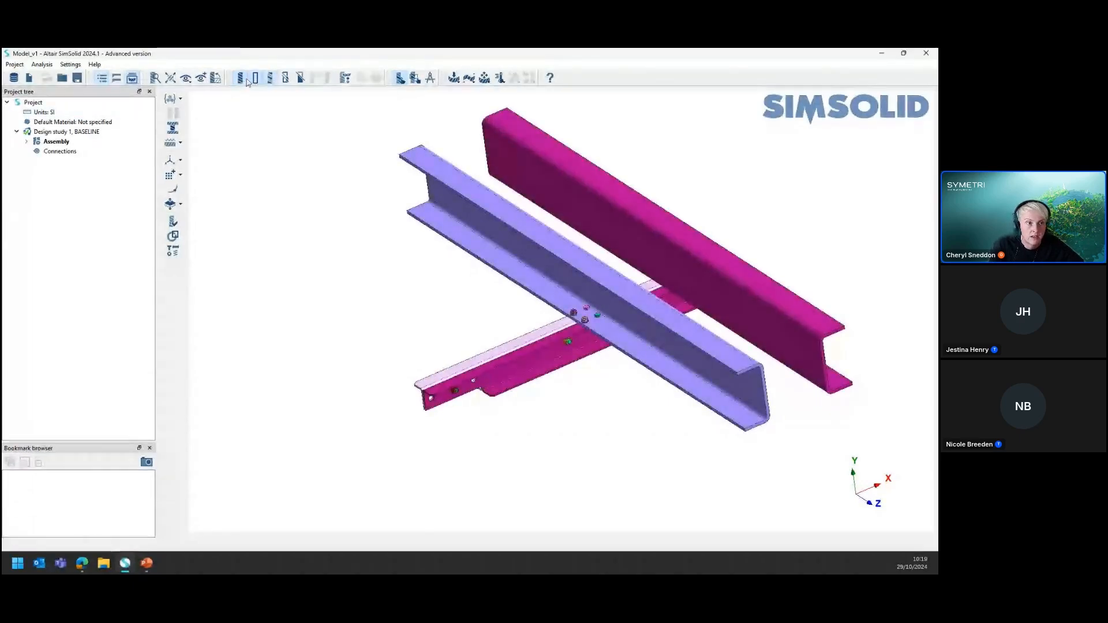
click(273, 79)
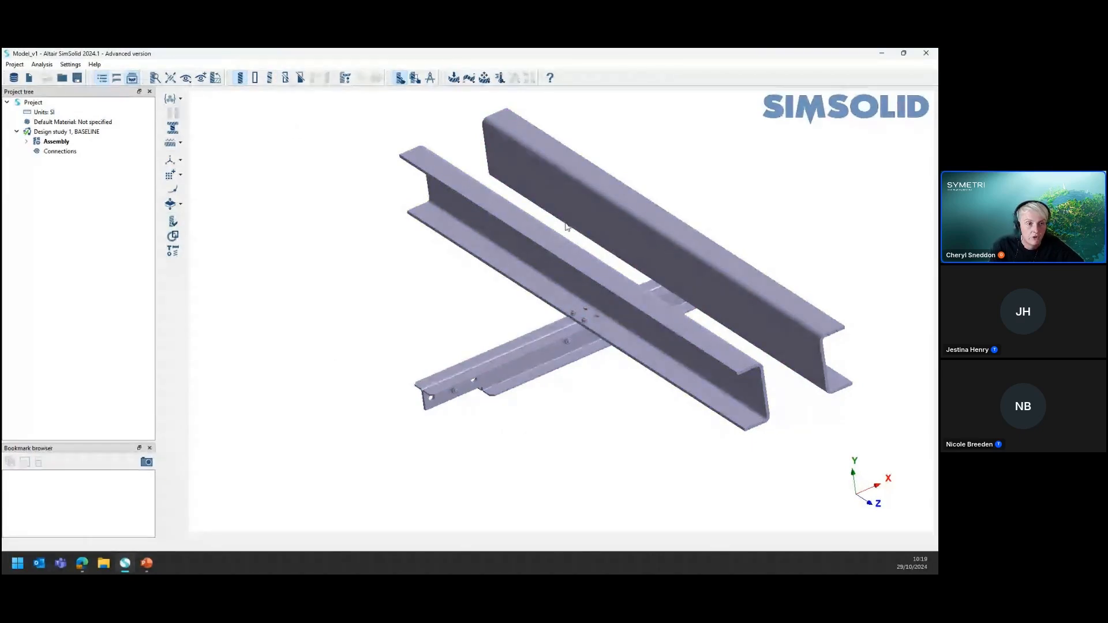
Show the part edges on the shaded beam assembly
scroll(660, 256, up, 2)
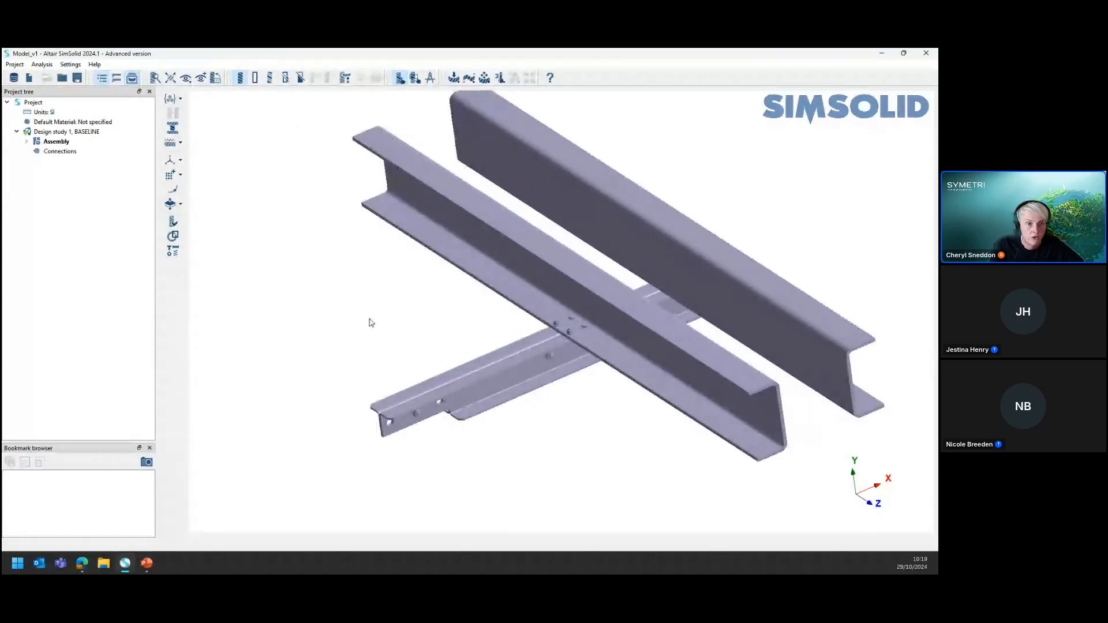
click(256, 78)
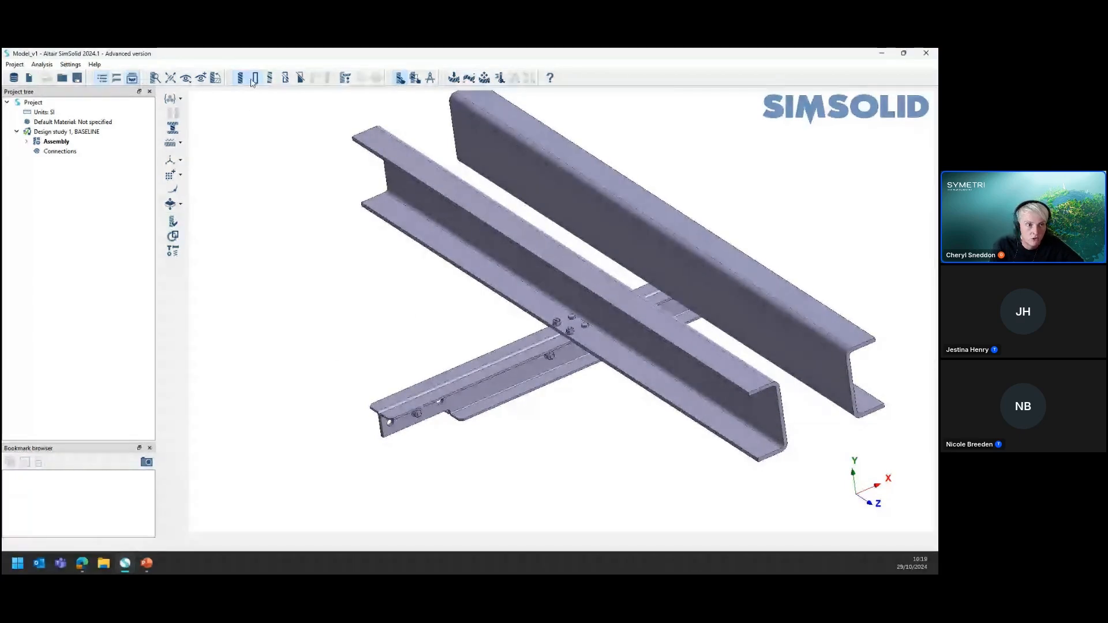
key(ctrl)
key(ctrl)
key(ctrl)
key(ctrl)
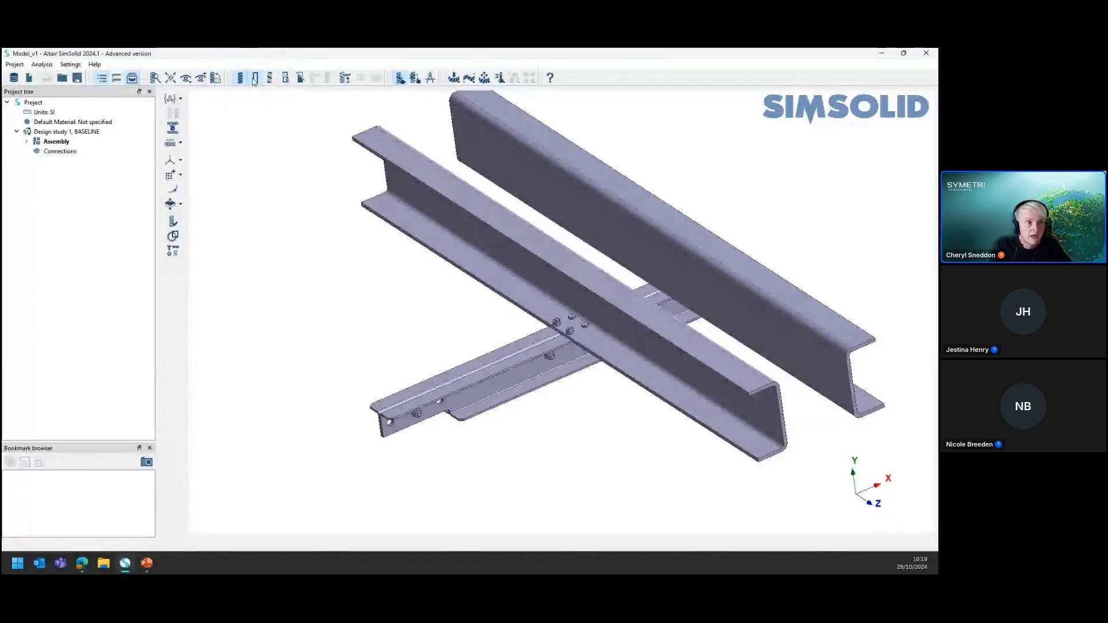
click(186, 80)
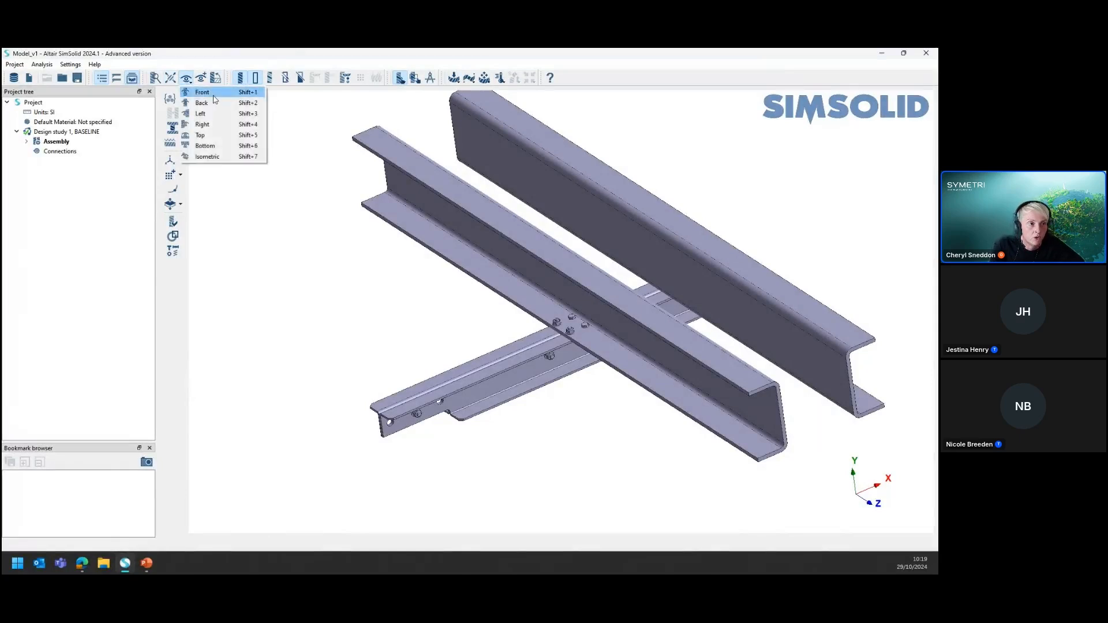
click(272, 284)
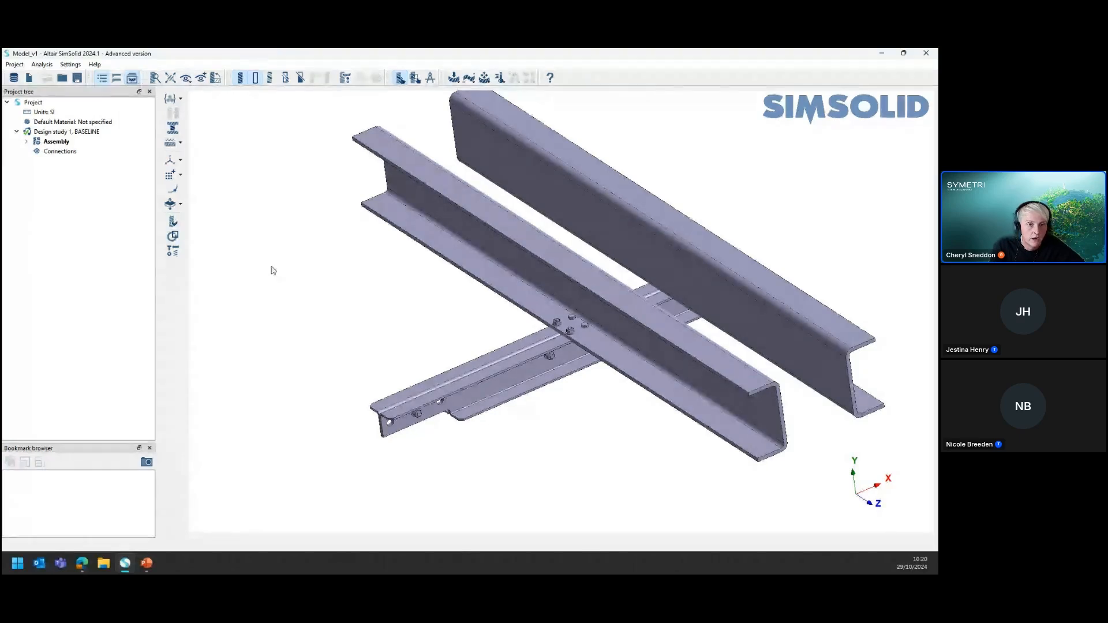
click(70, 65)
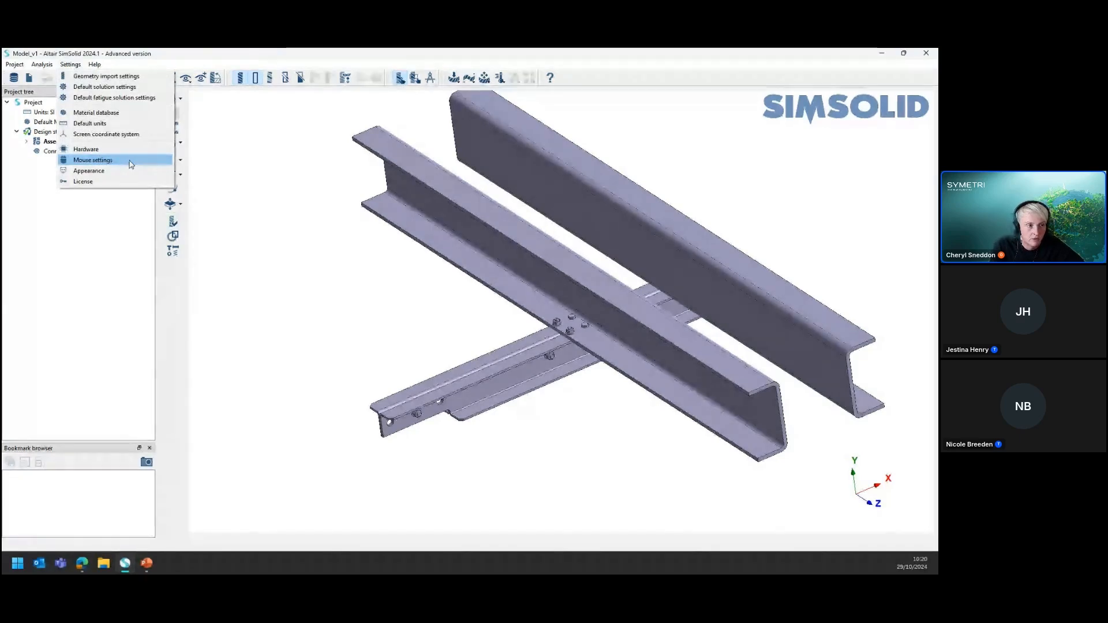
click(288, 161)
scroll(295, 339, down, 1)
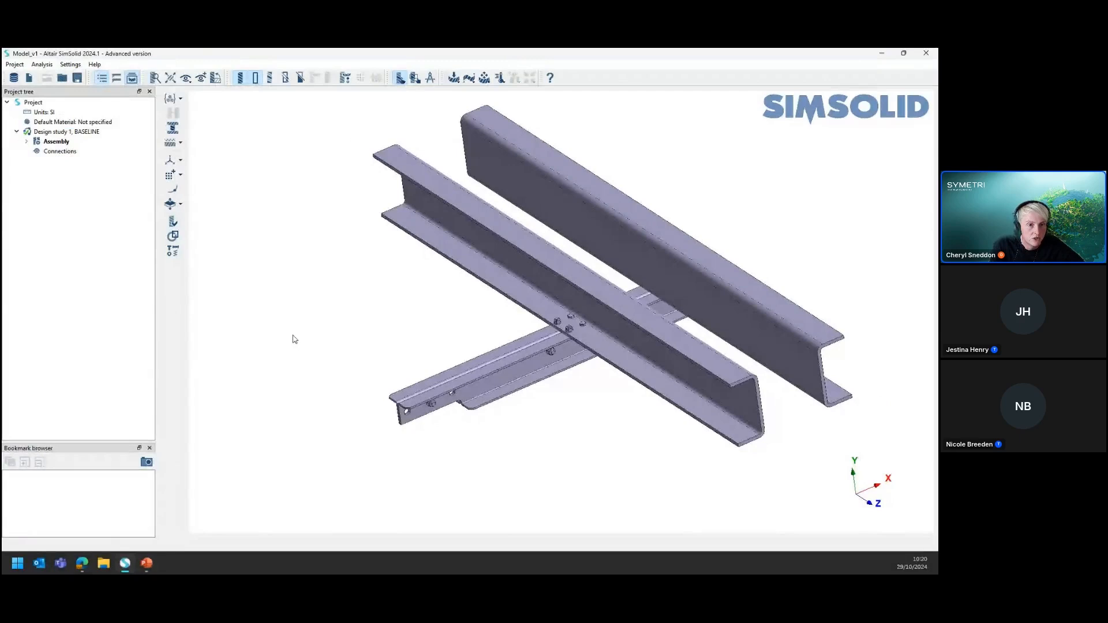
scroll(295, 339, down, 1)
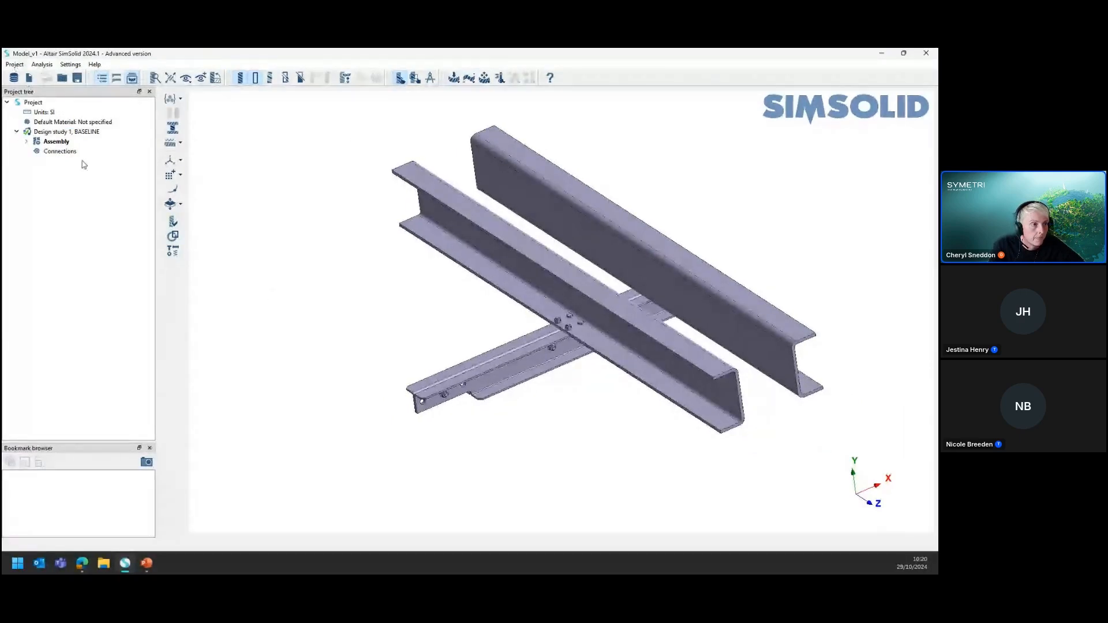
Expand the assembly's part list and widen the project tree so the full part names fit
click(53, 142)
click(26, 142)
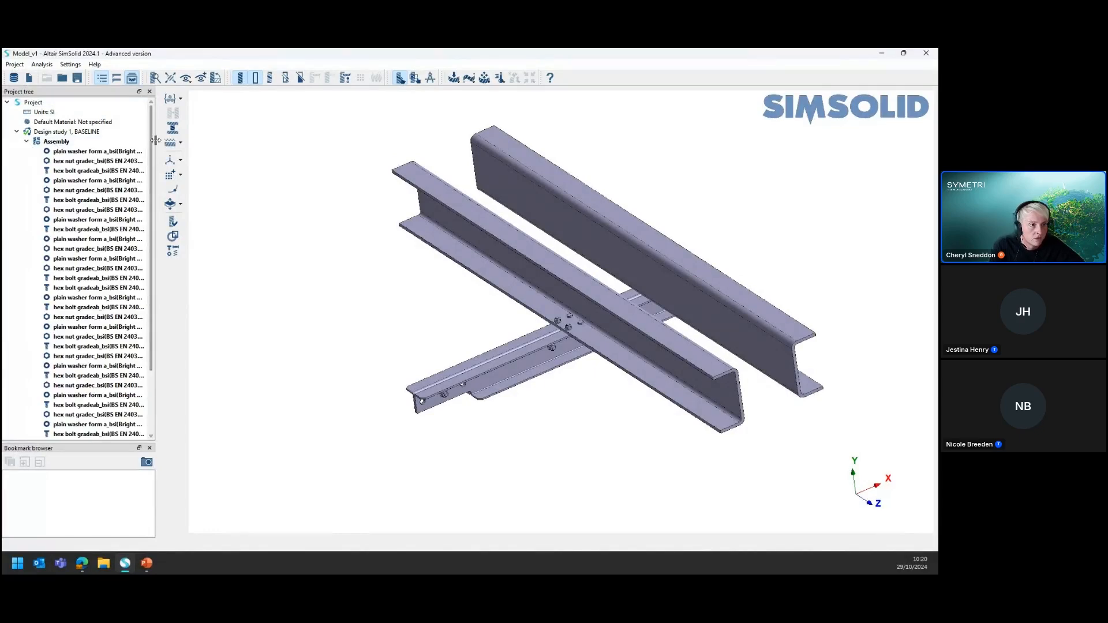
drag(156, 141, 257, 141)
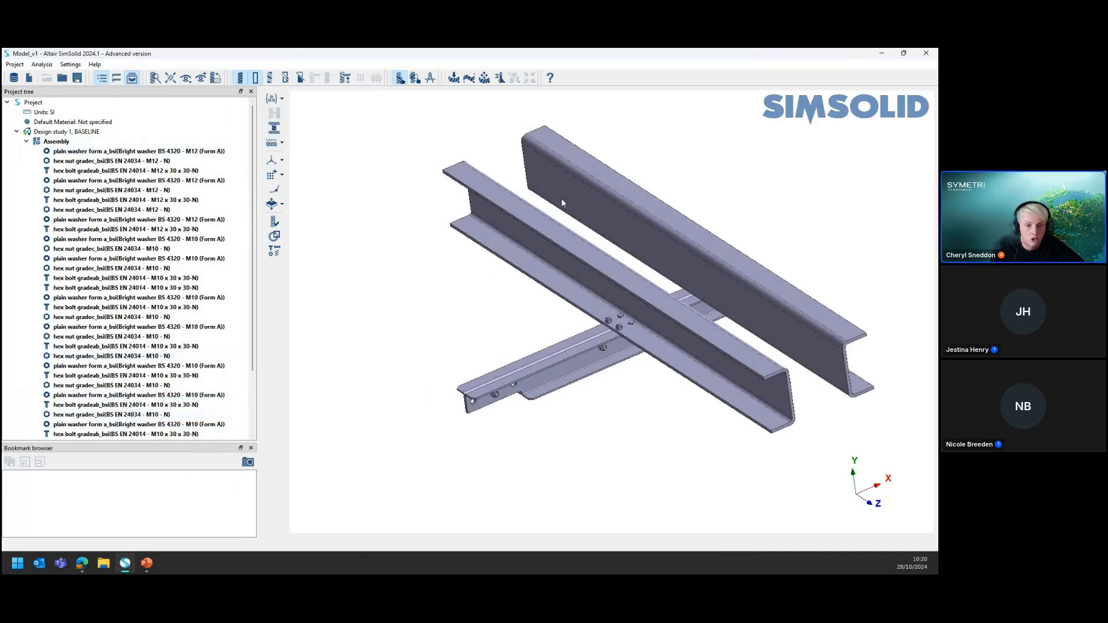
Highlight fasteners, both secondary beams and both main beams one by one from the assembly's part list to locate them in the model
click(65, 152)
click(58, 181)
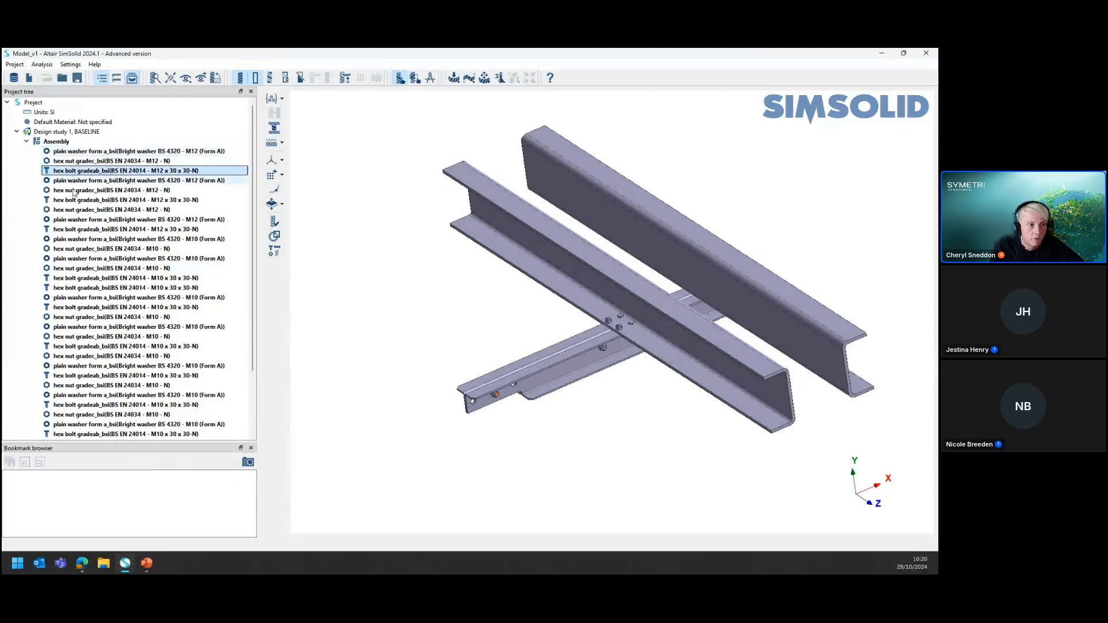
scroll(68, 404, down, 3)
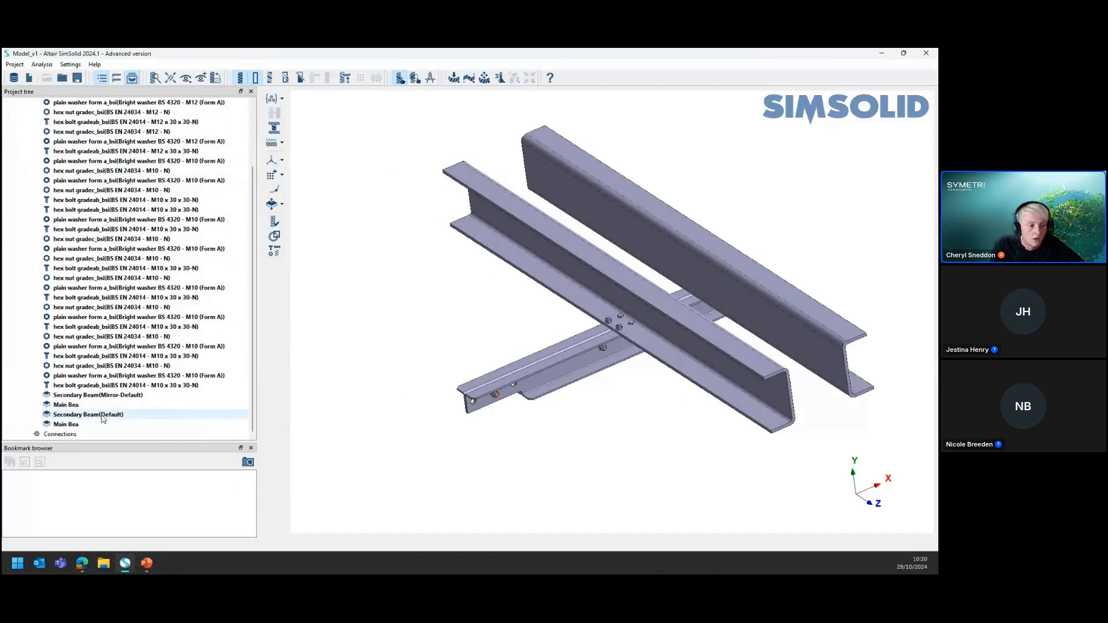
click(68, 398)
click(68, 405)
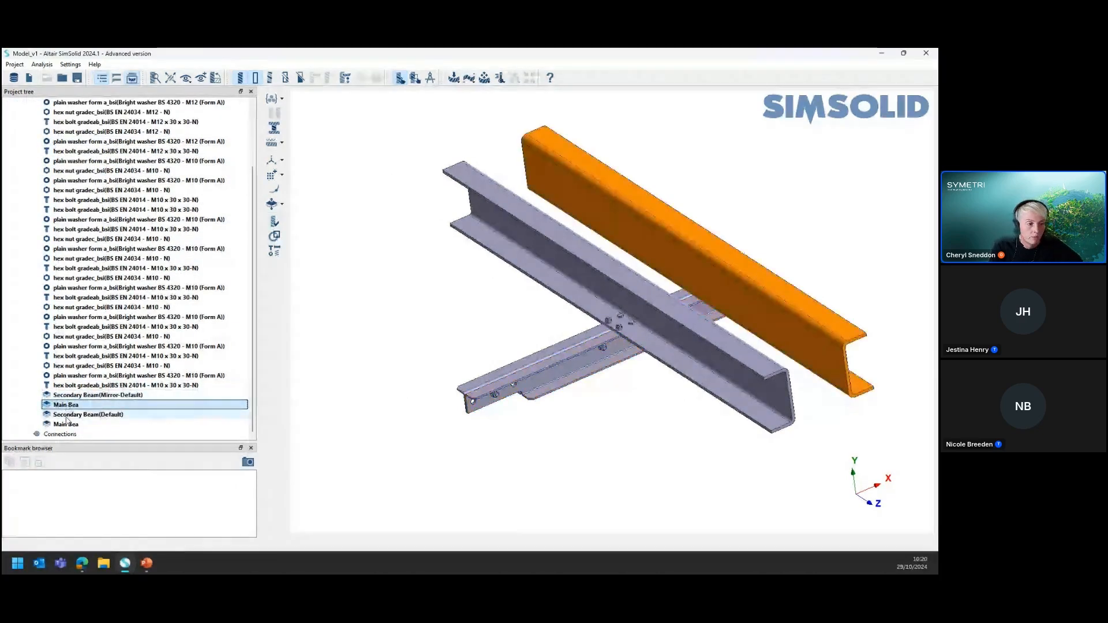
click(68, 415)
click(67, 425)
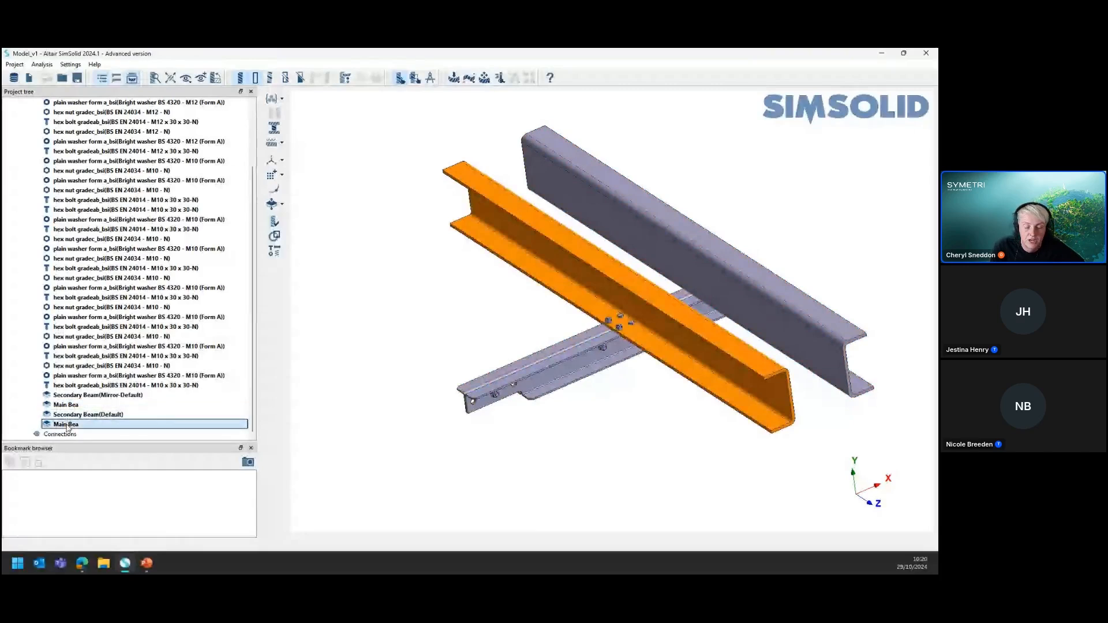
scroll(124, 297, up, 3)
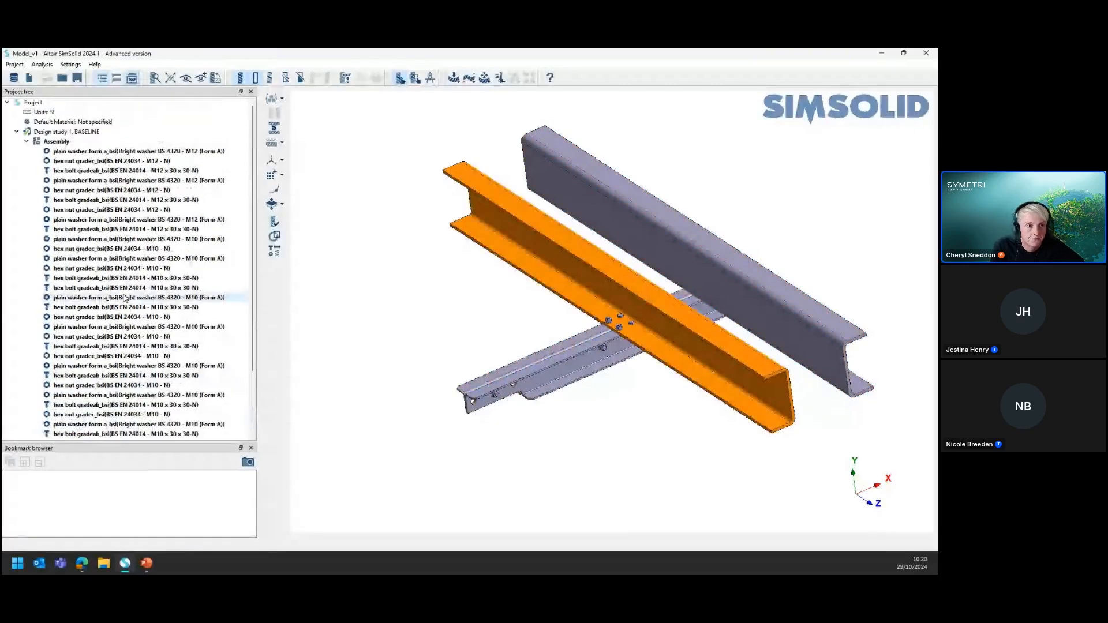
click(27, 142)
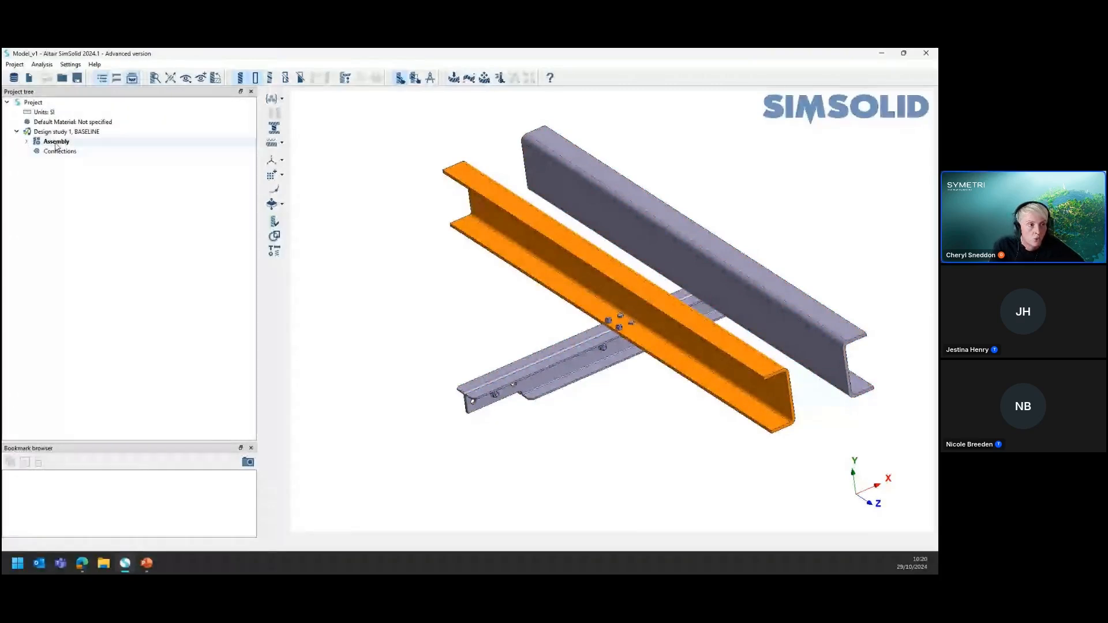
Review the assembly's parts by volume and relative volume with the Review parts tool
double_click(56, 142)
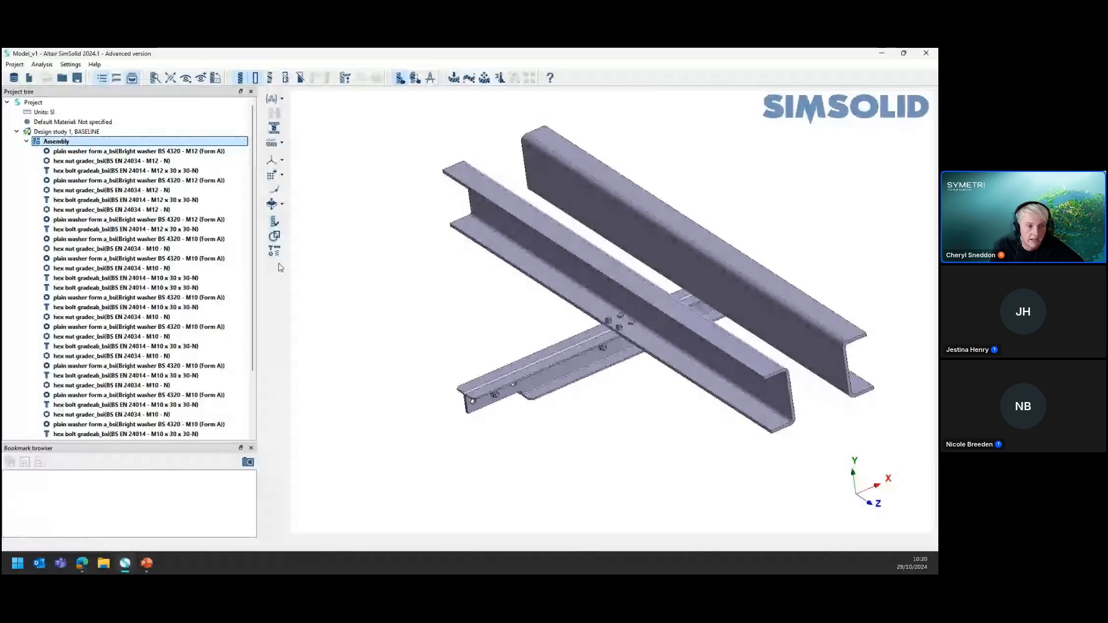
click(276, 223)
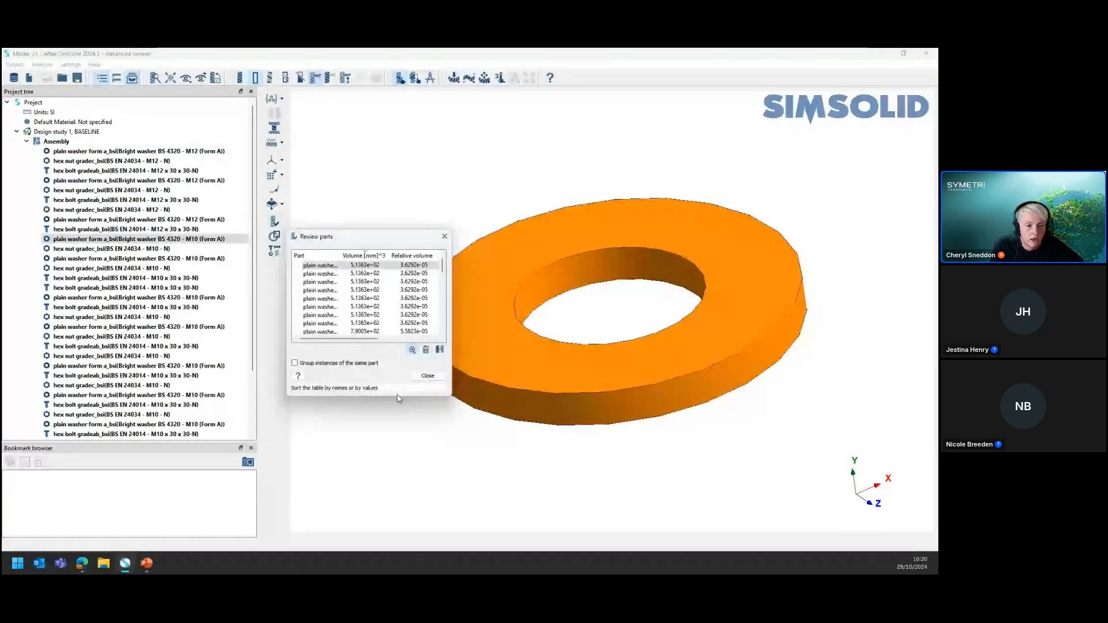
click(428, 375)
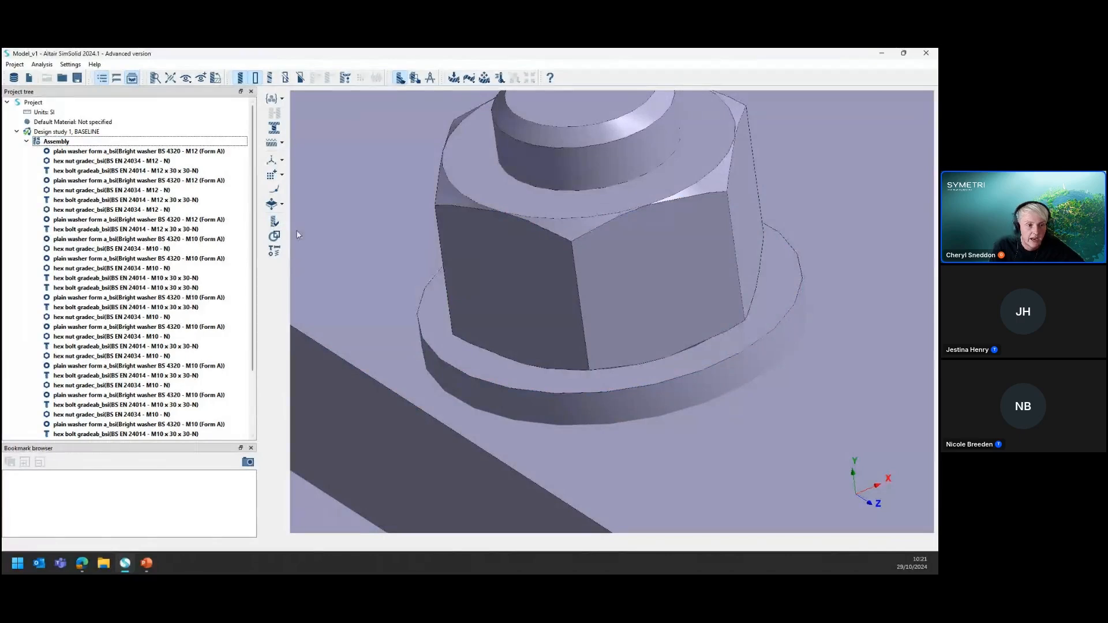
Run the Geometry defects check on the assembly and review its self-intersections, faceting defects and part overlaps
scroll(495, 344, down, 10)
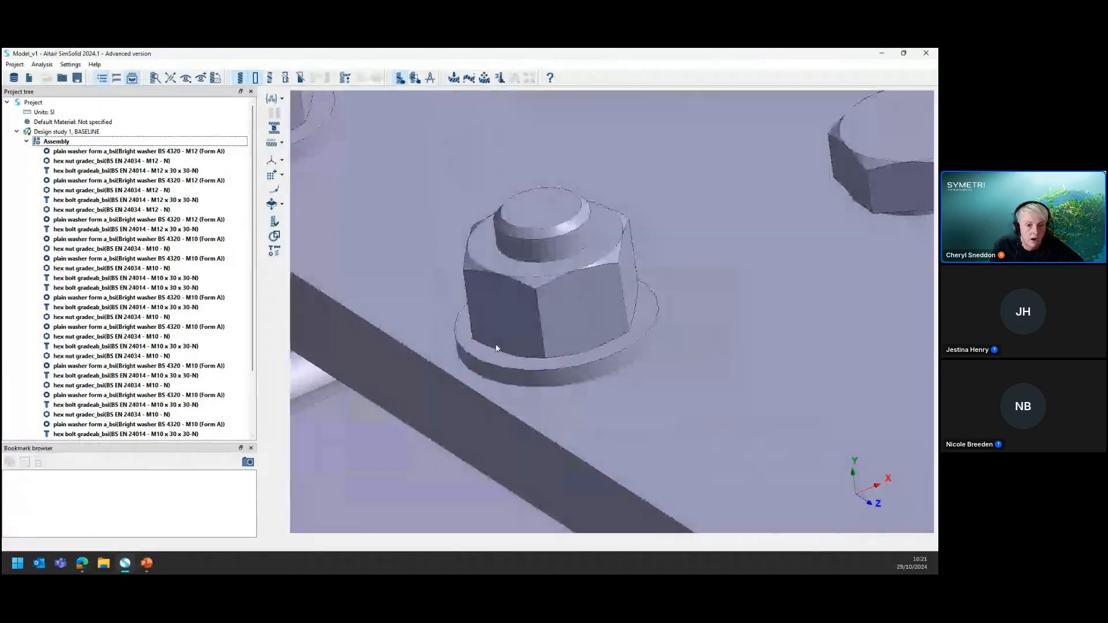
click(275, 237)
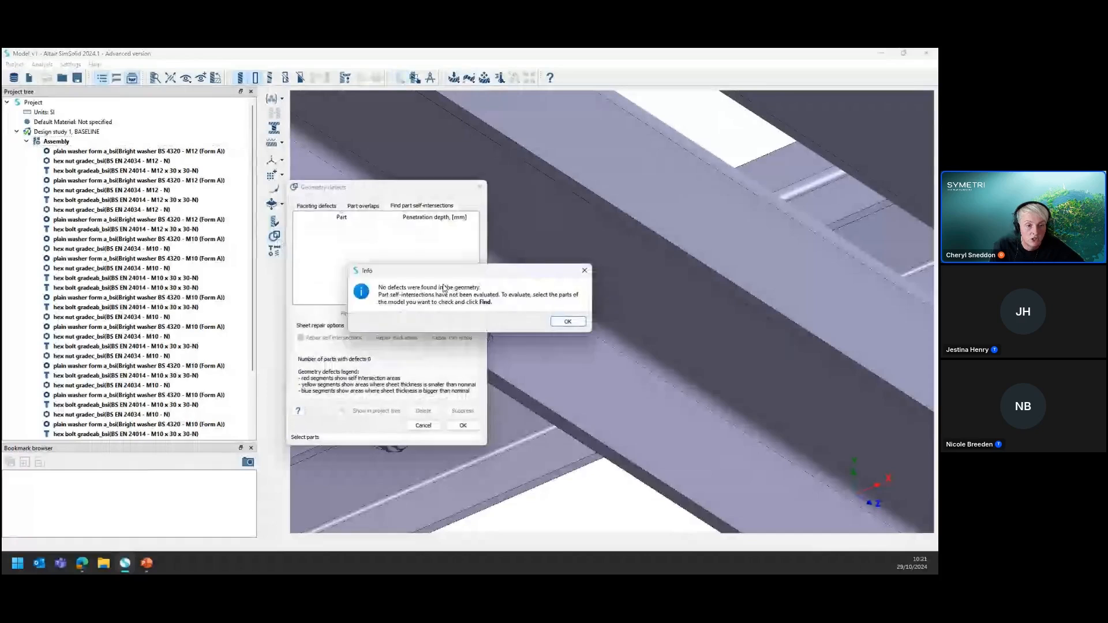
drag(456, 273, 521, 262)
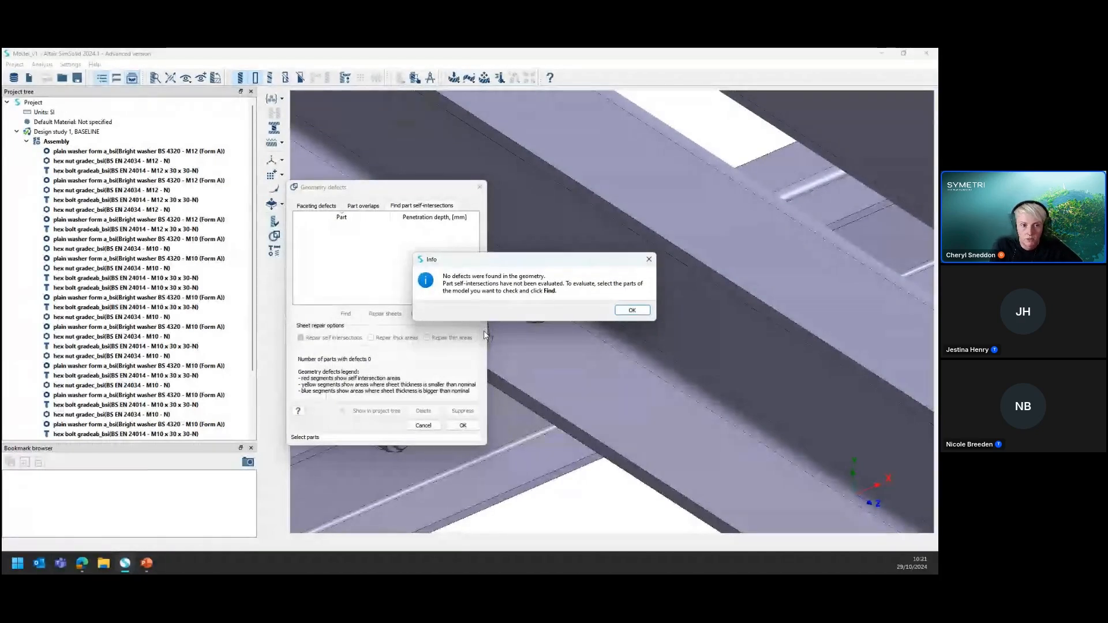
drag(498, 262, 448, 266)
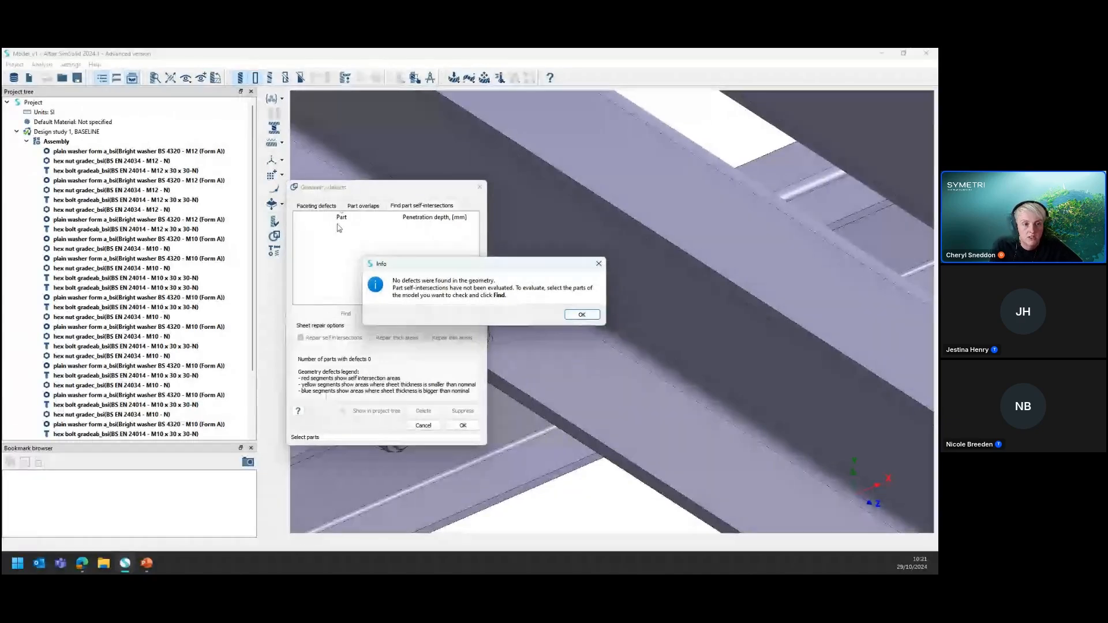
click(574, 316)
click(322, 207)
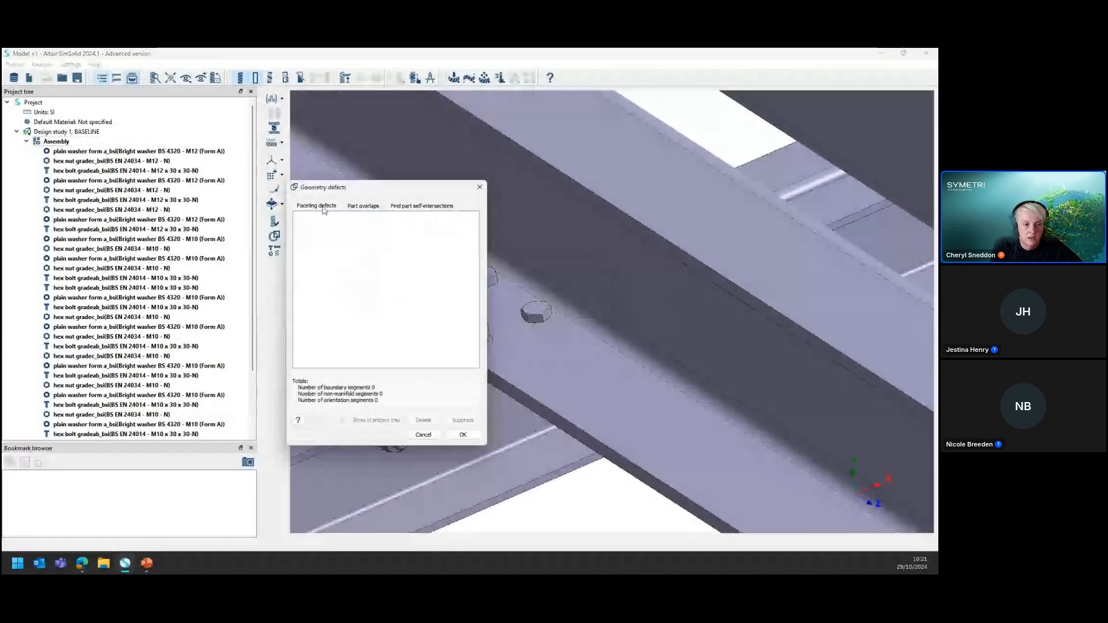
click(366, 207)
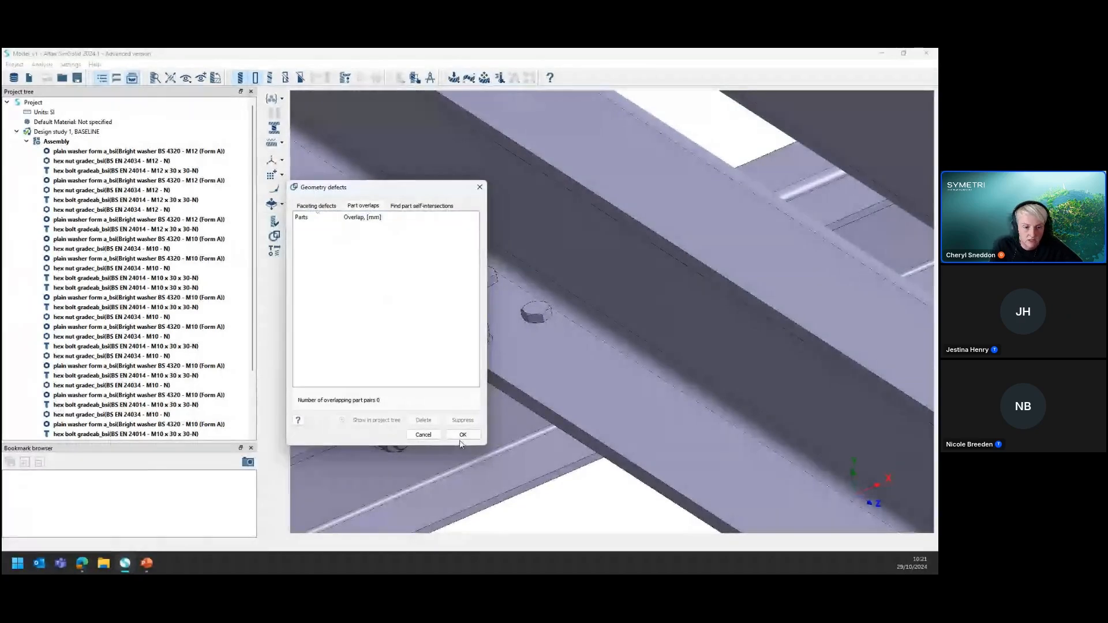
click(463, 435)
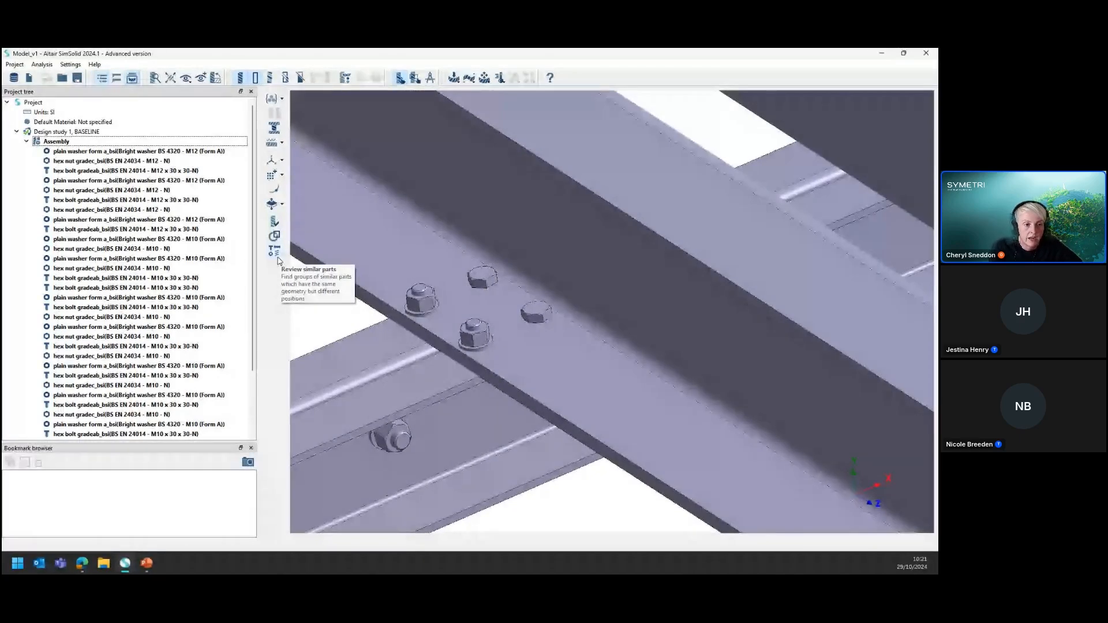
Collapse the assembly's part list in the project tree
scroll(431, 294, down, 3)
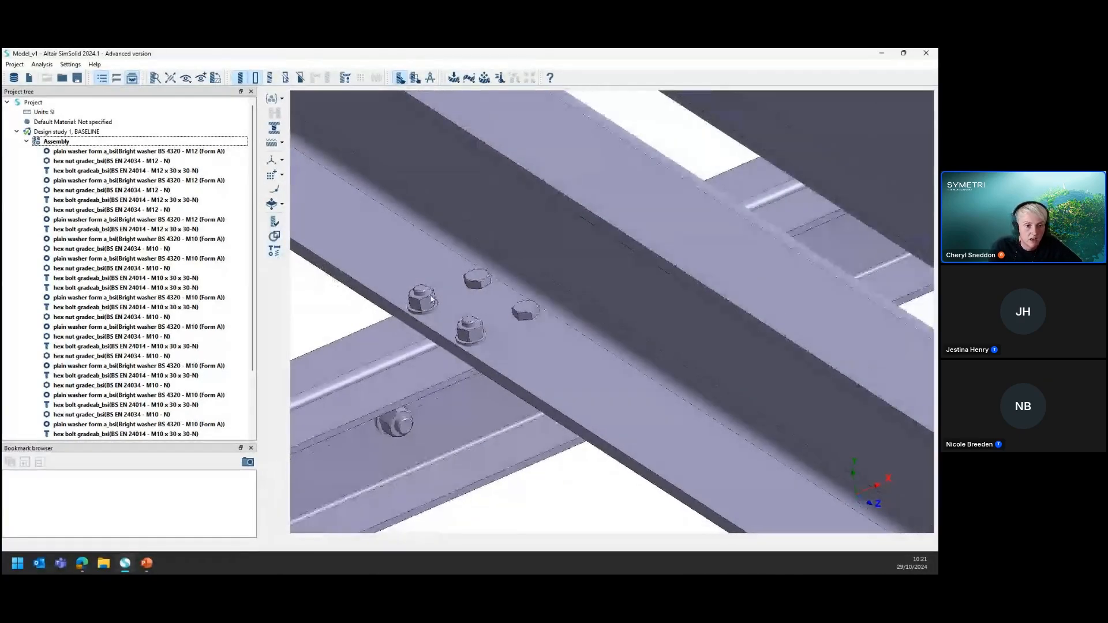
scroll(515, 329, down, 5)
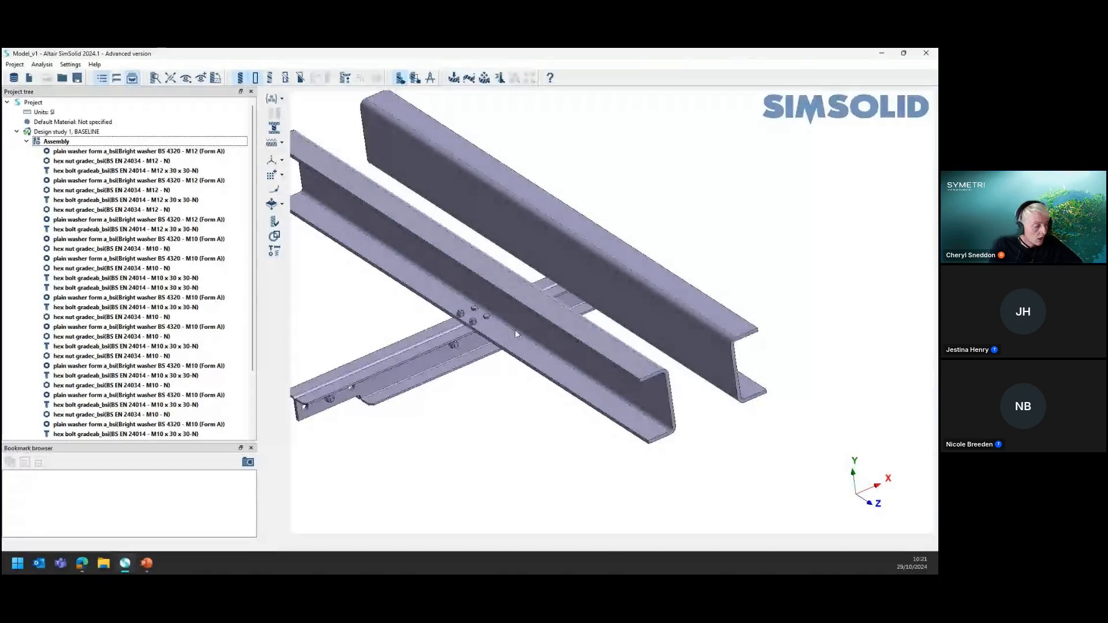
scroll(515, 330, down, 1)
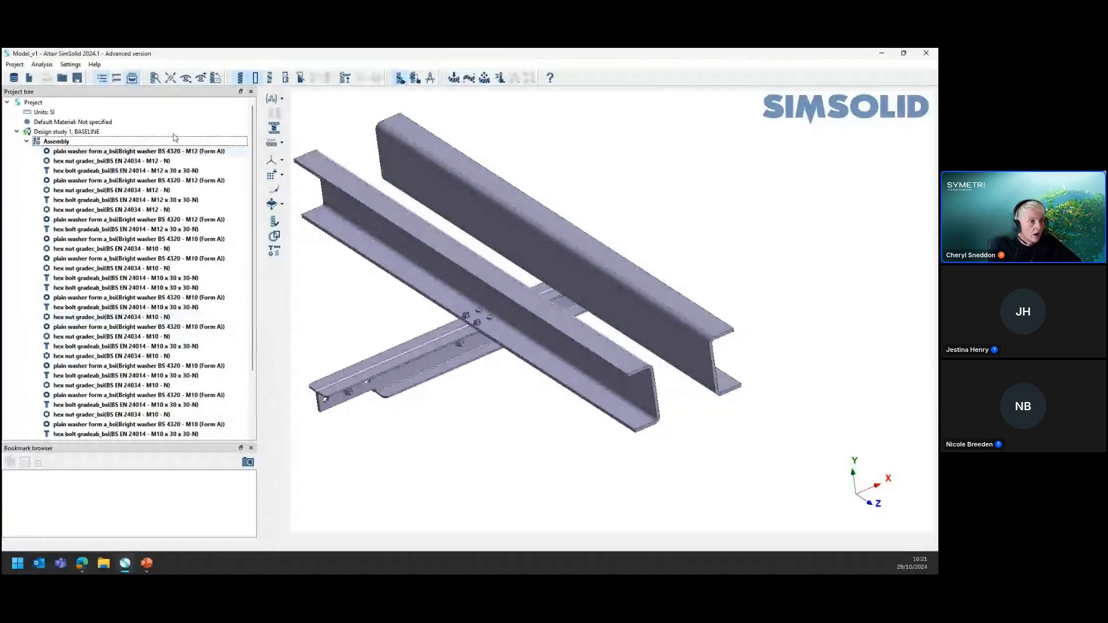
click(27, 142)
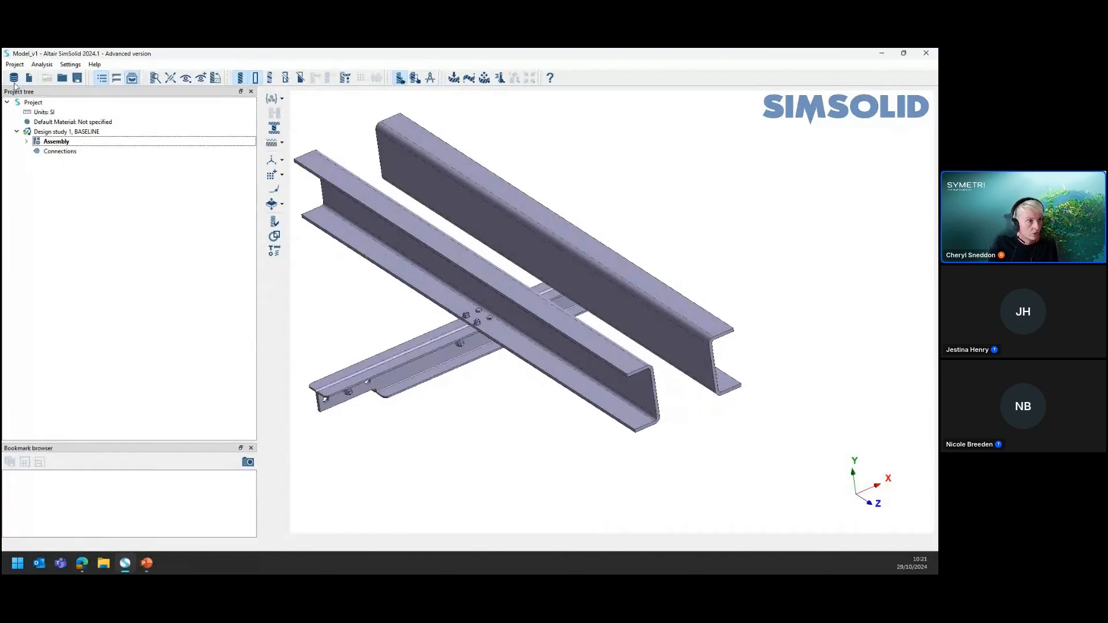
Look through the available structural and thermal analysis types without starting a study
click(42, 65)
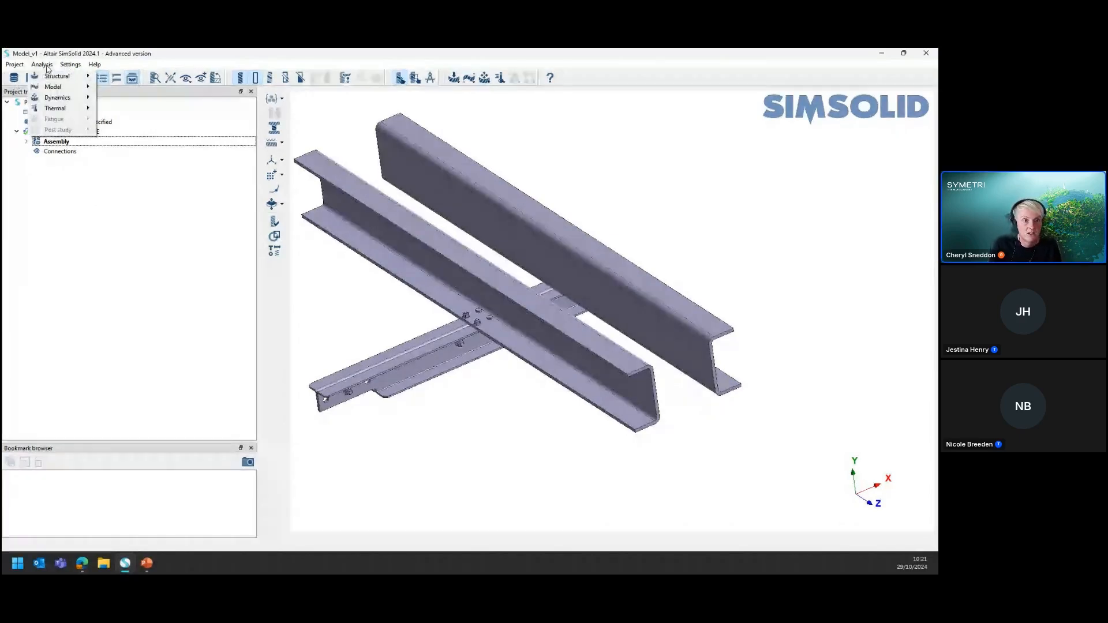
mouse_move(66, 81)
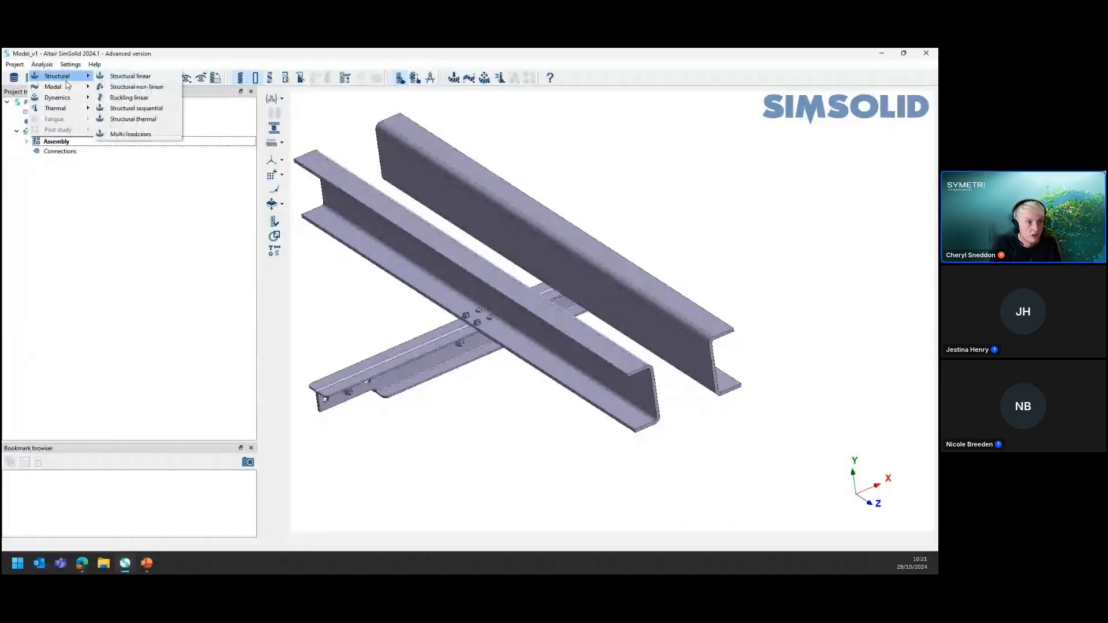
mouse_move(66, 104)
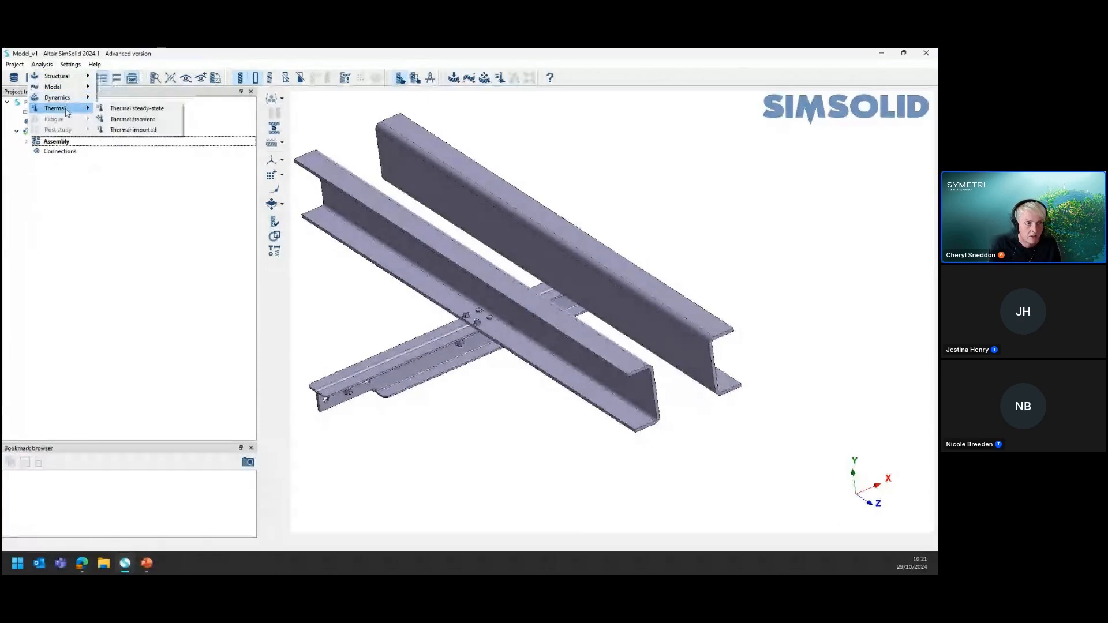
click(163, 277)
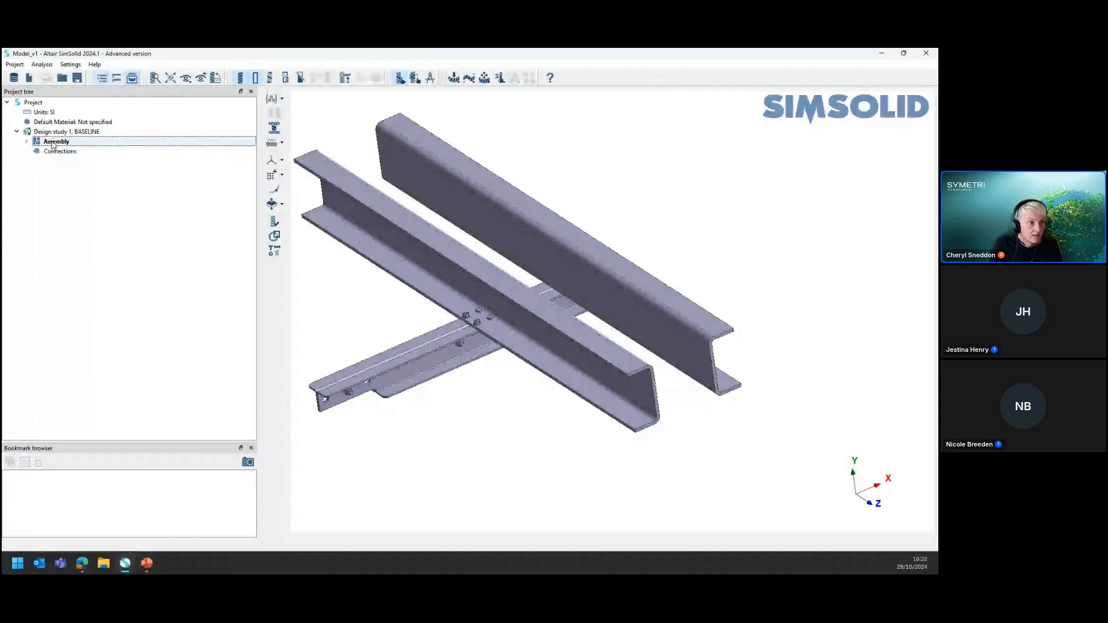
Apply the generic Steel from the material database to all parts of the assembly
click(273, 101)
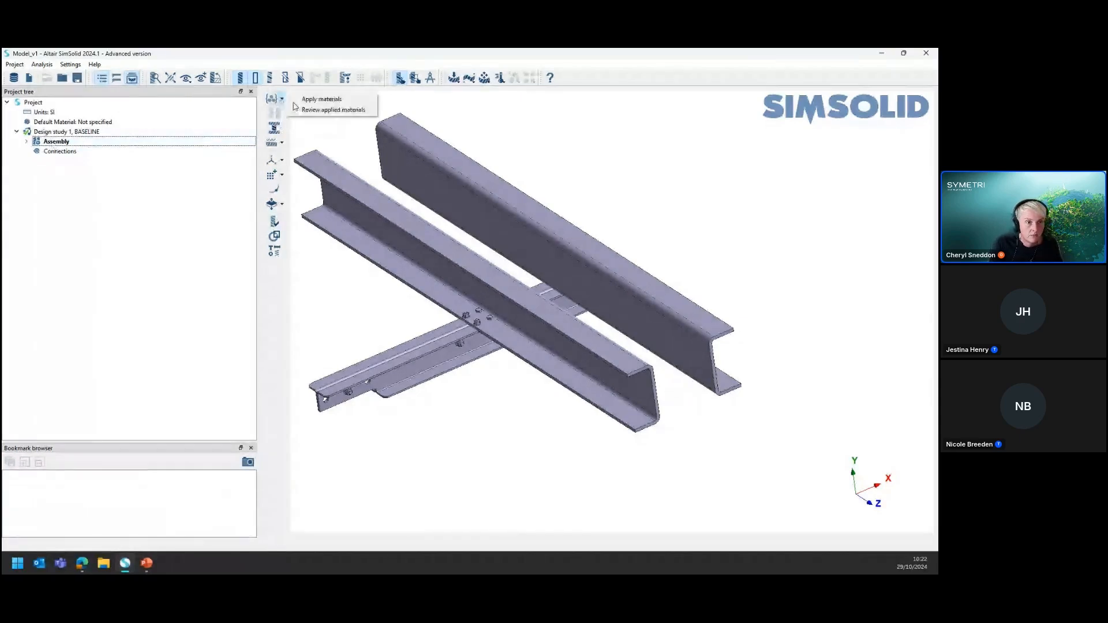
click(334, 102)
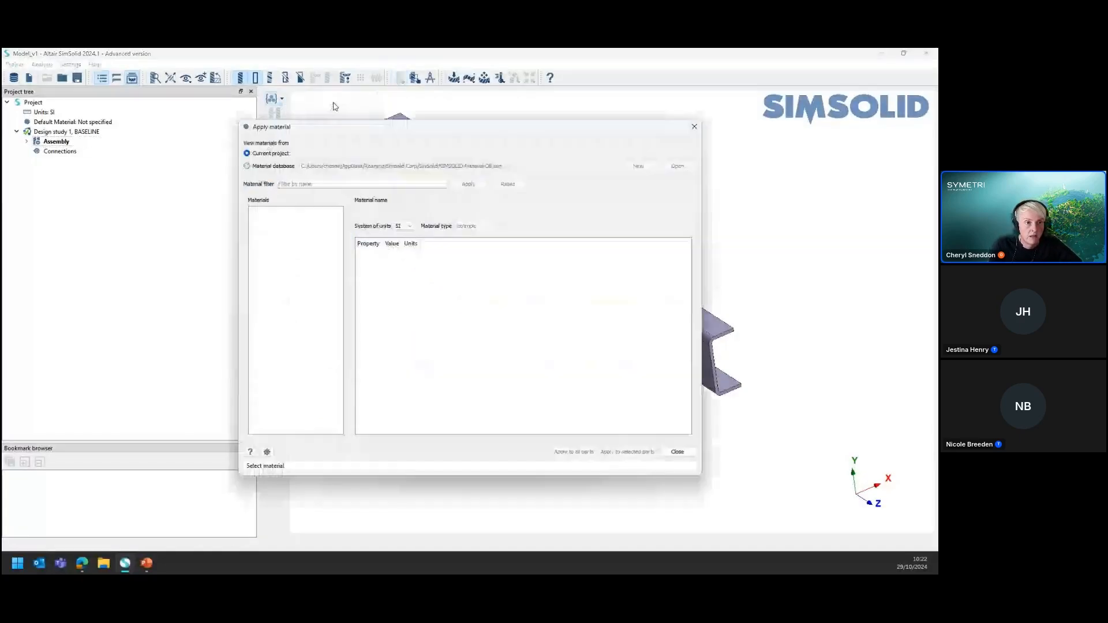
click(247, 166)
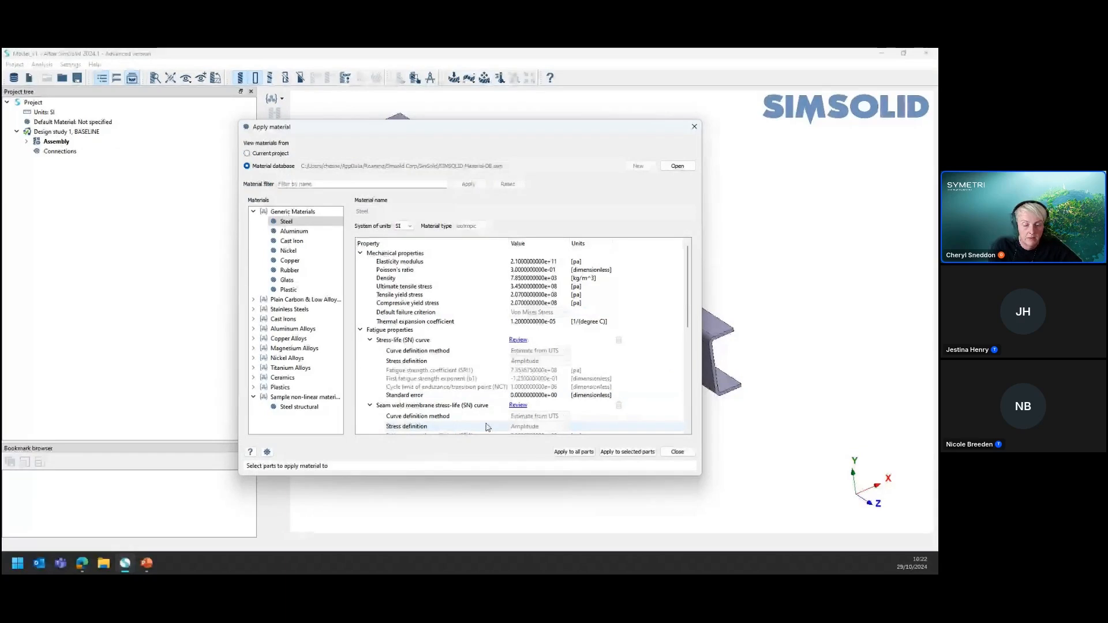
click(361, 330)
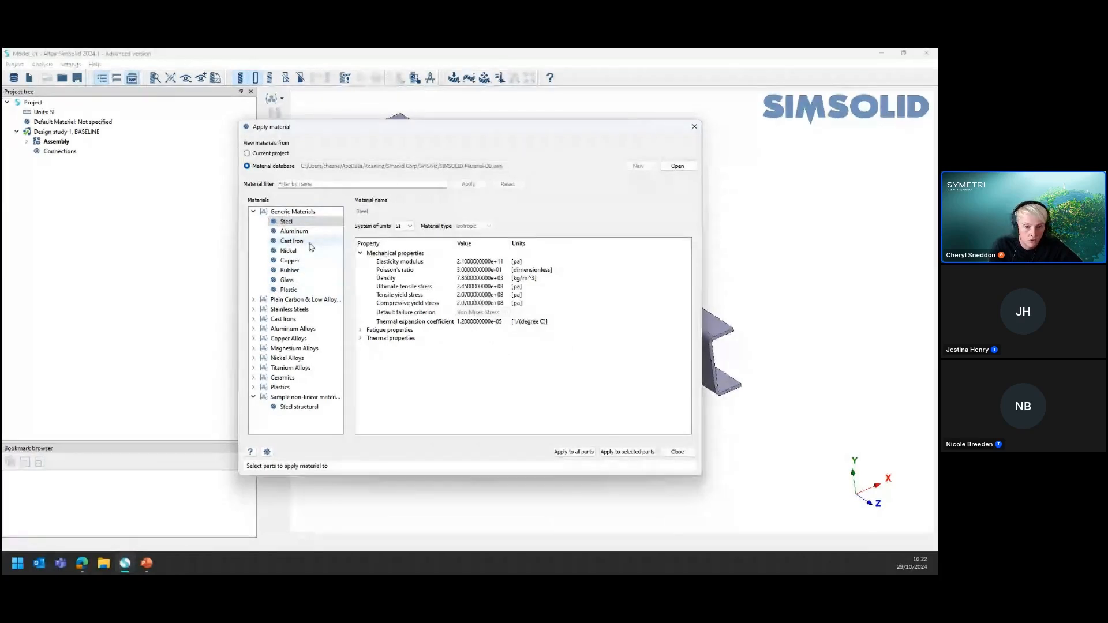
click(569, 453)
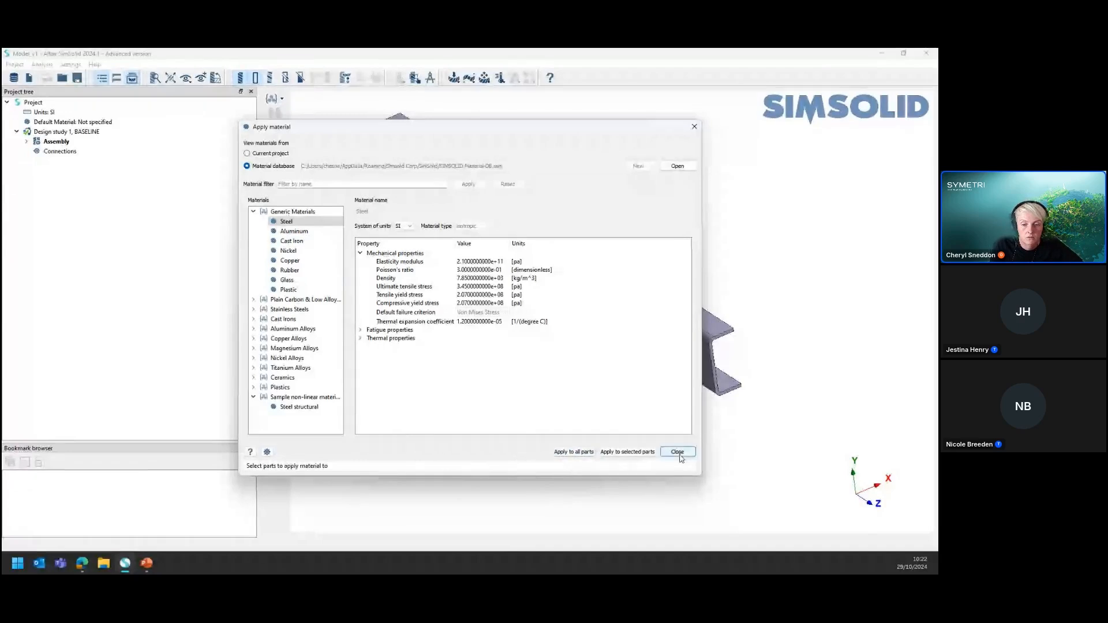
click(676, 452)
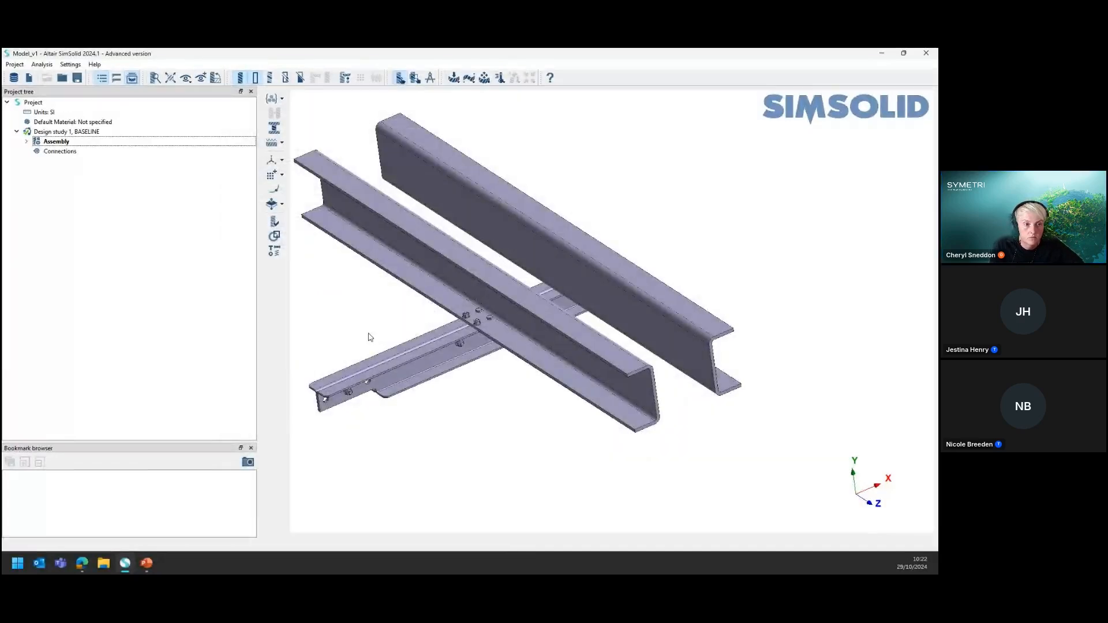
Check the material assigned to the fasteners and beams in the assembly's expanded part list
click(26, 142)
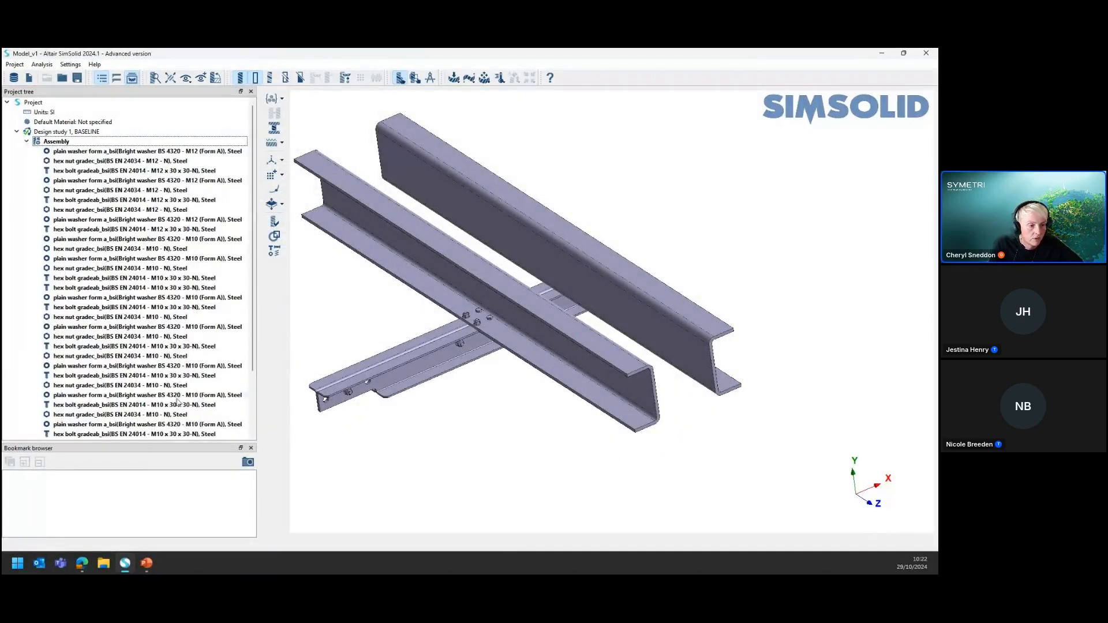
scroll(175, 404, down, 2)
key(ctrl)
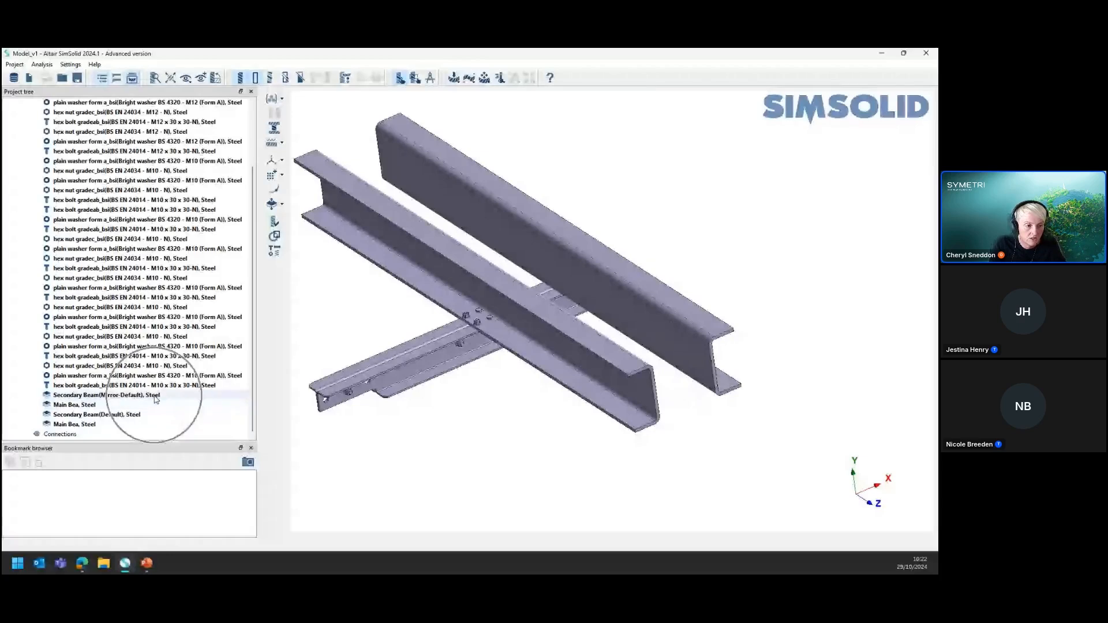
key(ctrl)
key(ctrl)
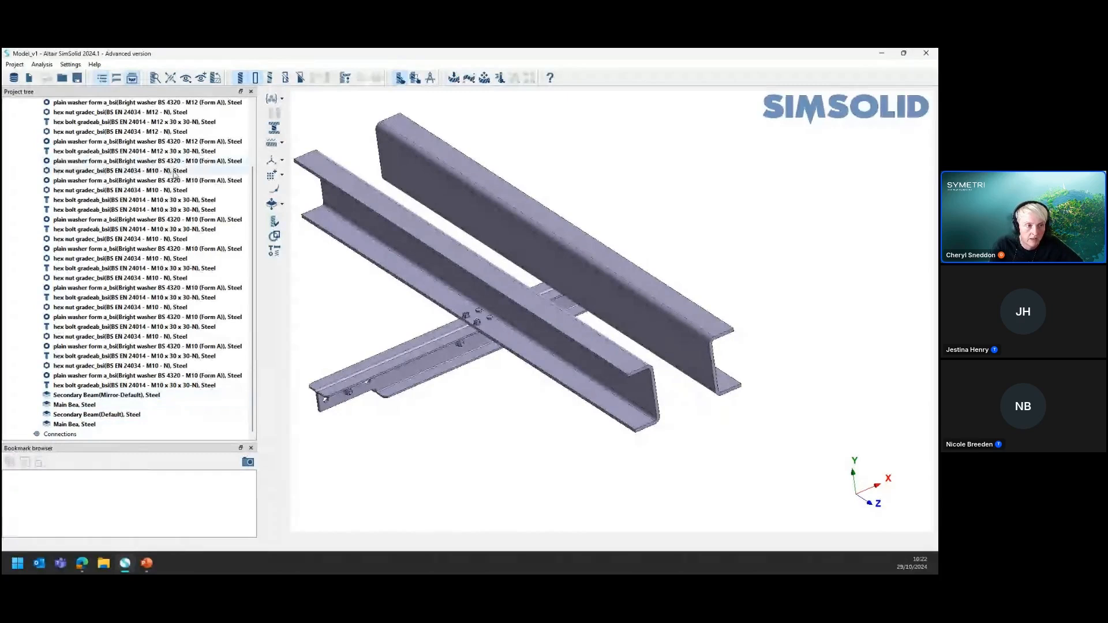
drag(253, 261, 251, 213)
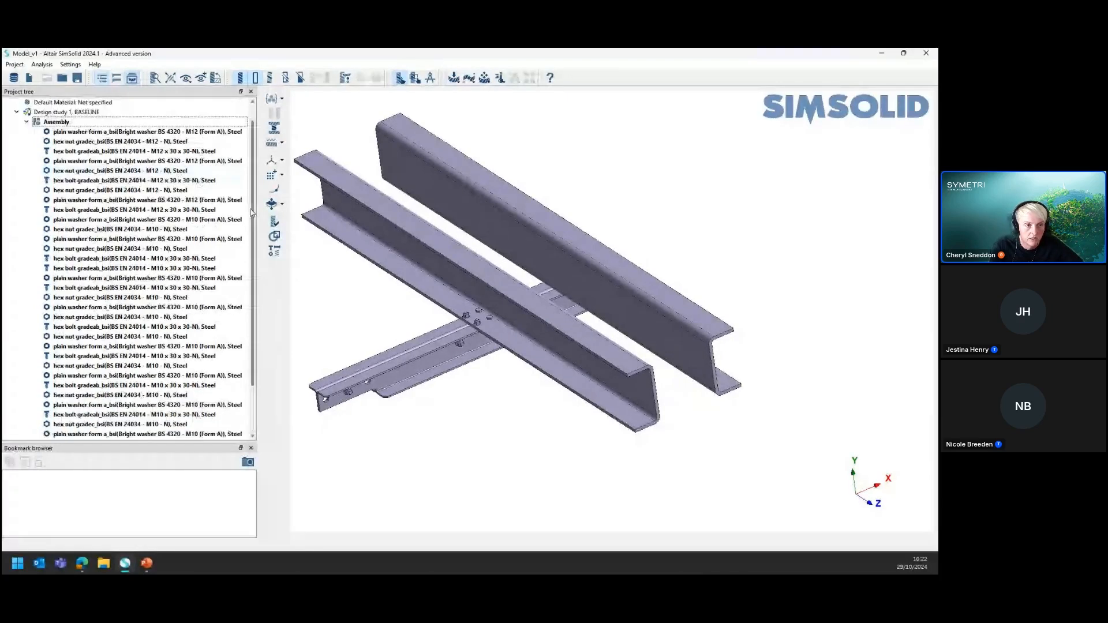
Collapse the assembly's part list and narrow the project tree to enlarge the model view
scroll(251, 213, up, 1)
click(26, 141)
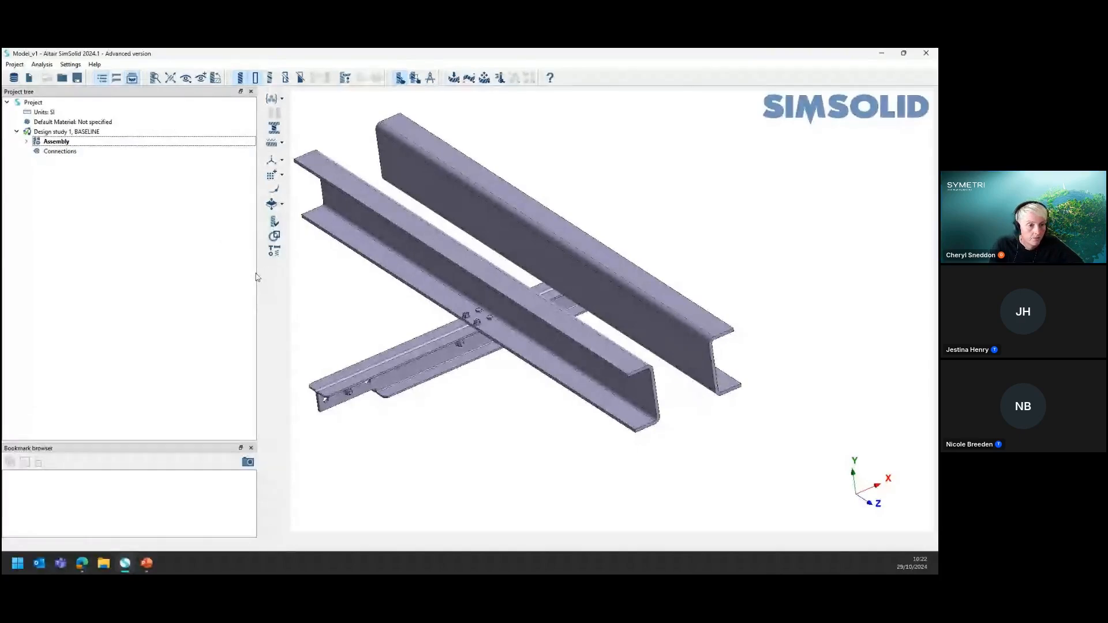
drag(256, 272, 187, 272)
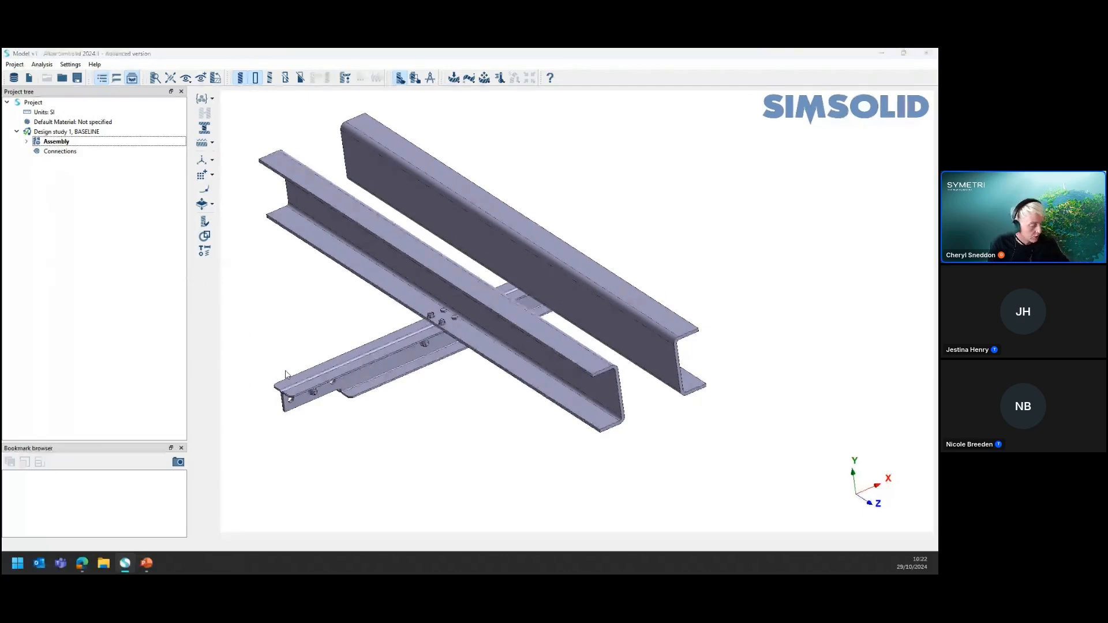
click(147, 564)
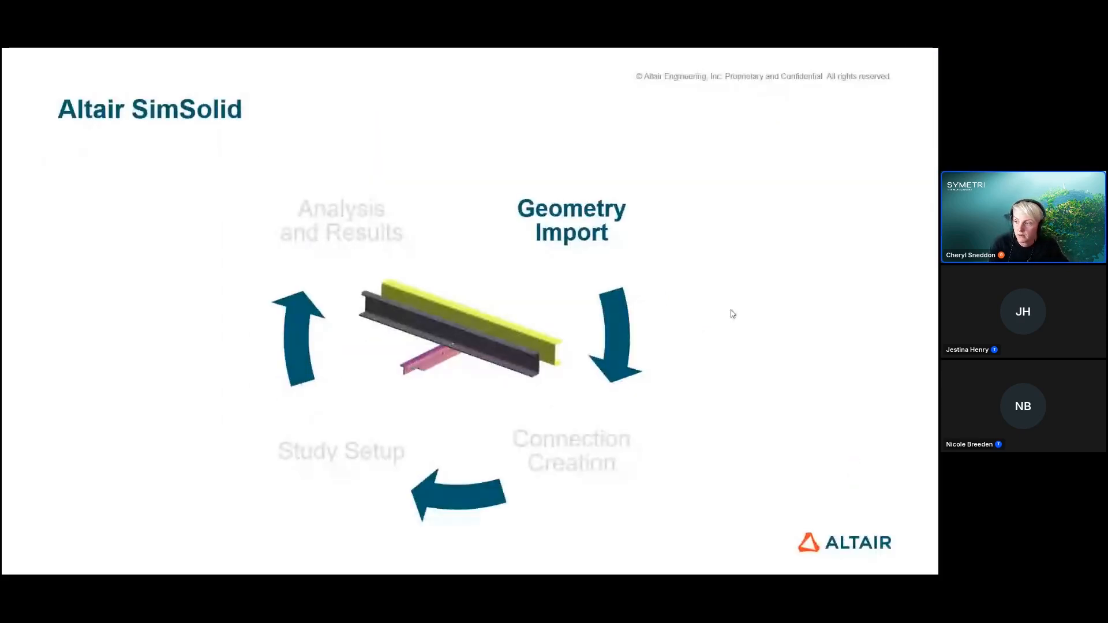
click(682, 292)
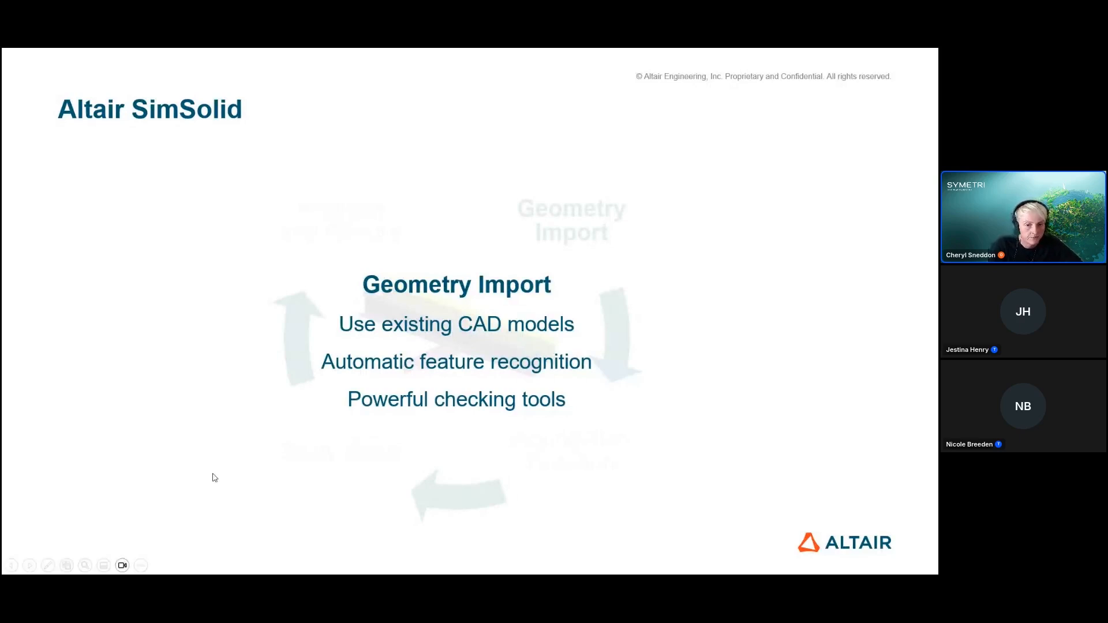
click(678, 442)
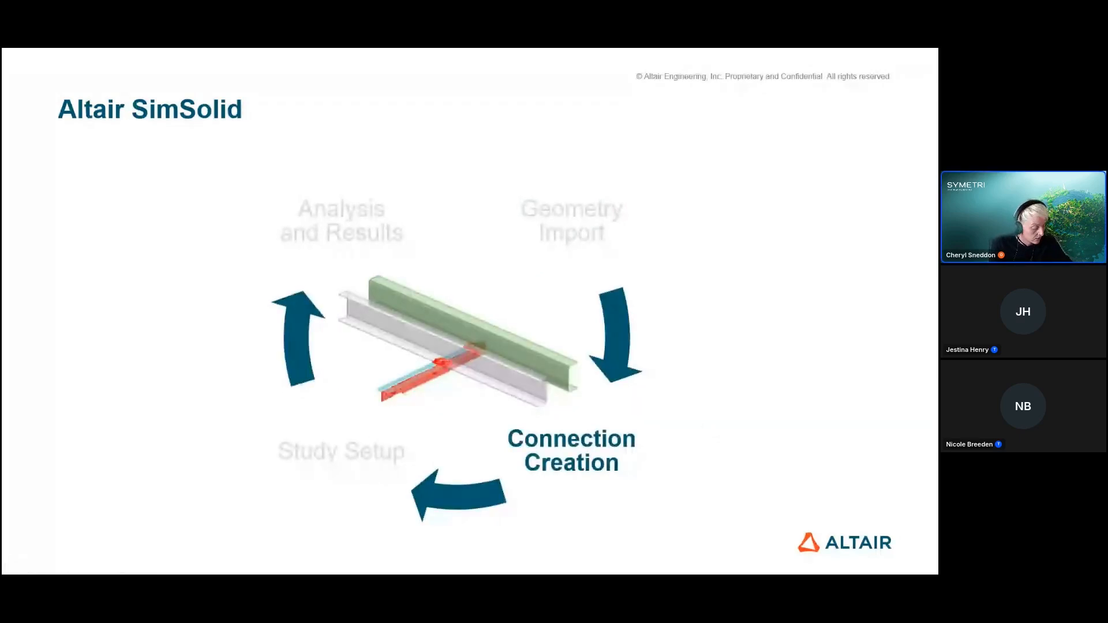
key(alt+Tab)
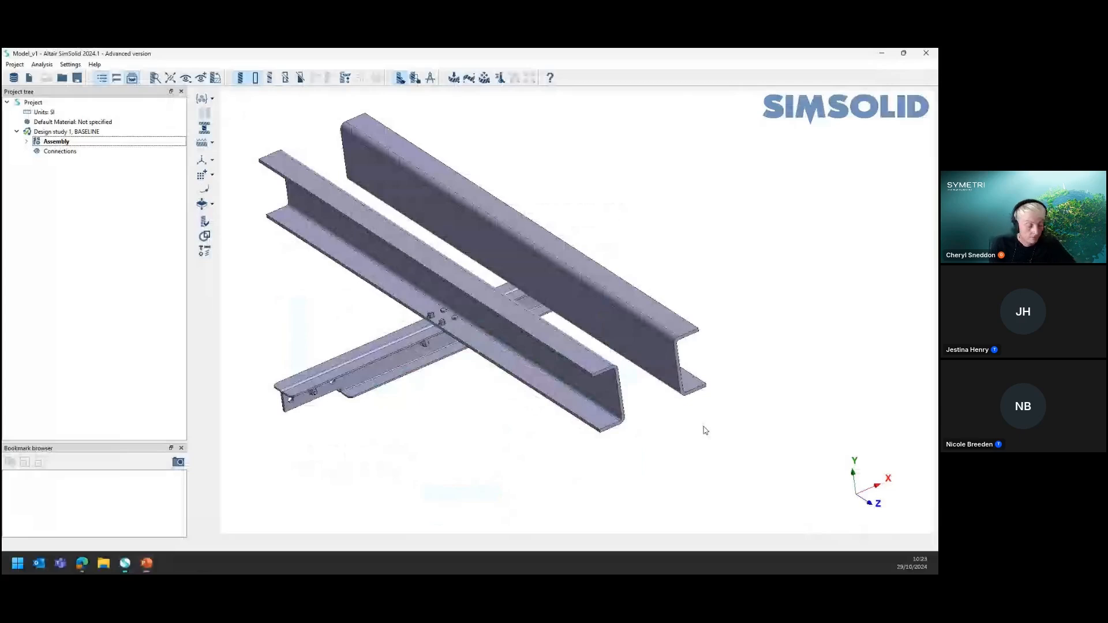
key(alt+Tab)
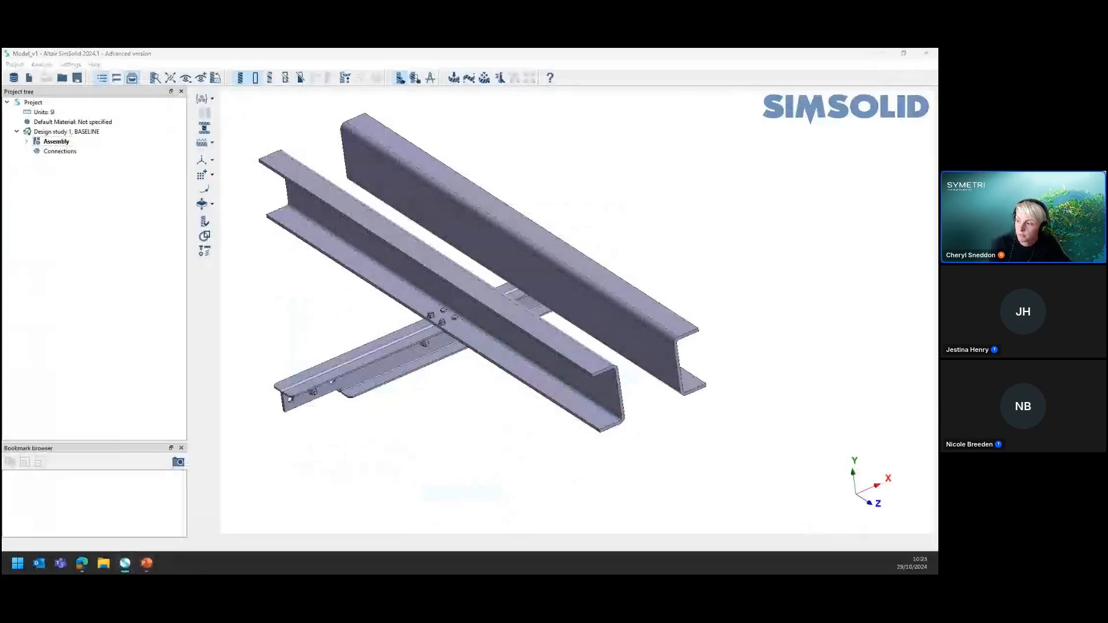
key(alt+Tab)
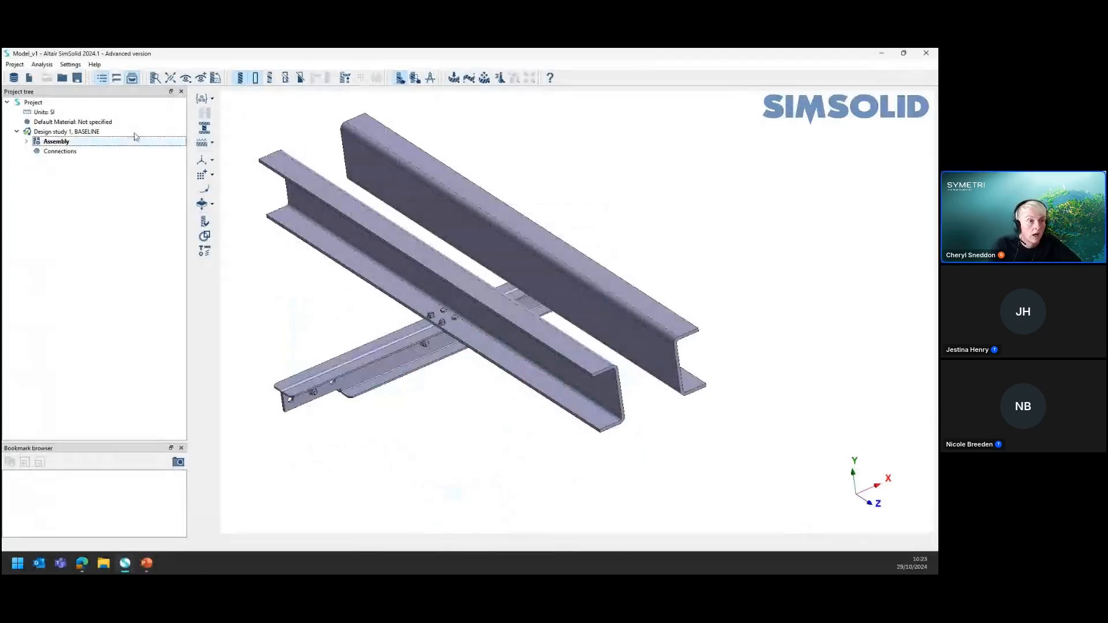
Look through the available connection types for the assembly, including spot welds, seam welds and virtual connectors, without creating any
click(61, 153)
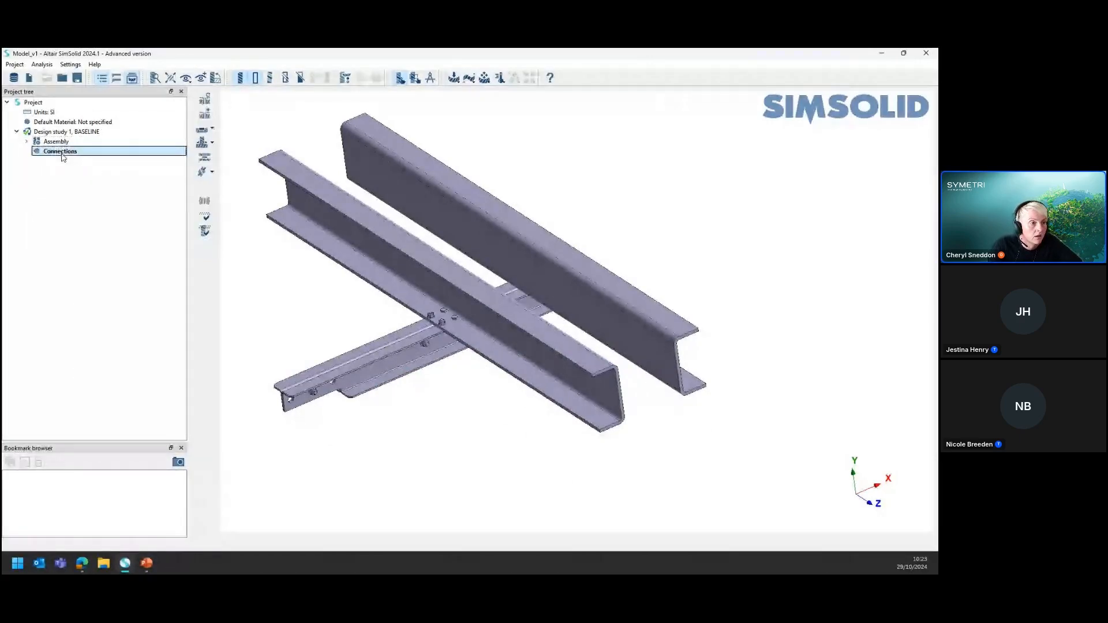
click(206, 101)
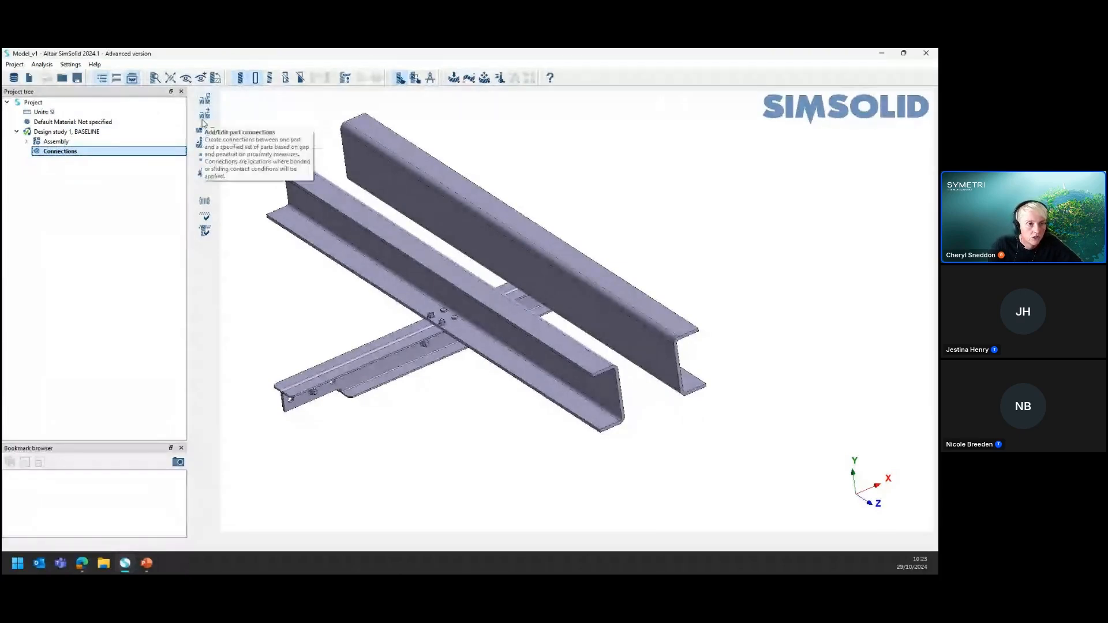
click(214, 132)
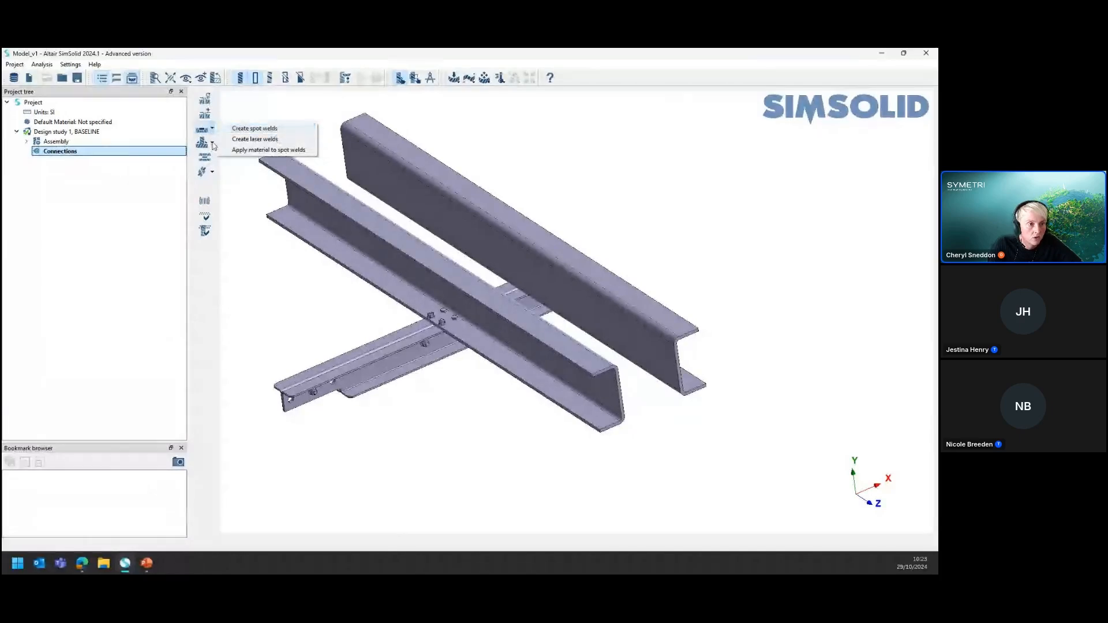
click(213, 145)
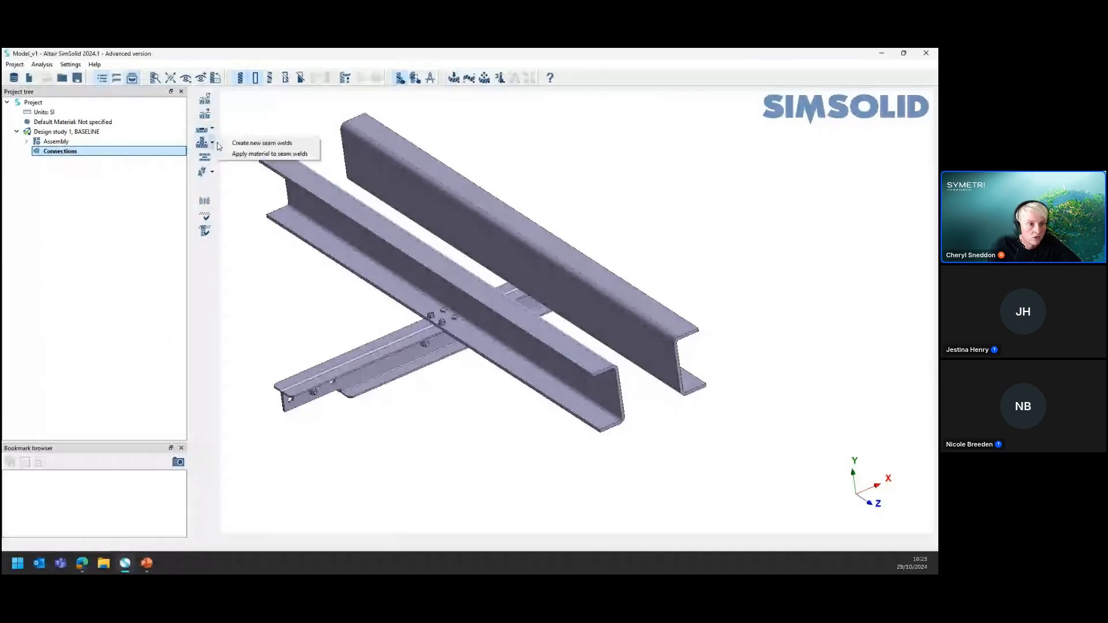
click(247, 219)
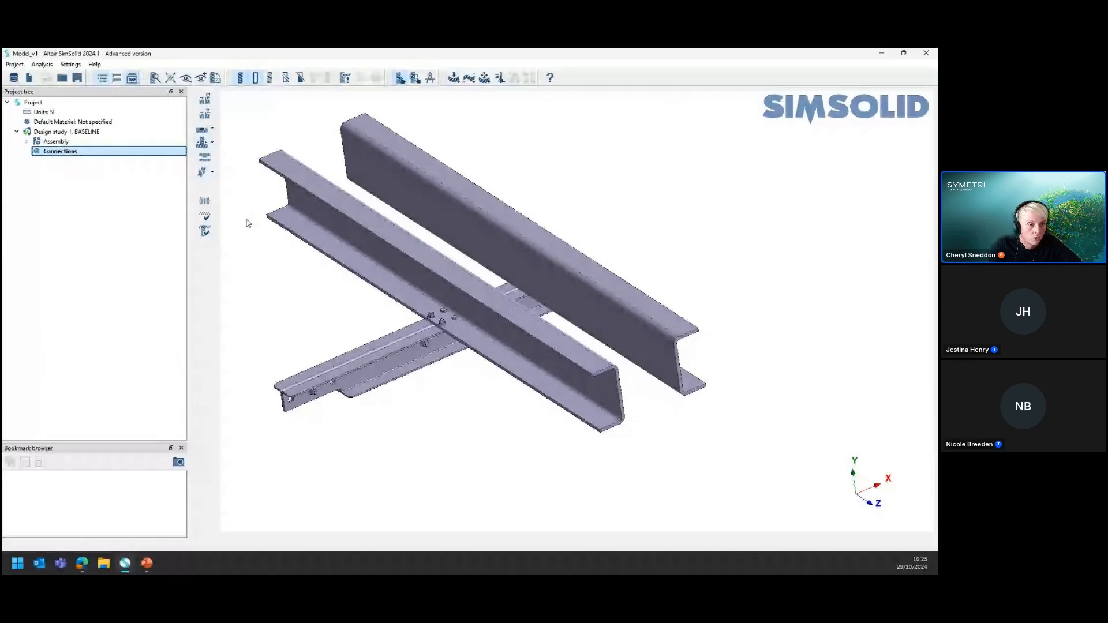
click(213, 172)
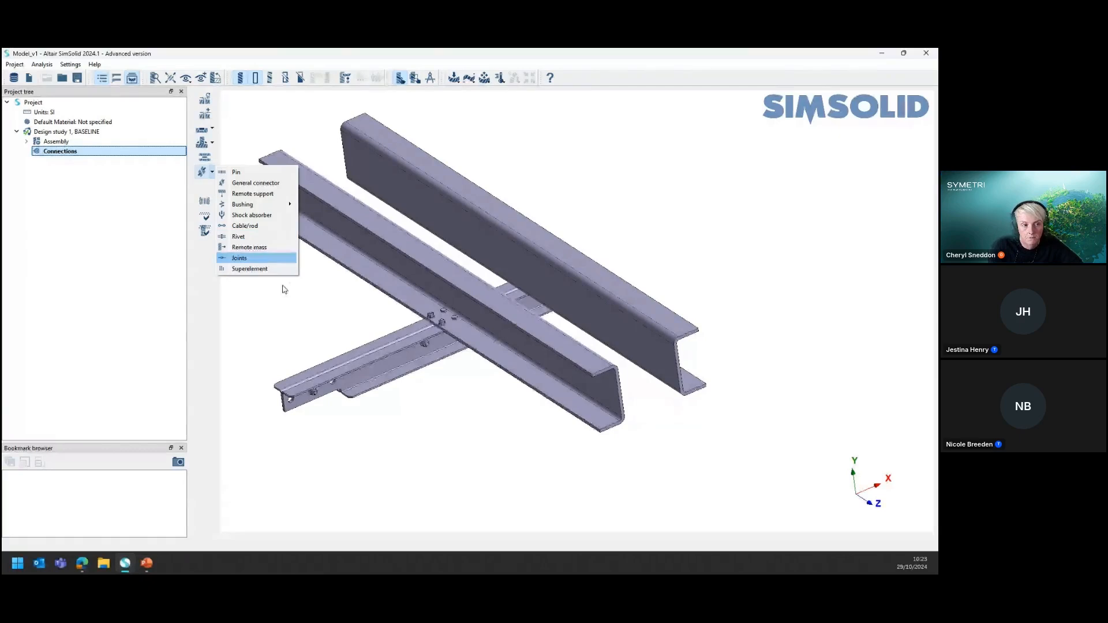
click(323, 303)
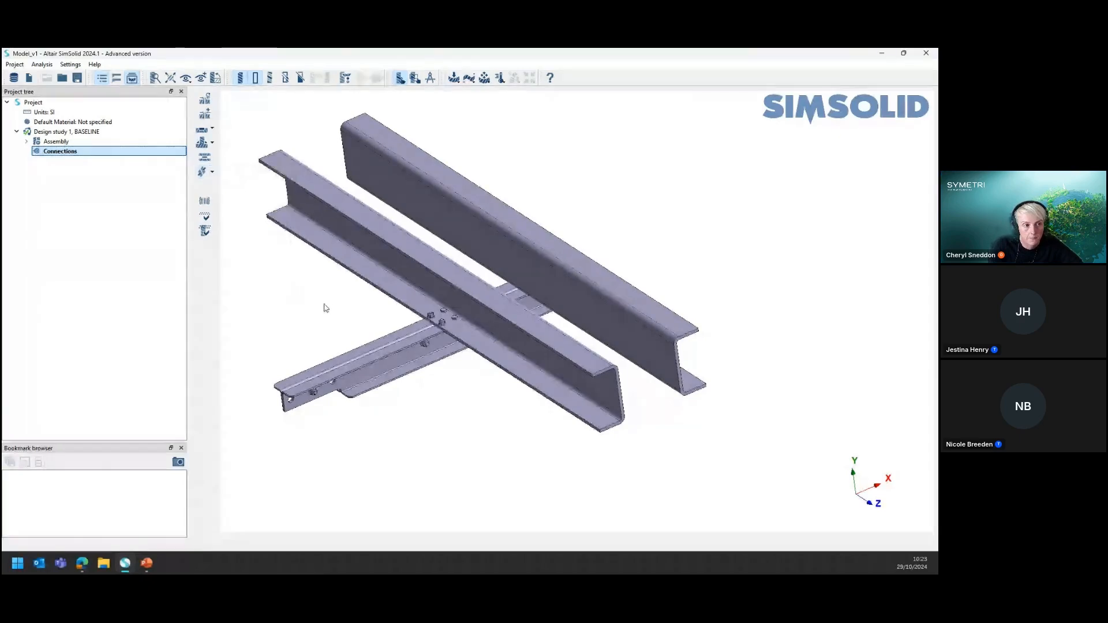
Check the unconnected assembly for disconnected groups of parts and close the resulting group list
click(205, 202)
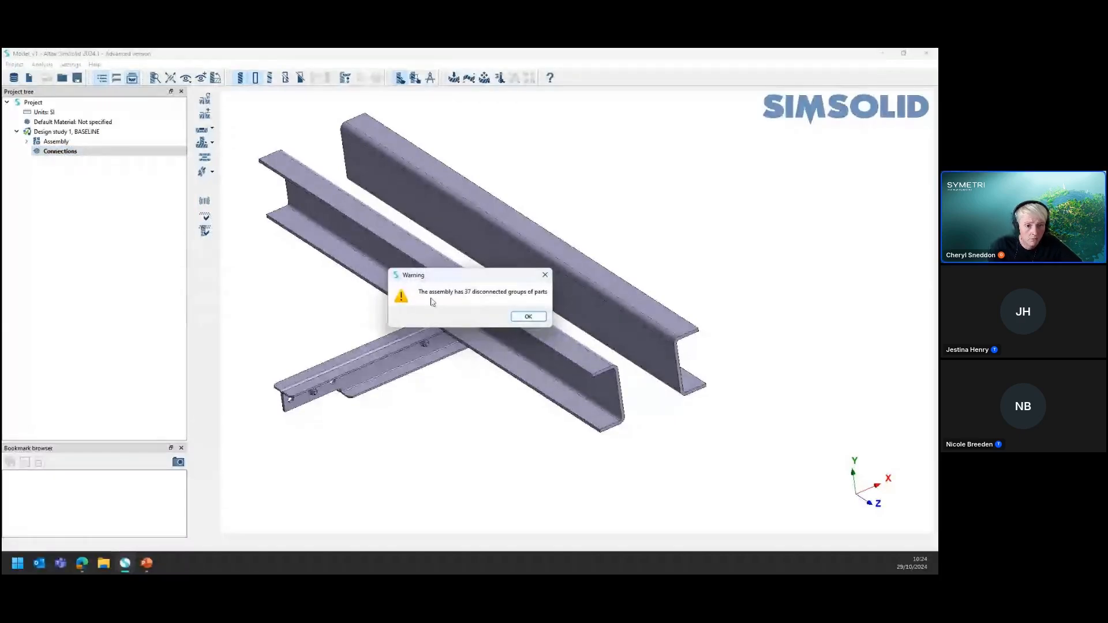
click(528, 318)
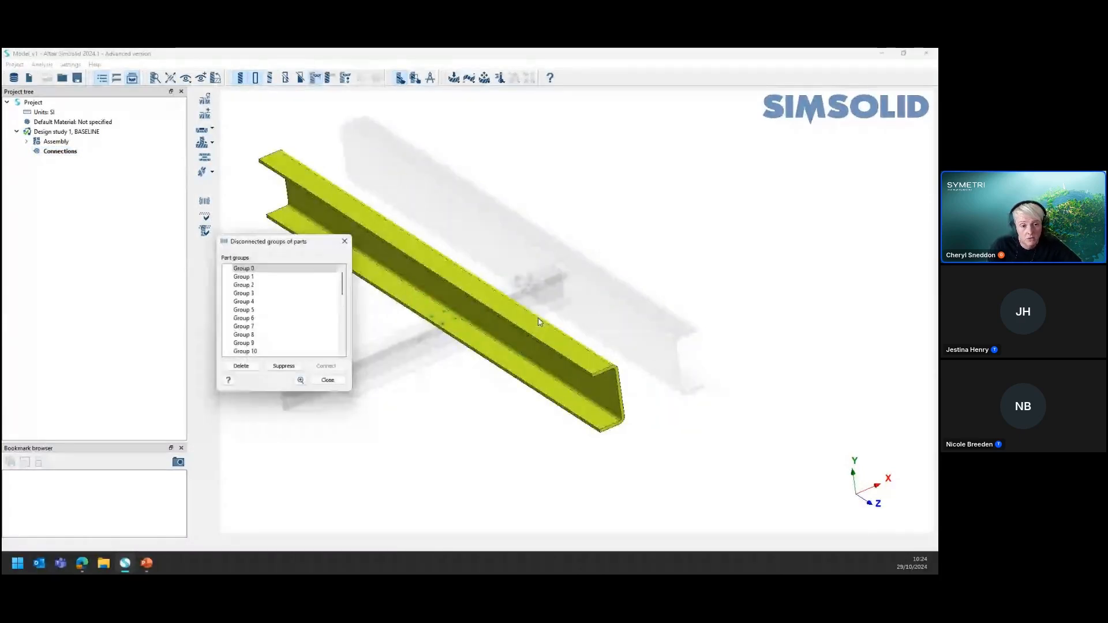
click(327, 380)
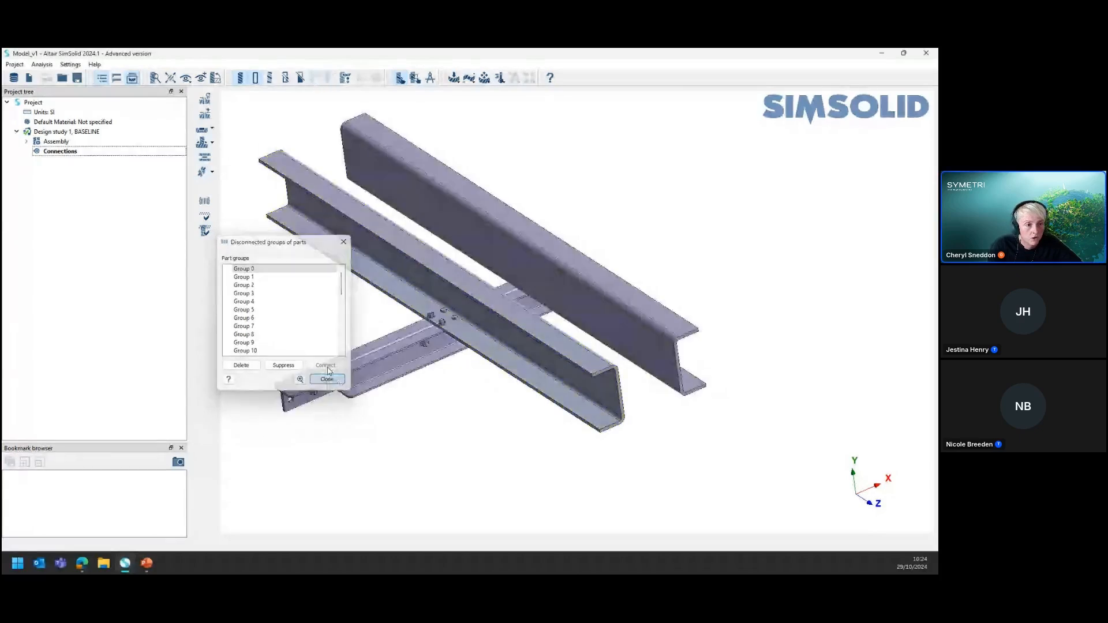
Create automatic connections for the assembly with 1 mm gap and 1 mm penetration tolerances at Normal resolution
click(208, 106)
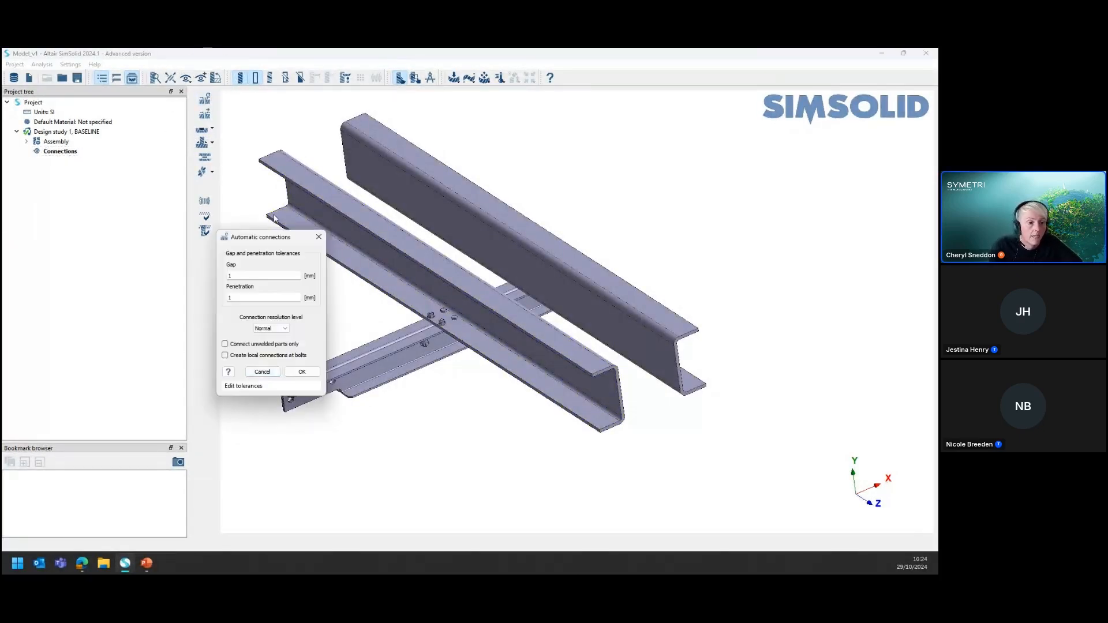
drag(272, 237, 170, 267)
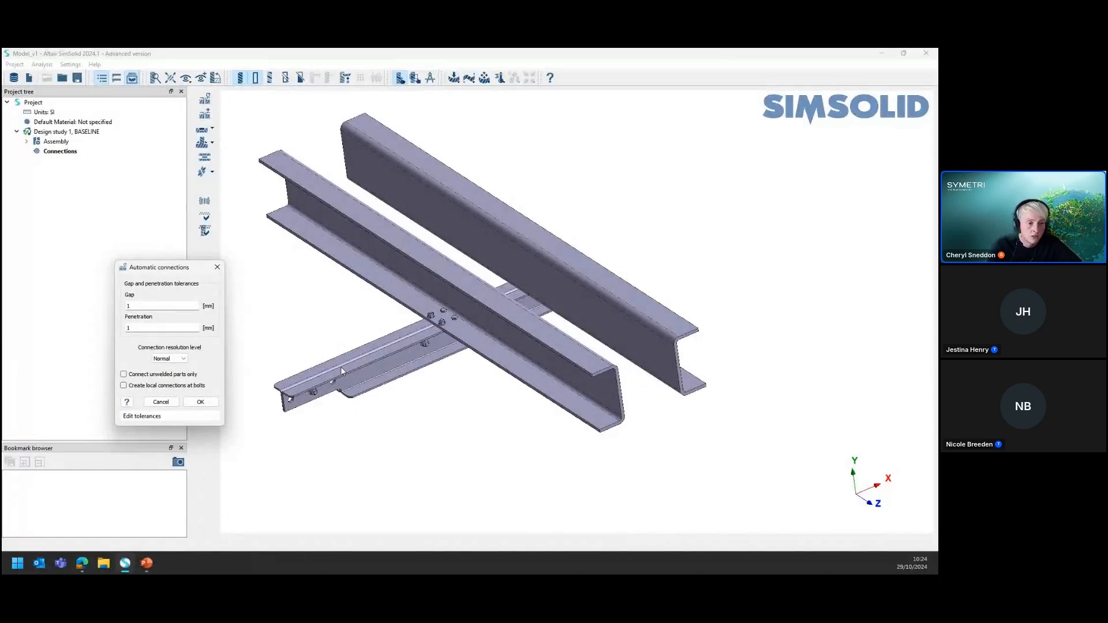
drag(187, 270, 210, 253)
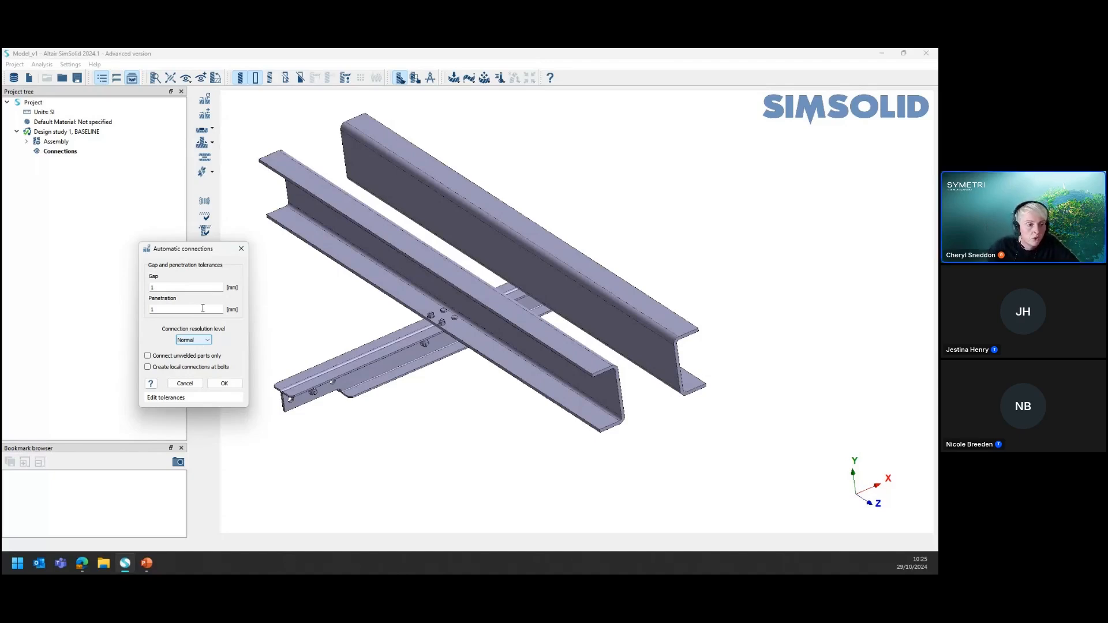
click(224, 384)
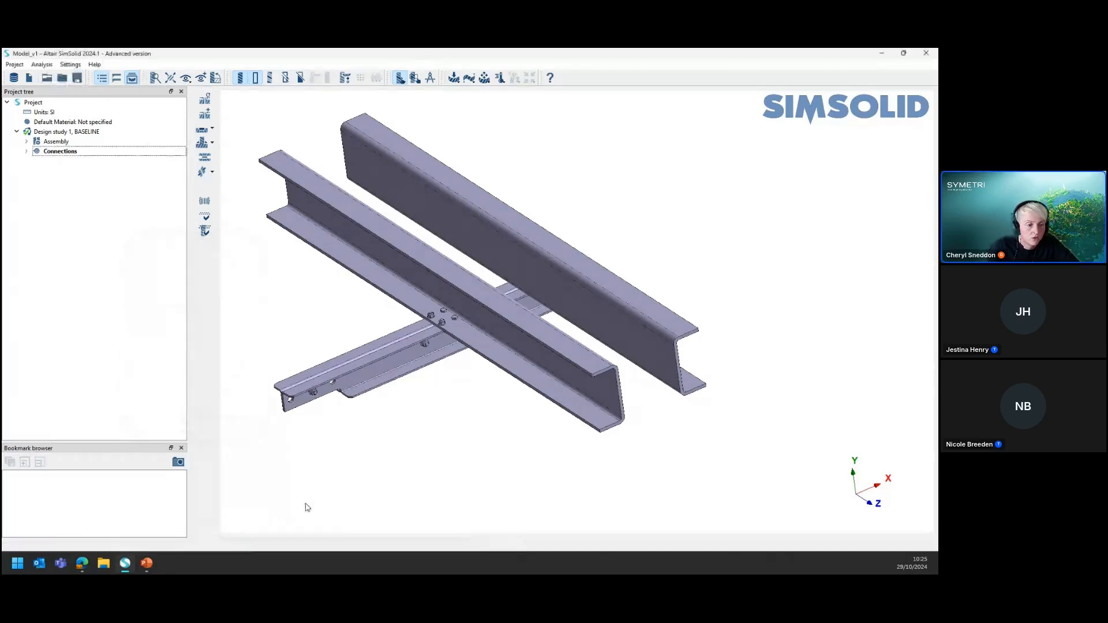
Expand the connections in the project tree and look through the regular and fastener connection groups
click(27, 151)
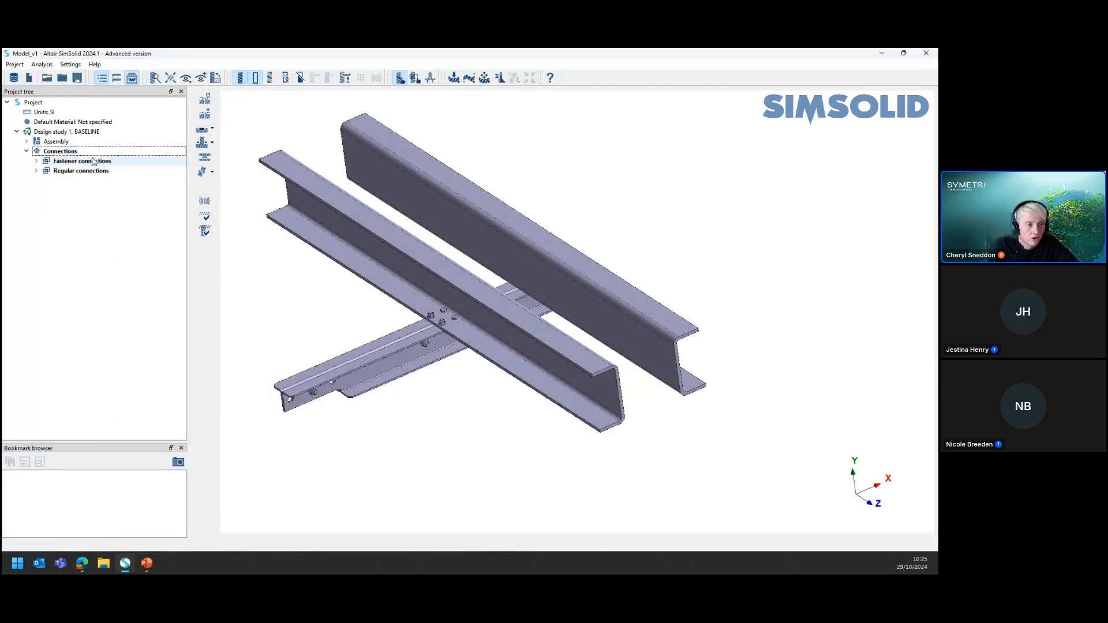
click(35, 162)
click(36, 162)
click(36, 171)
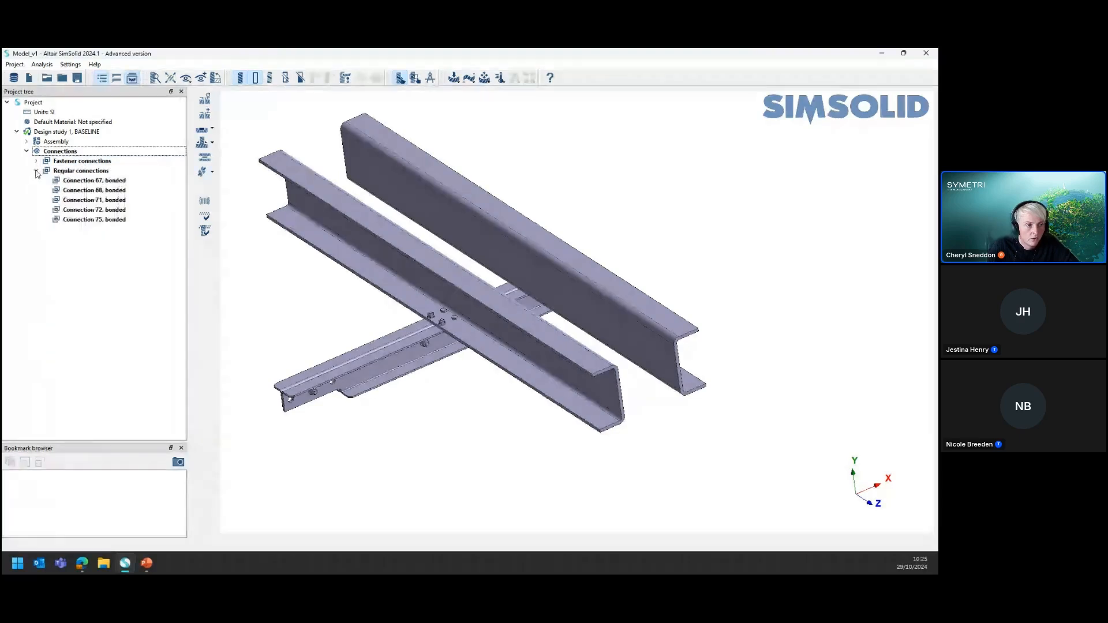
click(36, 171)
click(36, 161)
Highlight Connection 1 and examine its bolt near the free end of the lower cross member
click(104, 171)
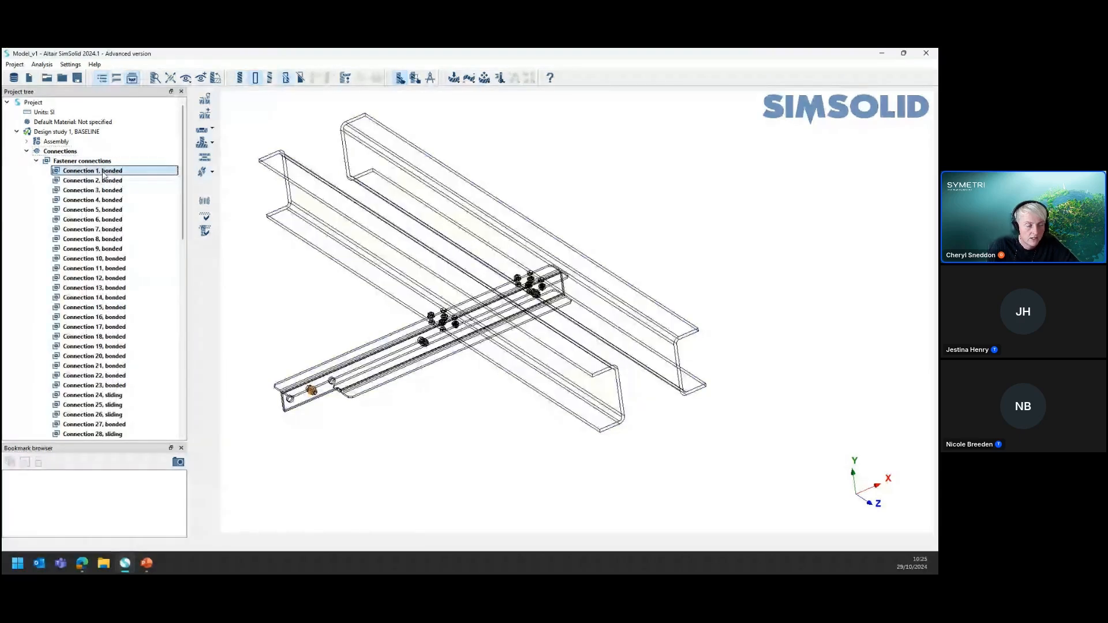
scroll(321, 406, down, 1)
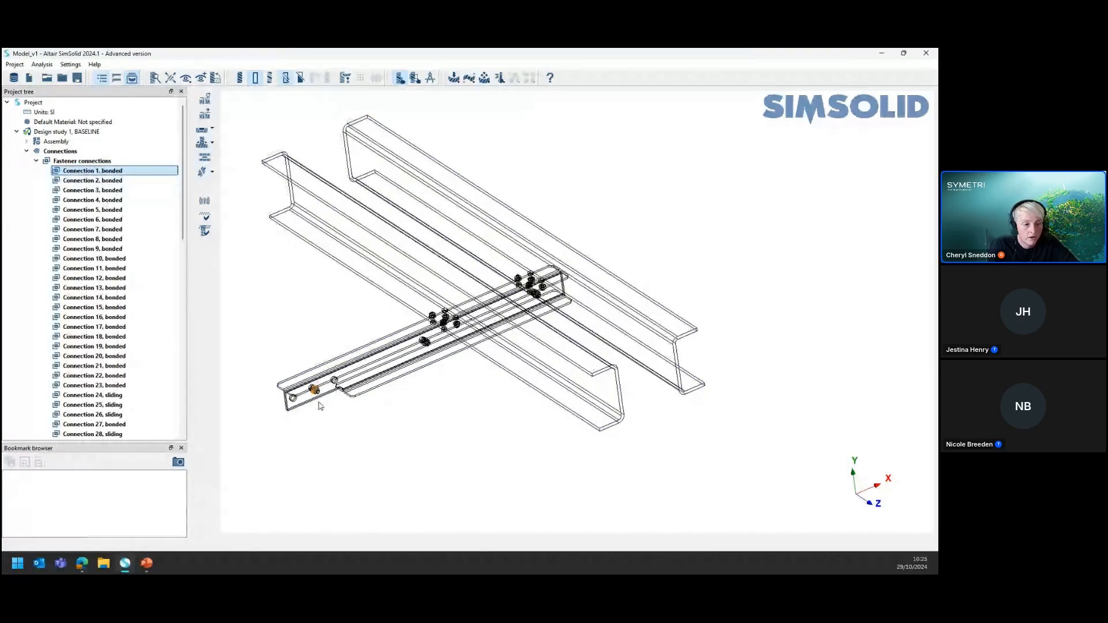
scroll(321, 406, up, 5)
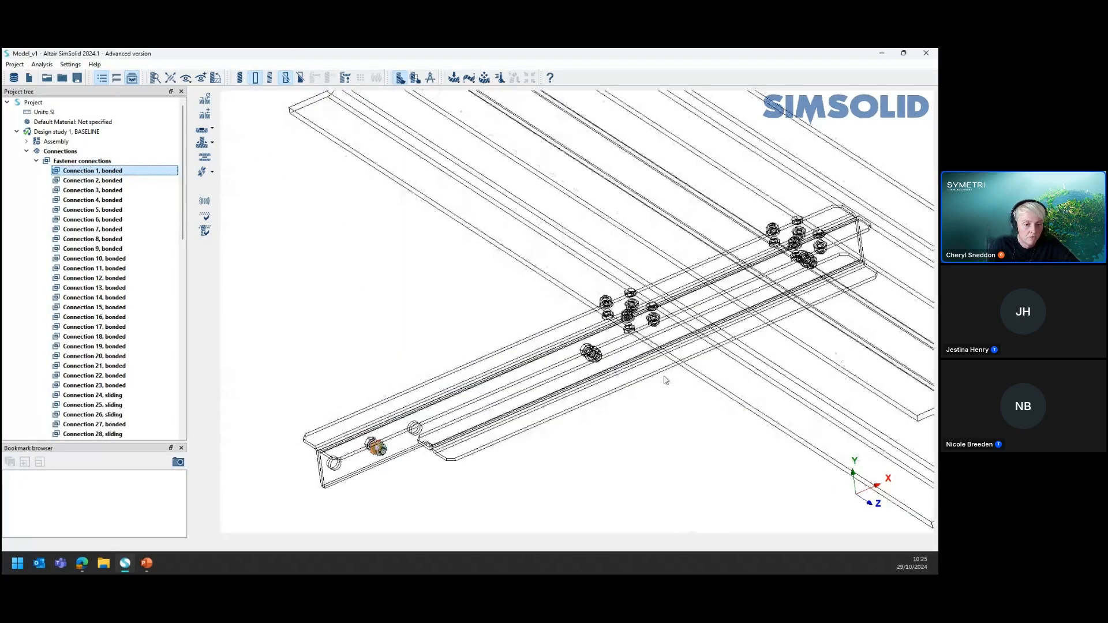
scroll(666, 380, down, 1)
click(373, 327)
click(397, 434)
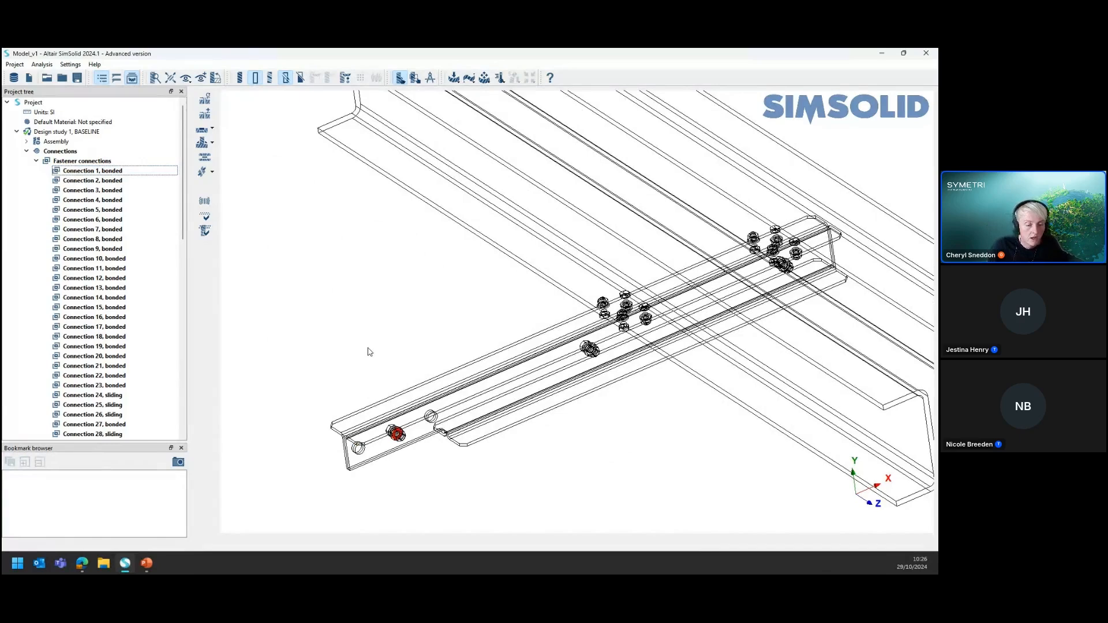
scroll(391, 465, down, 4)
scroll(474, 406, down, 1)
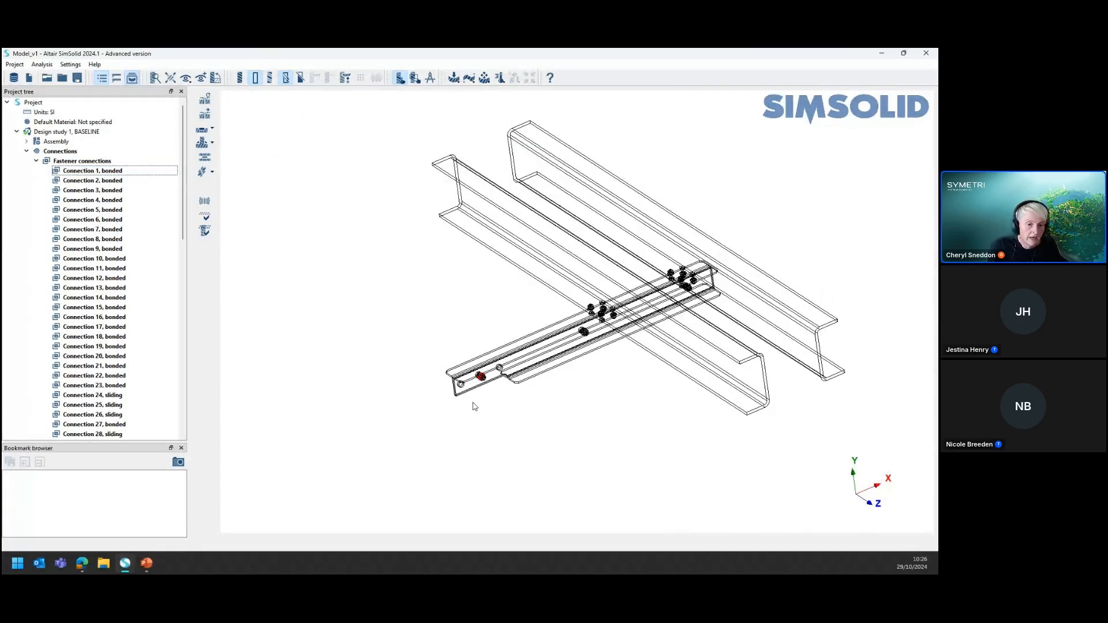
scroll(475, 406, up, 5)
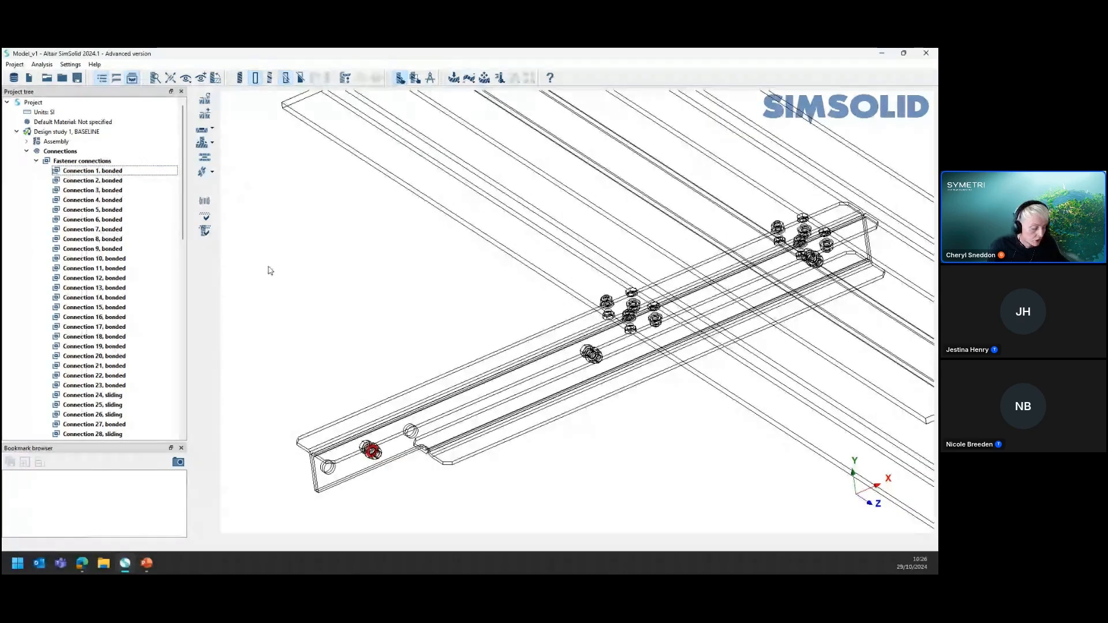
Open the part connections review for a hex bolt where the front beam crosses the lower member
click(56, 151)
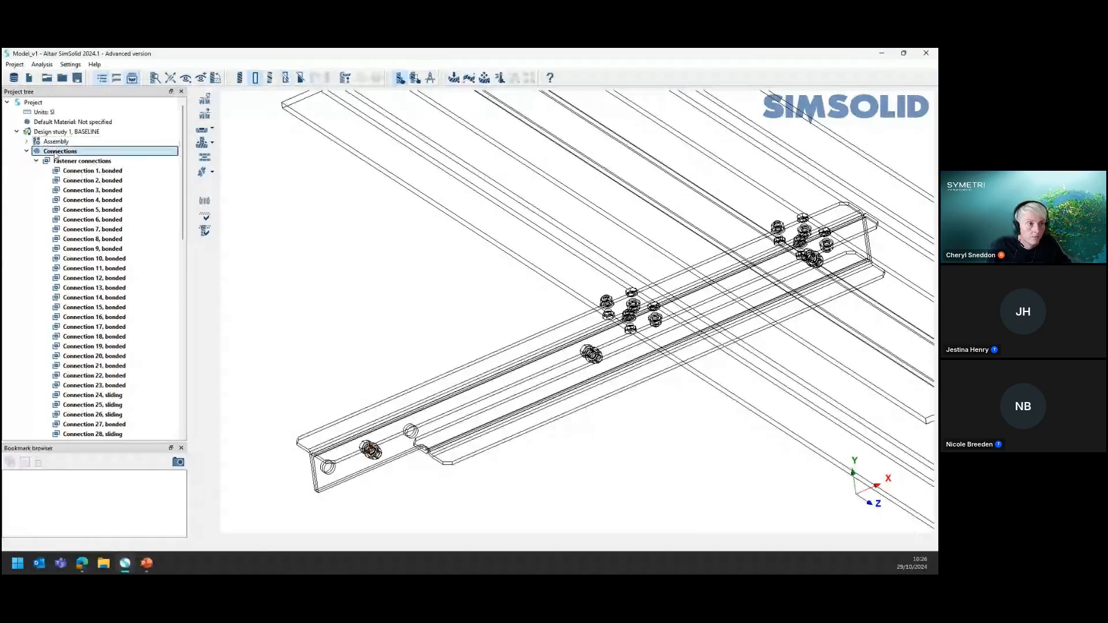
click(56, 141)
scroll(354, 448, up, 1)
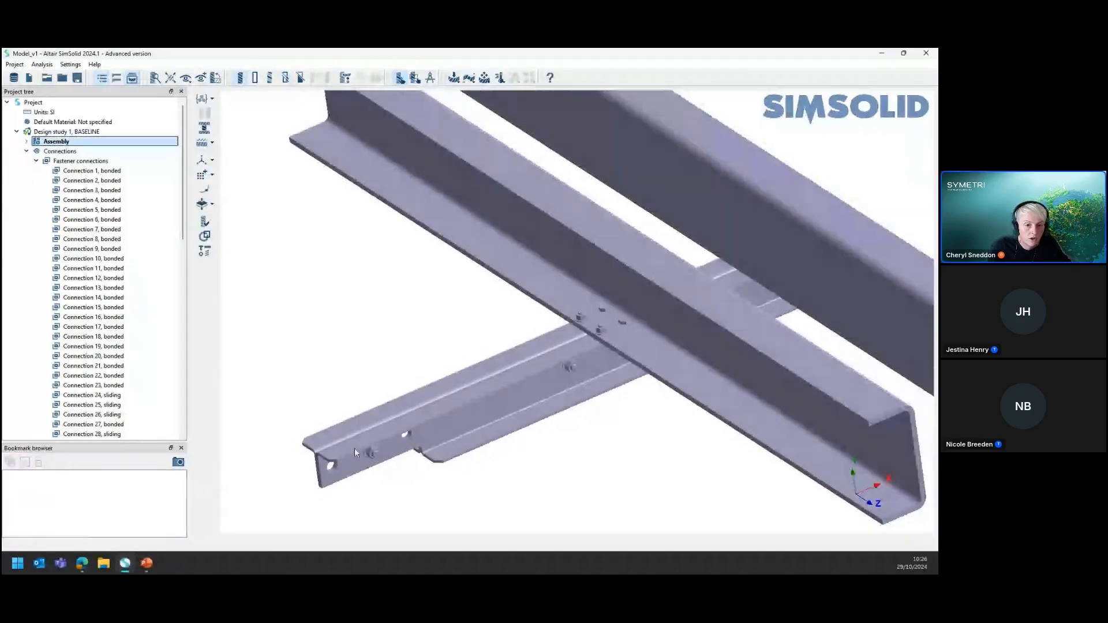
scroll(538, 358, up, 4)
scroll(538, 362, up, 2)
click(552, 340)
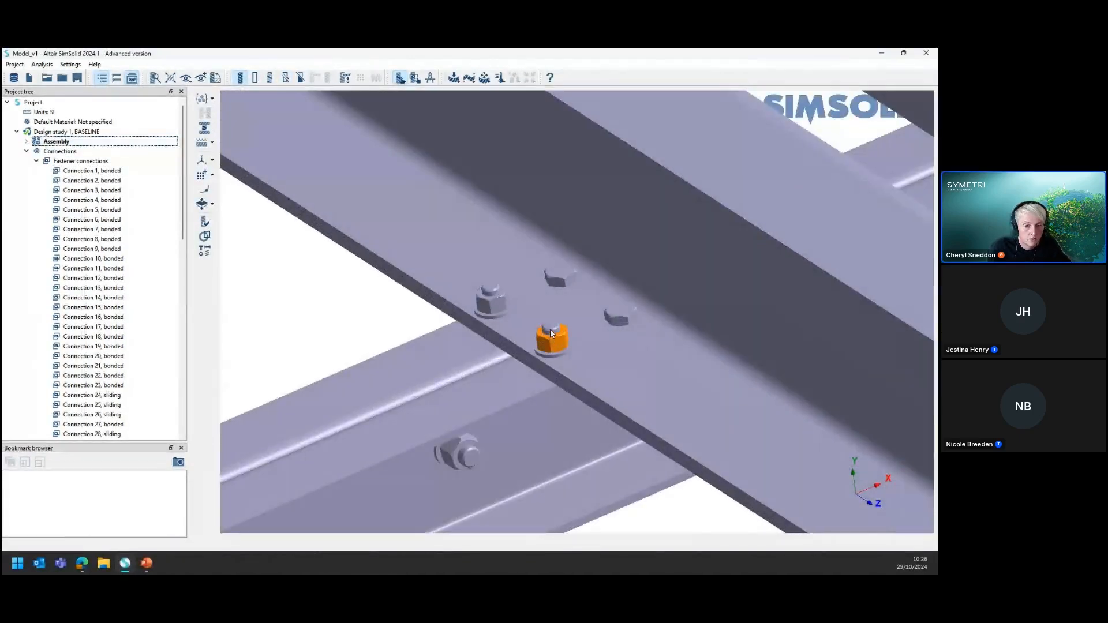
right_click(549, 329)
click(597, 455)
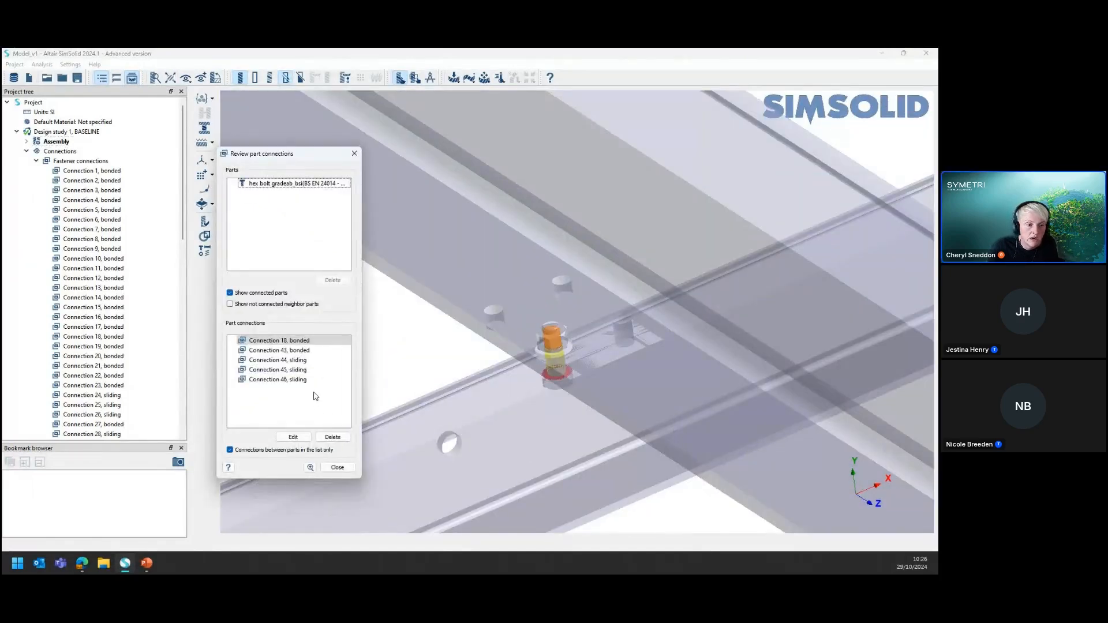
Examine the hex bolt's individual bonded and sliding connections in the review, then close it
click(280, 352)
click(281, 341)
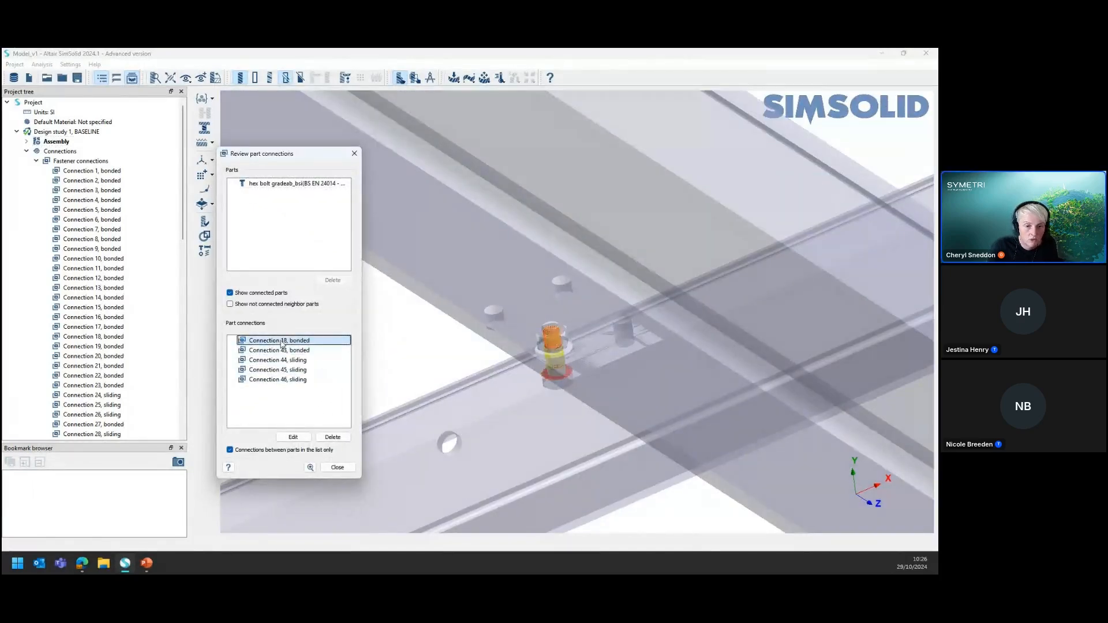
click(286, 360)
click(297, 380)
click(301, 392)
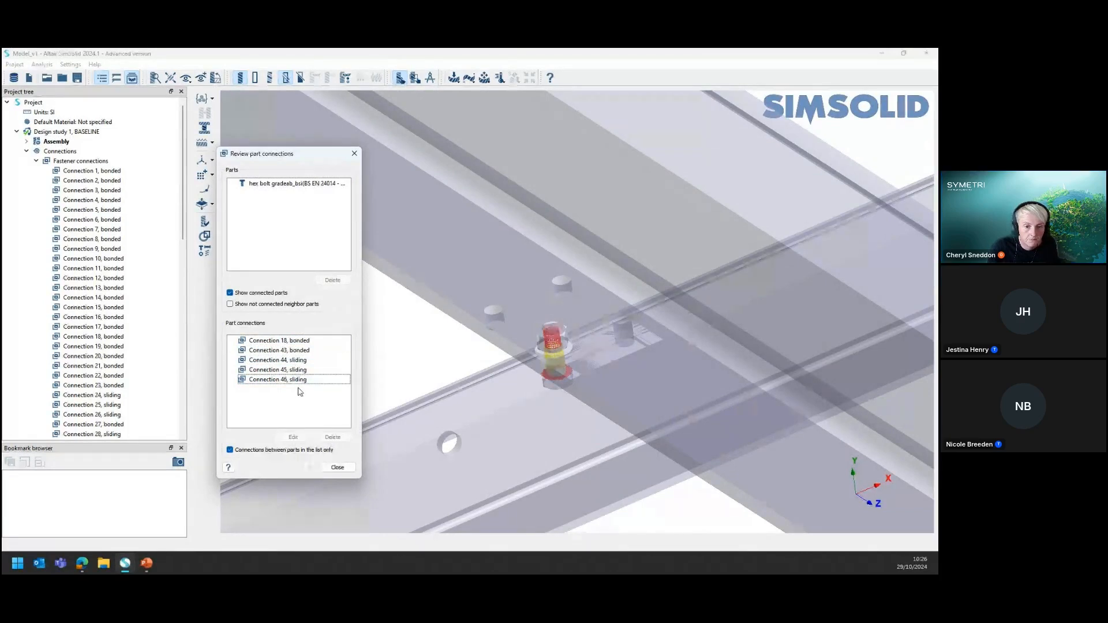
click(338, 467)
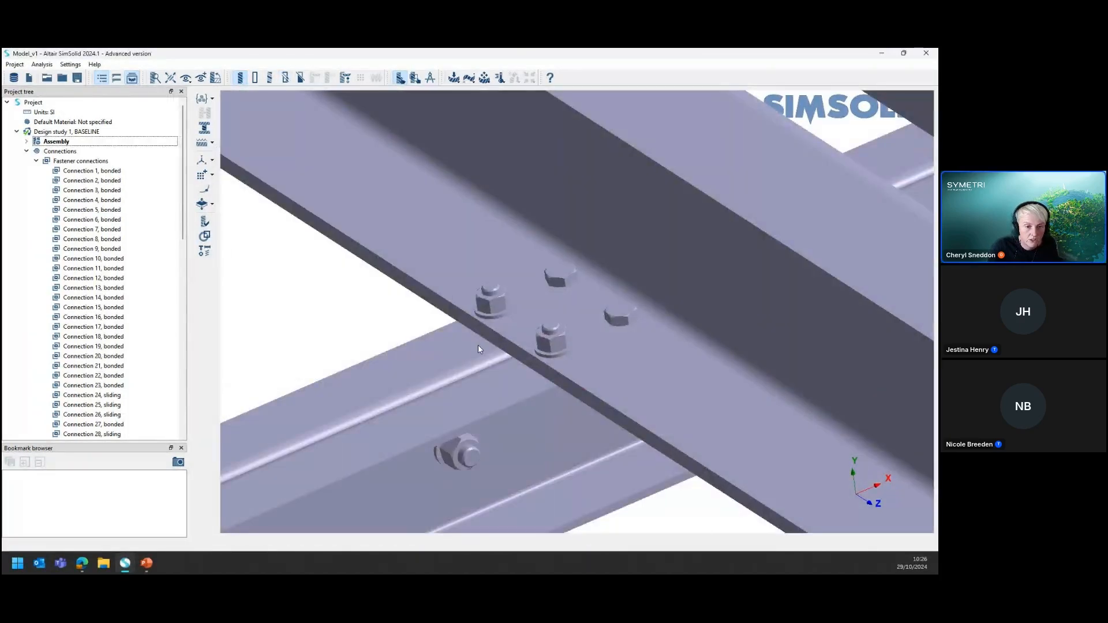
Collapse the fastener connections and the whole connections branch in the project tree
scroll(534, 344, down, 6)
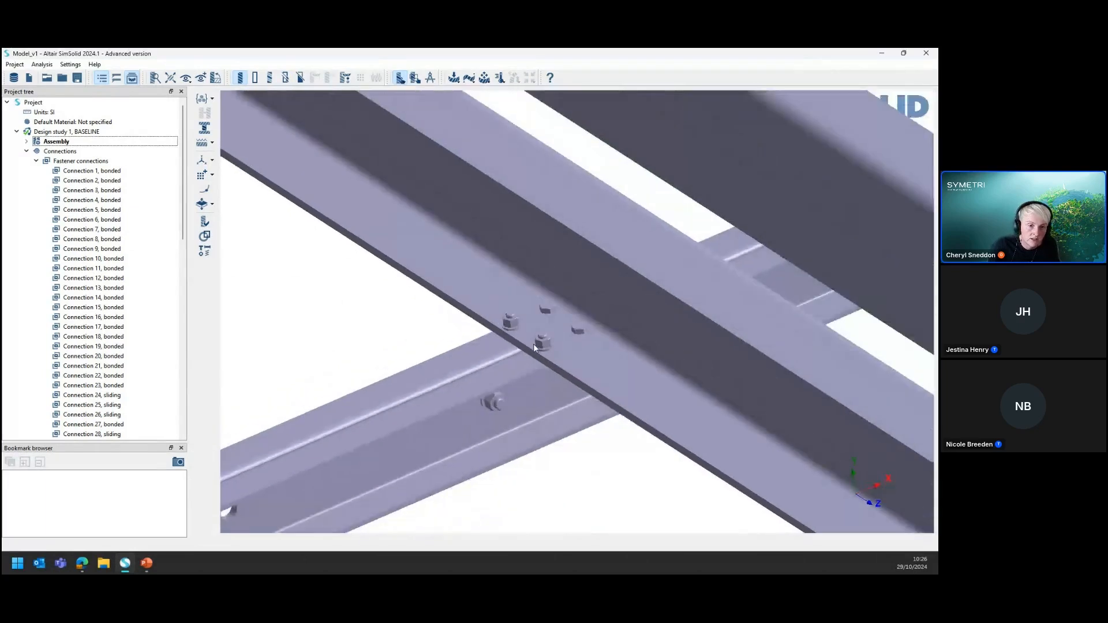
drag(507, 359, 380, 364)
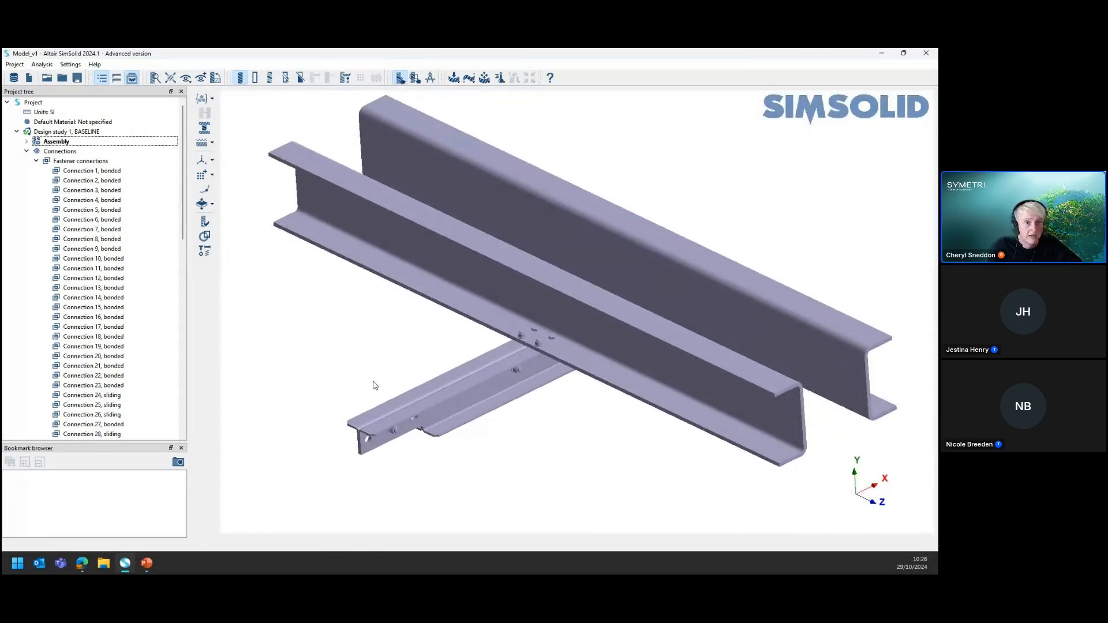
click(36, 161)
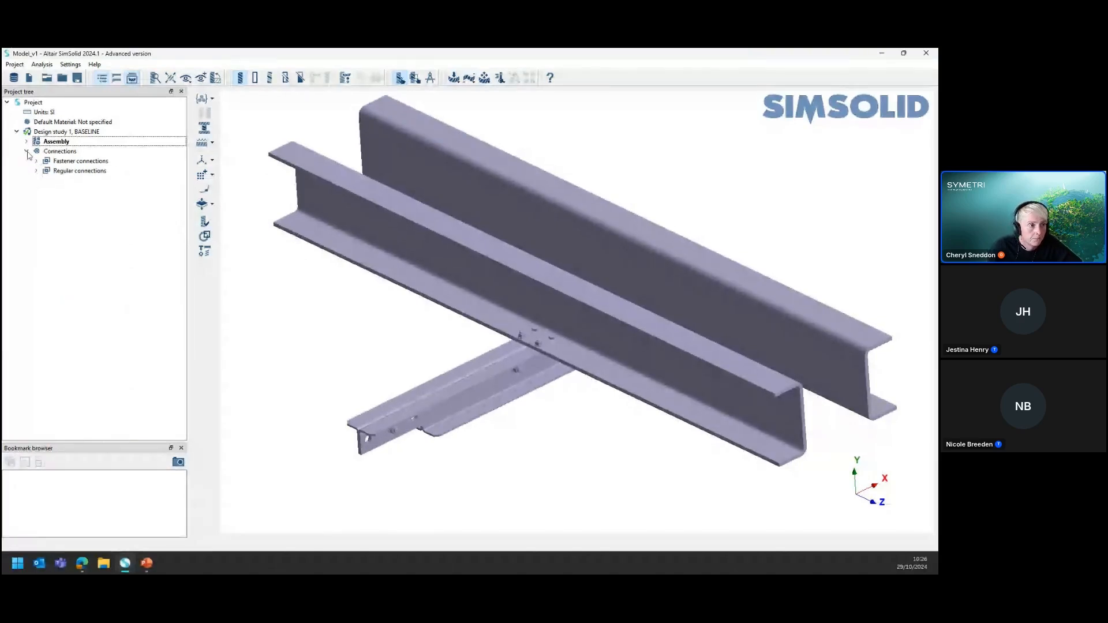
click(26, 151)
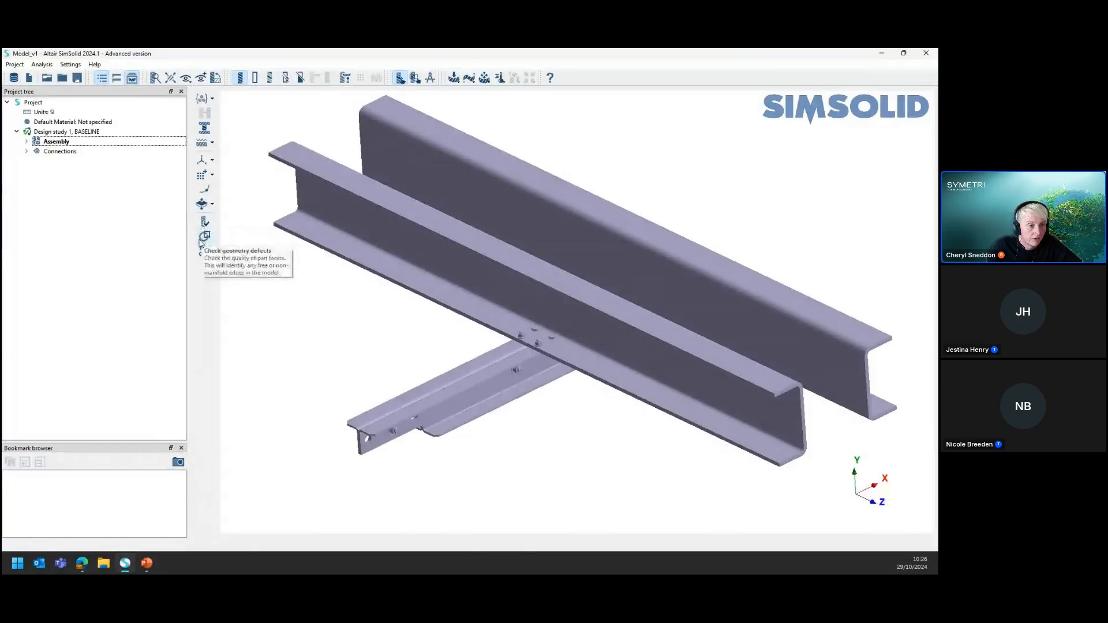
Recheck the connected assembly for disconnected groups of parts
click(57, 151)
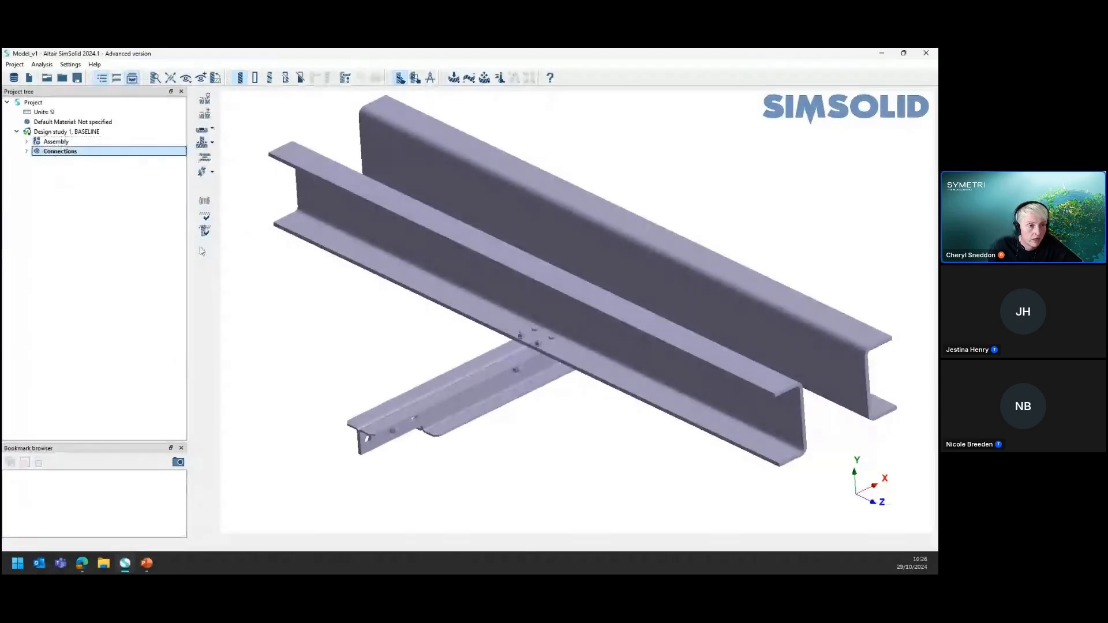
click(204, 200)
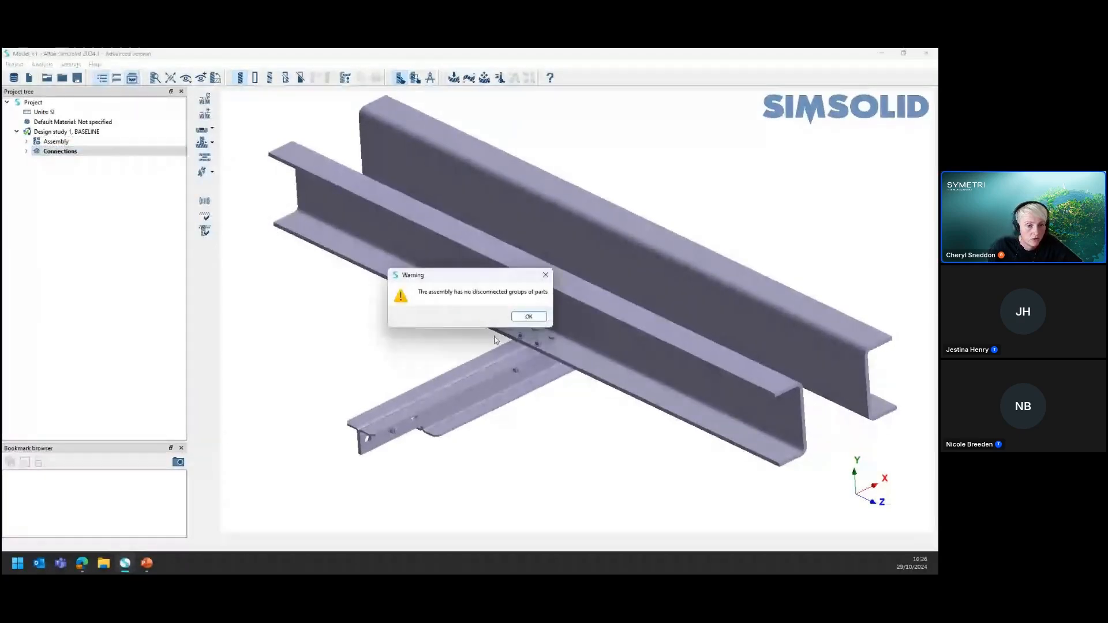
Move the disconnected-groups check message aside and dismiss it
drag(470, 276, 362, 277)
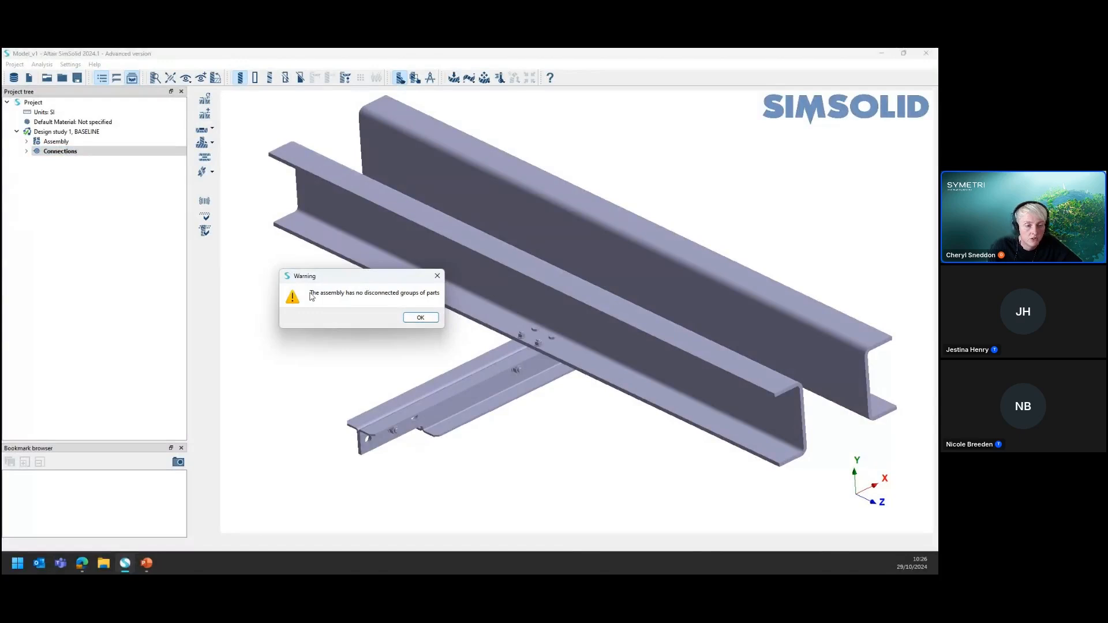
click(405, 319)
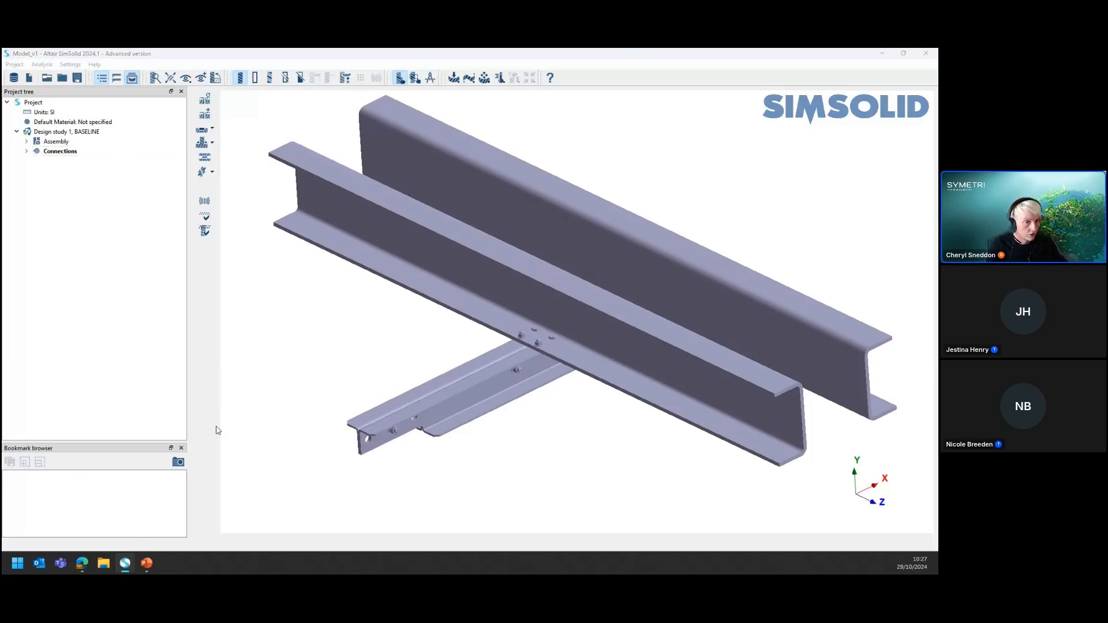
key(alt+Tab)
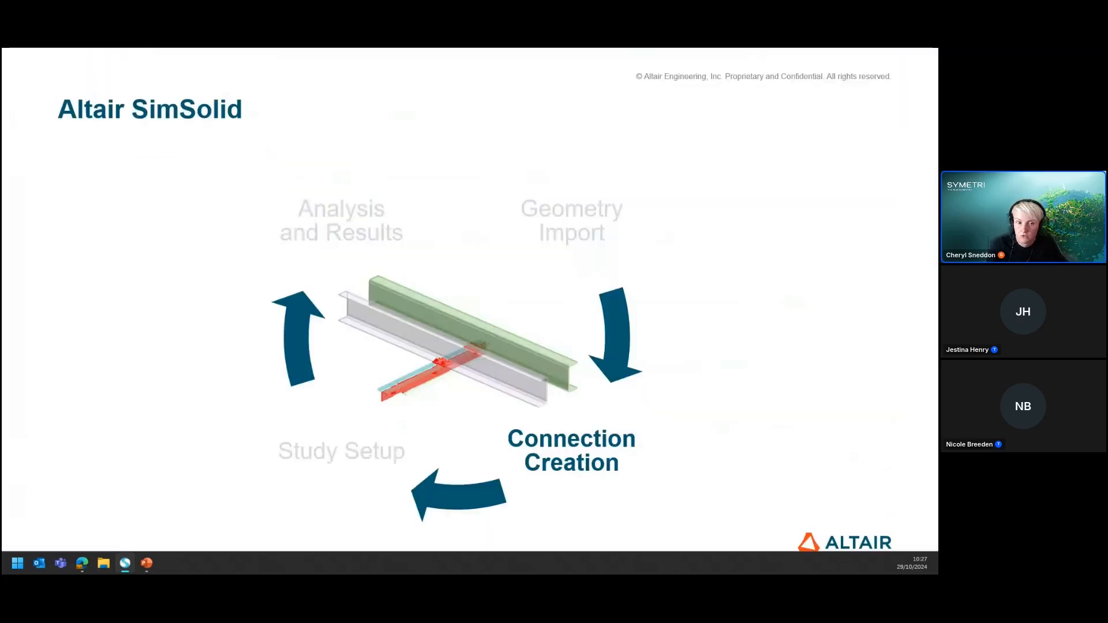
click(699, 381)
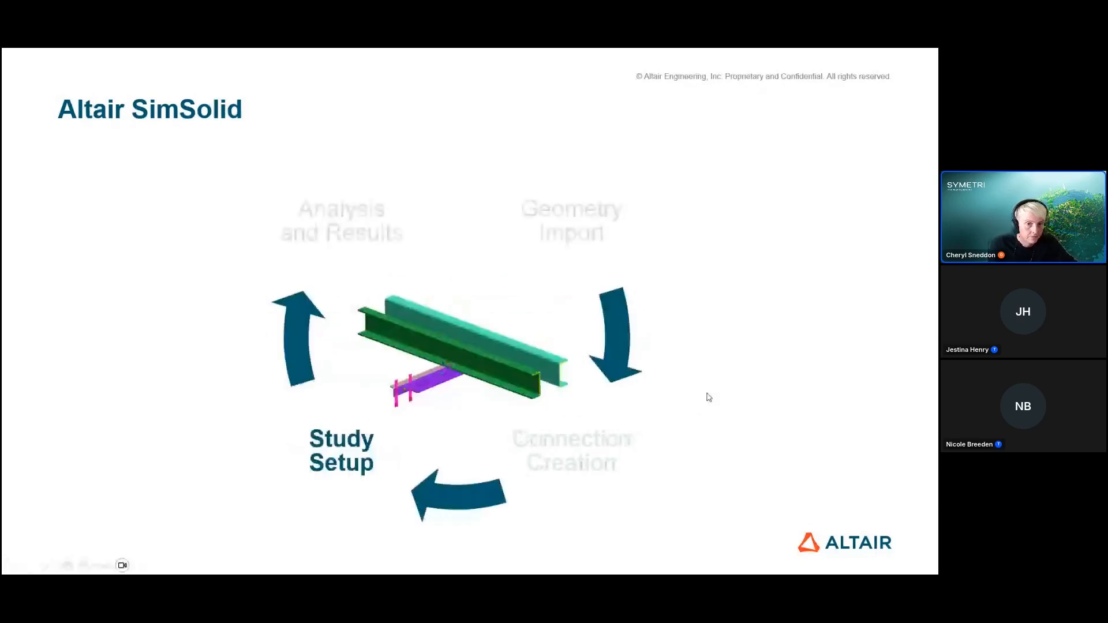
key(alt+Tab)
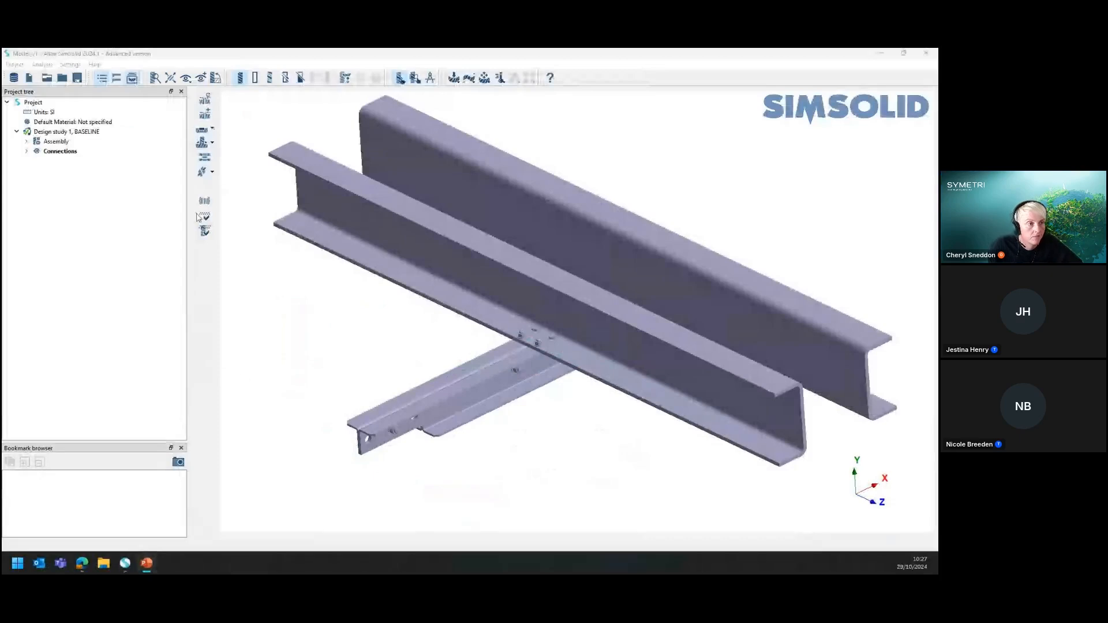
click(29, 153)
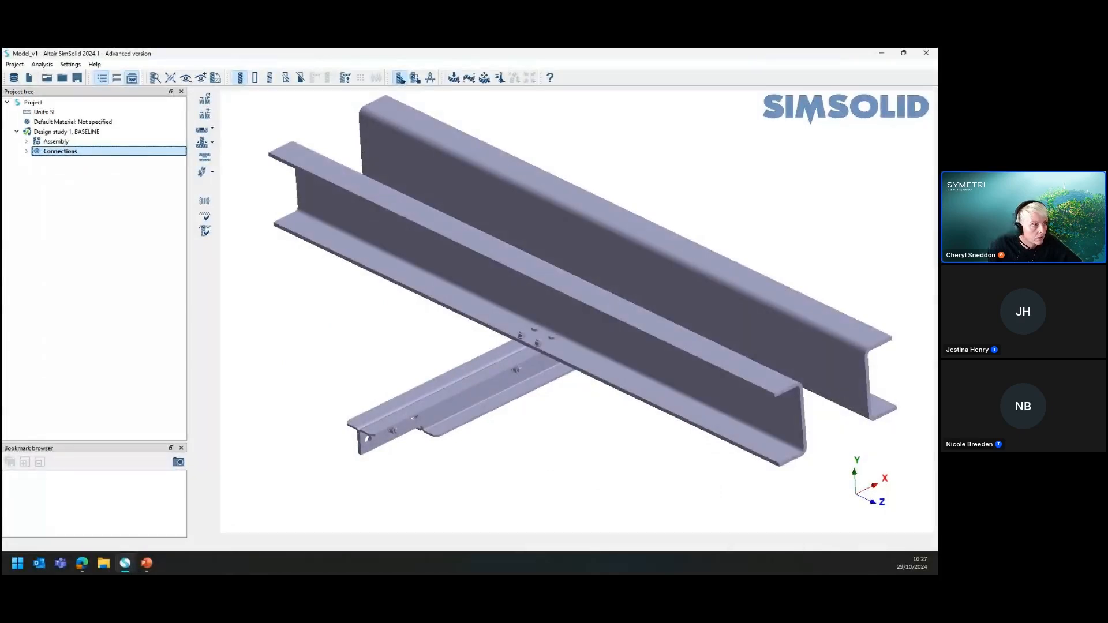
key(alt+Tab)
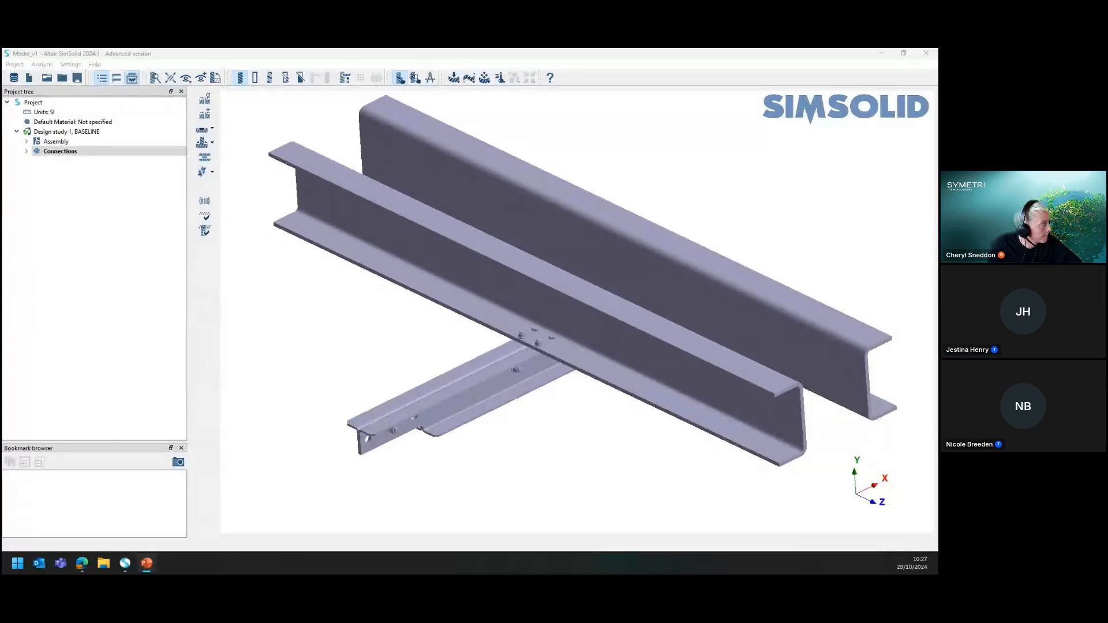
key(Right)
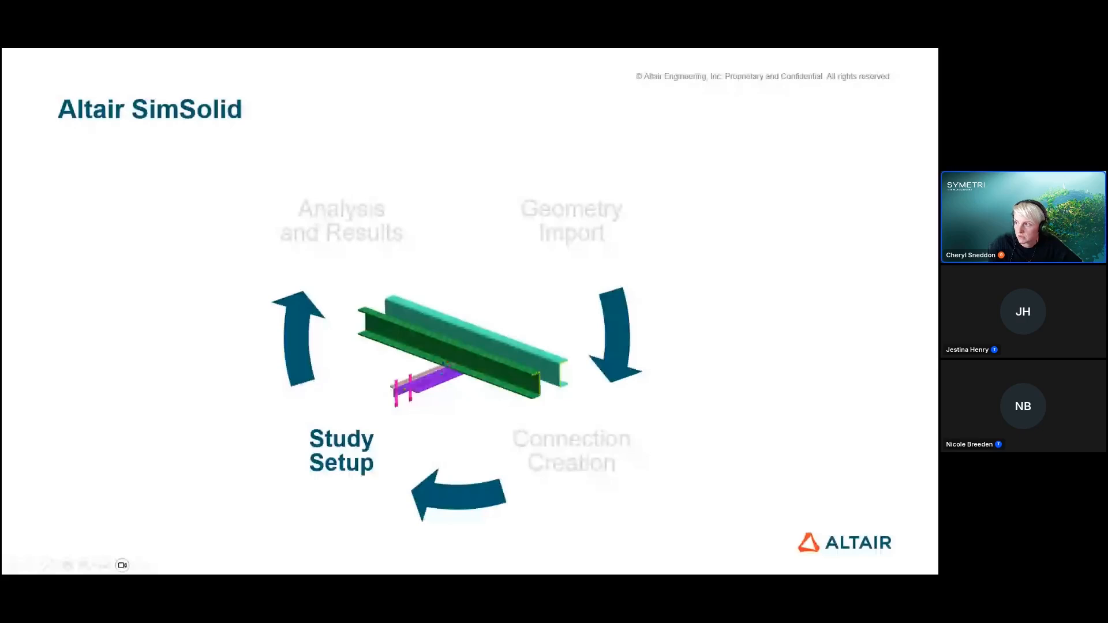
drag(938, 73, 2, 248)
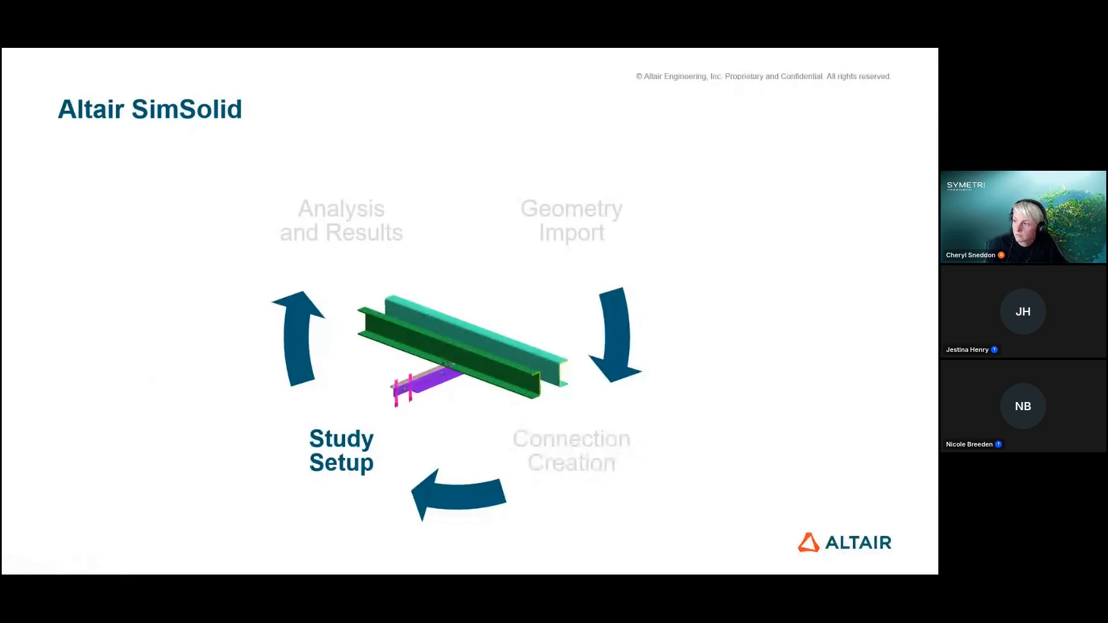
key(alt+Tab)
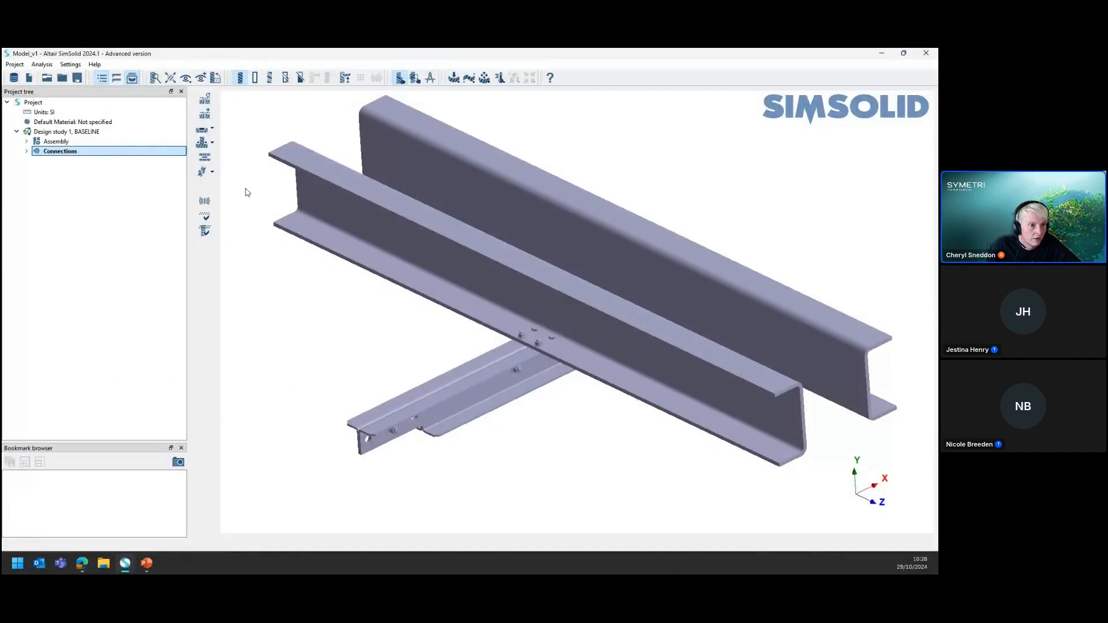
click(212, 143)
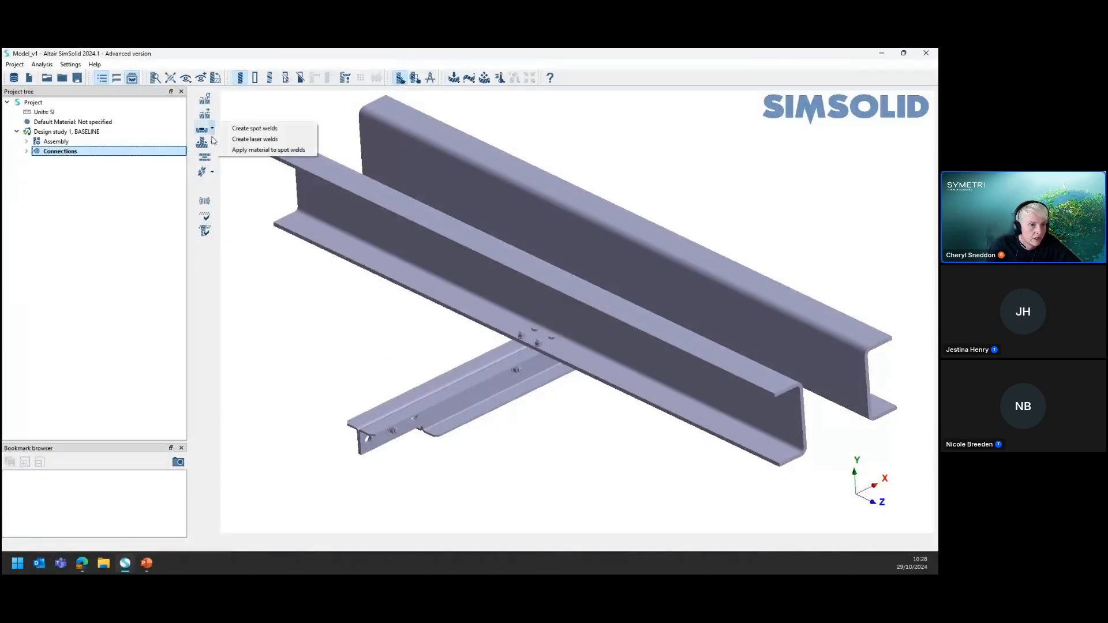
click(326, 372)
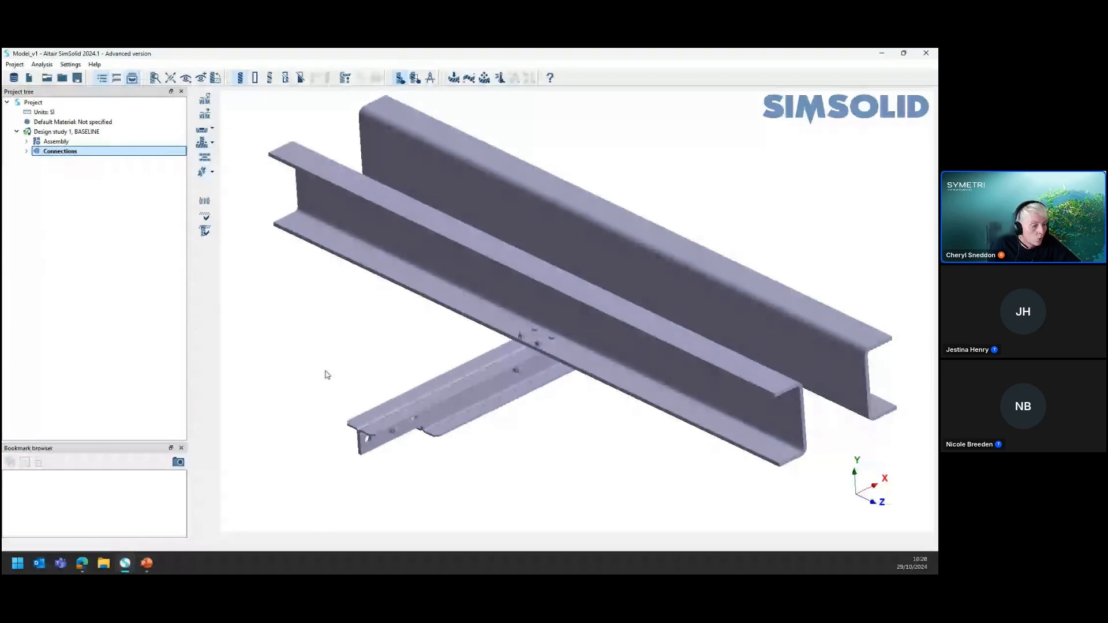
Add a structural linear analysis to Design study 1 and select it in the project tree
click(457, 81)
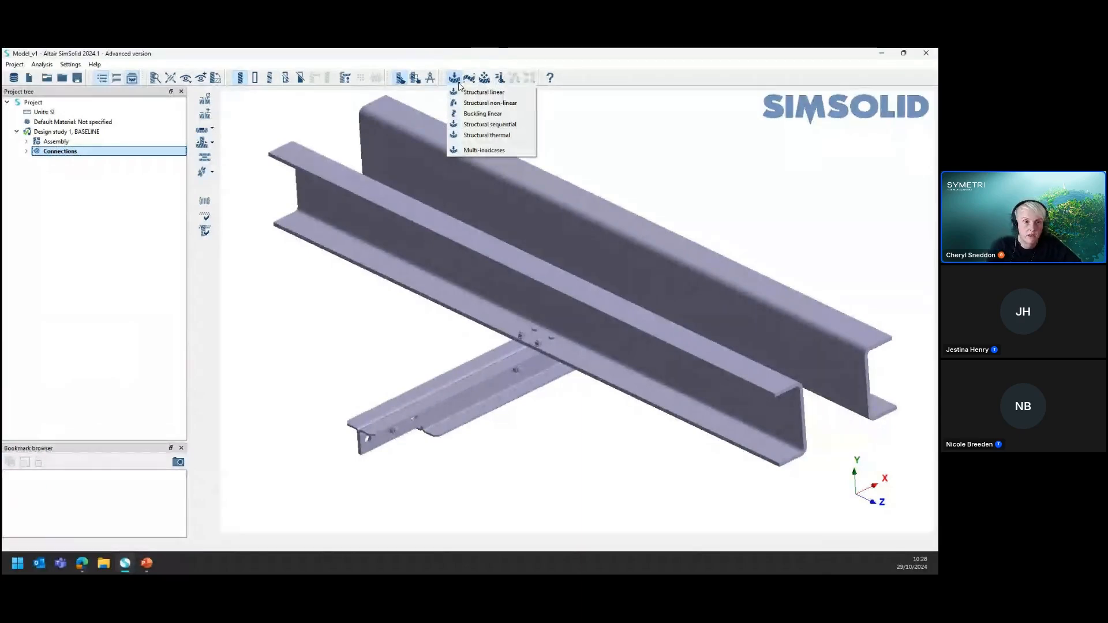
click(484, 93)
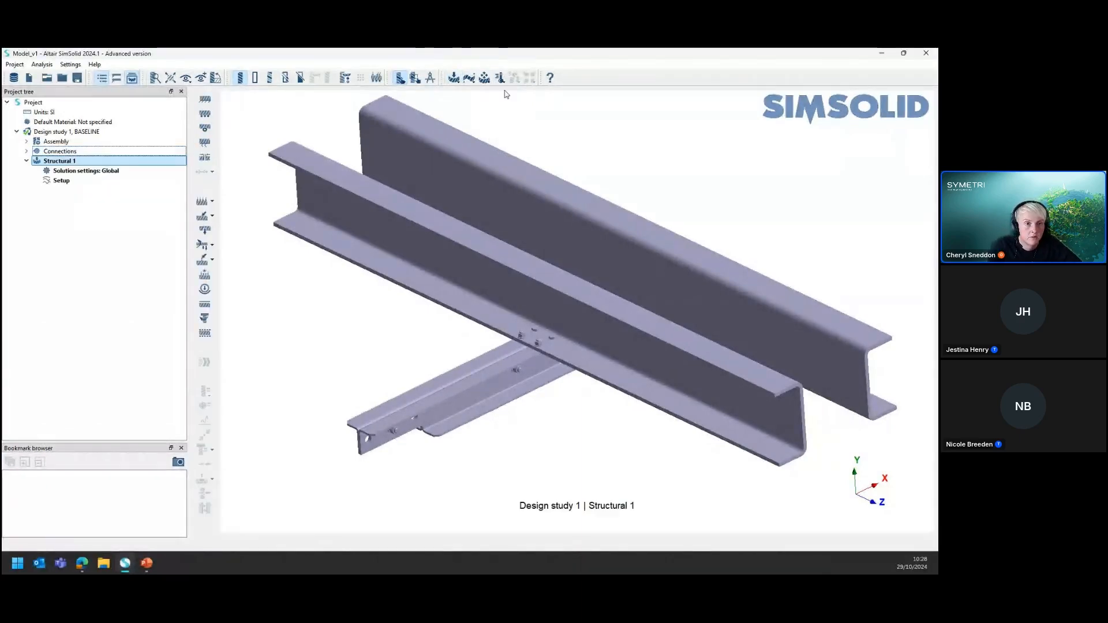
click(56, 165)
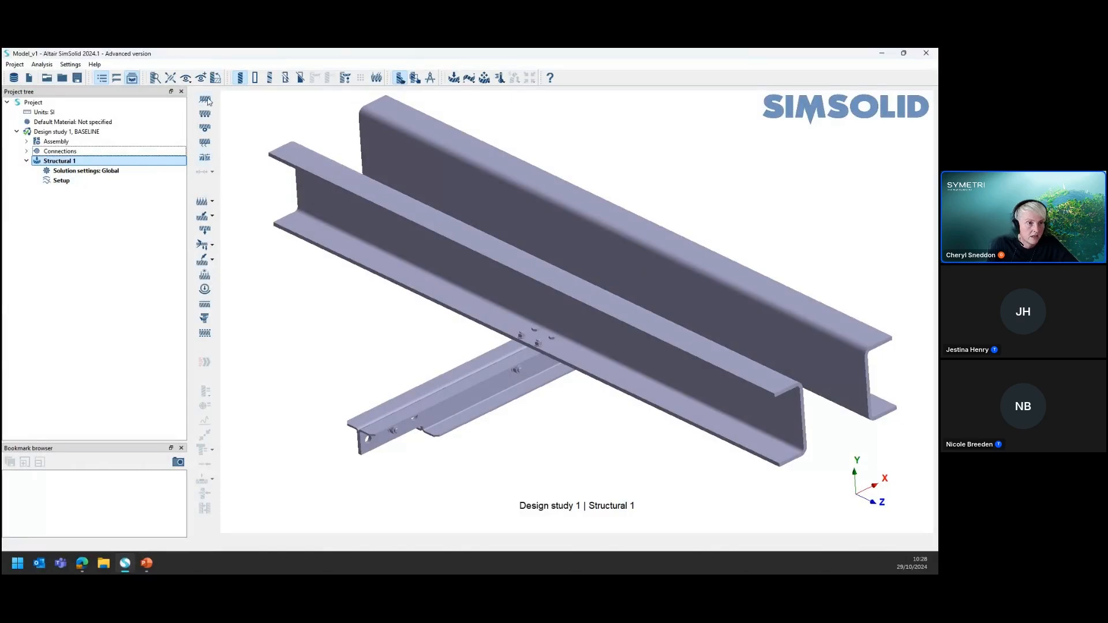
key(ctrl)
key(ctrl)
key(ctrl)
key(ctrl)
key(ctrl)
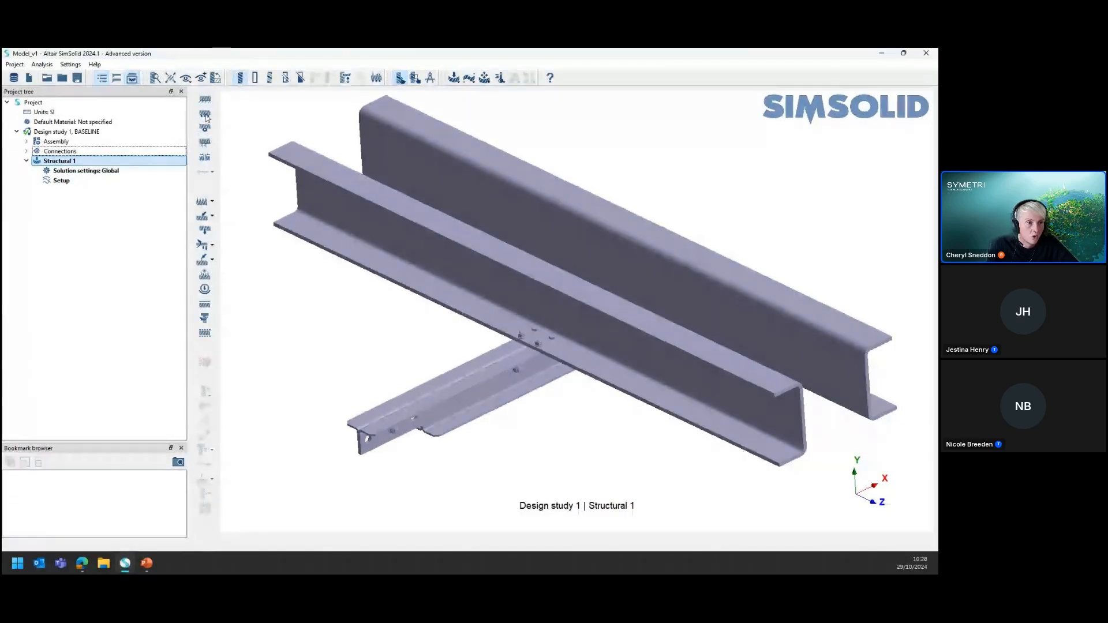
click(212, 206)
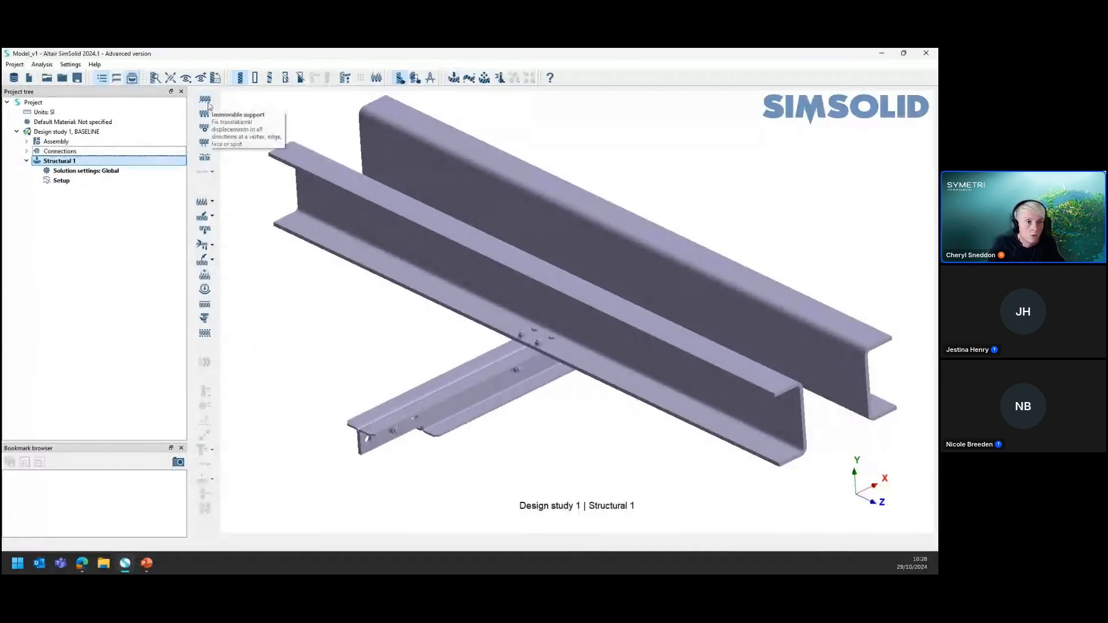
scroll(318, 299, up, 4)
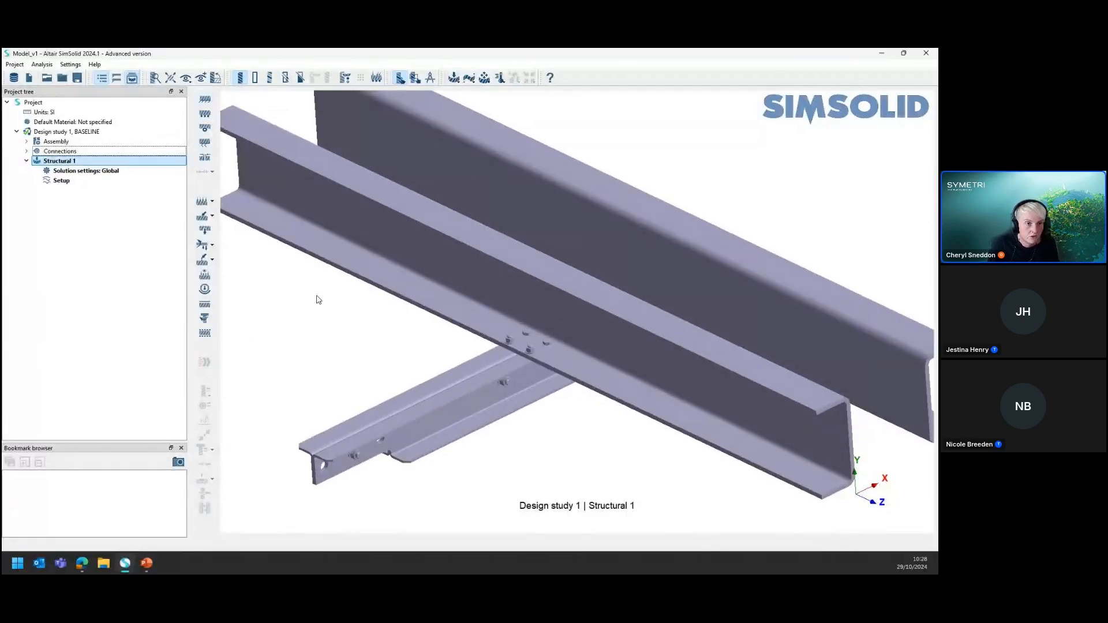
scroll(317, 296, down, 4)
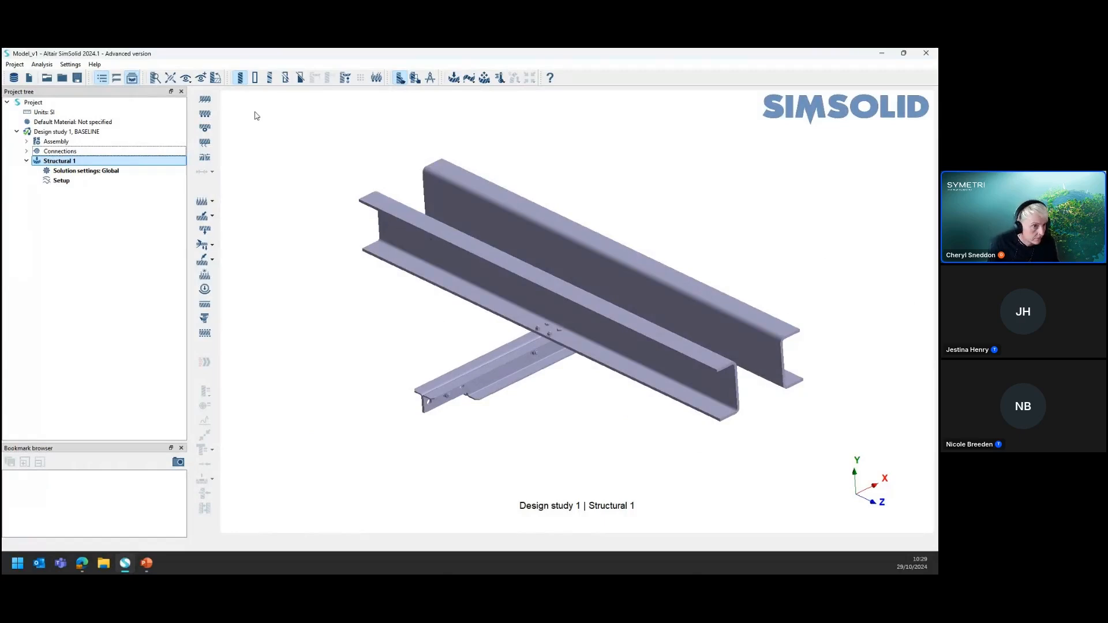
Start an immovable support applied to faces and pick the near end faces of both main beams
click(202, 202)
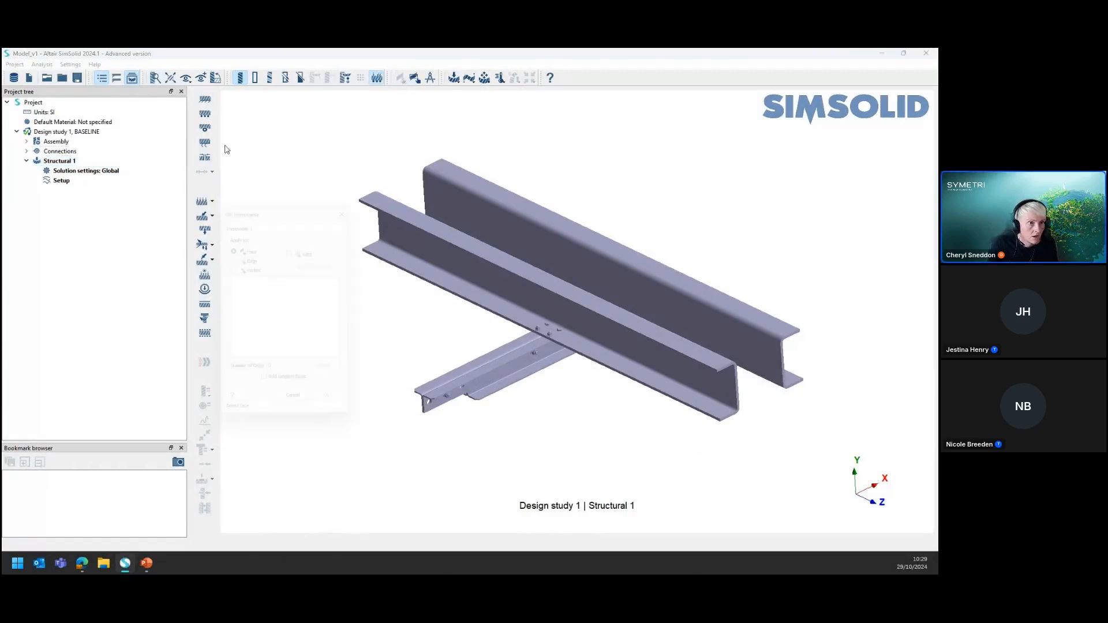
scroll(738, 393, down, 1)
scroll(739, 394, up, 6)
click(738, 394)
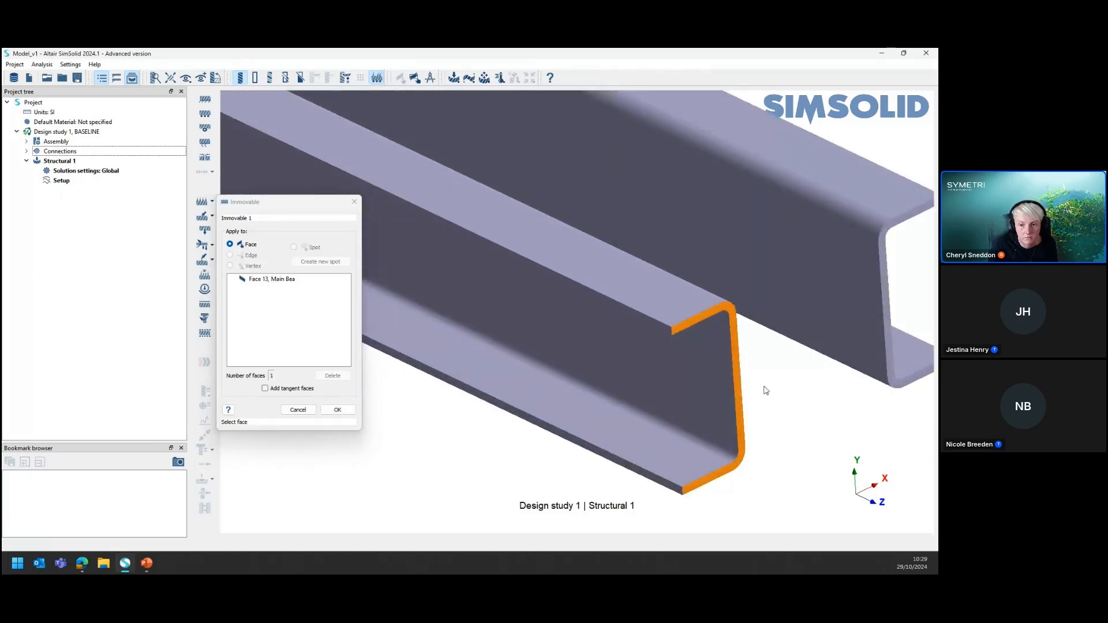
click(889, 328)
scroll(736, 362, down, 2)
scroll(735, 362, down, 5)
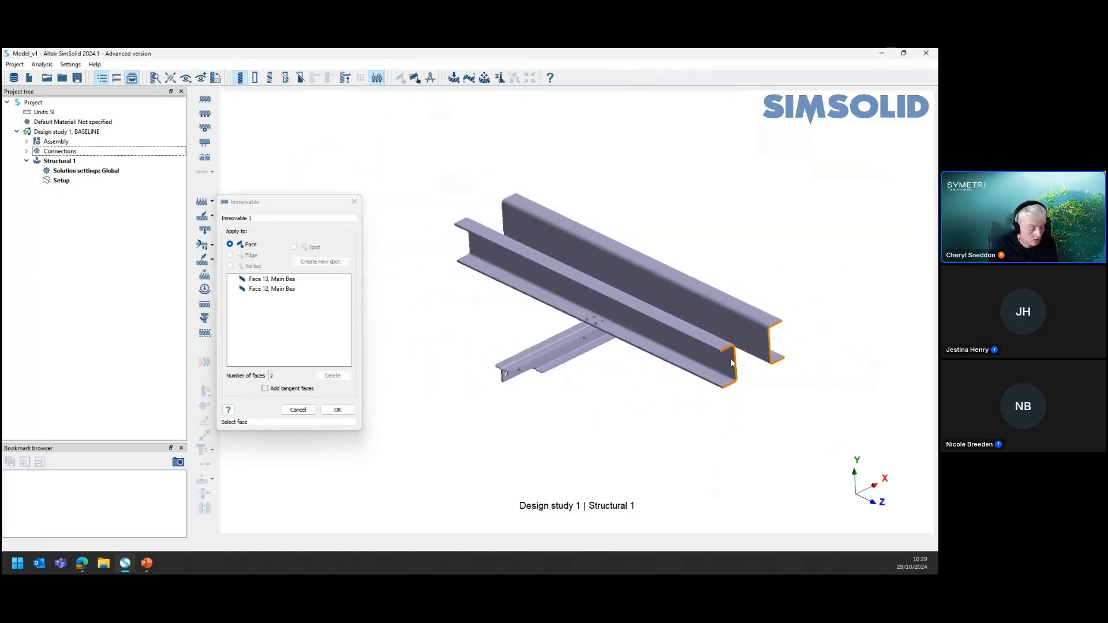
Add the opposite end faces of both main beams to the immovable support and apply it
drag(641, 375, 793, 403)
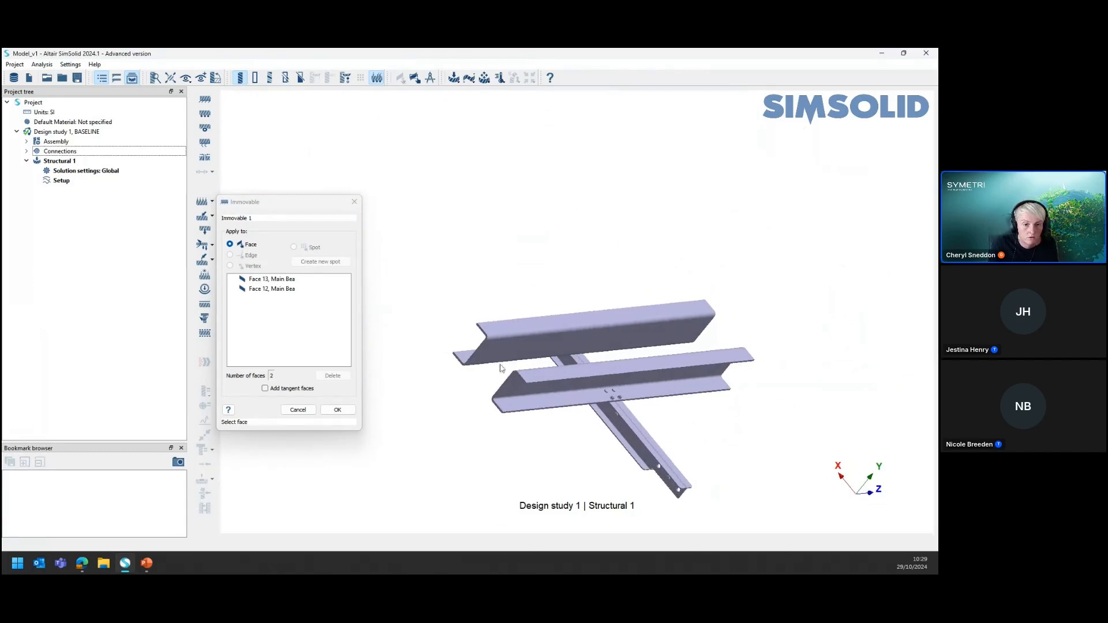
scroll(477, 350, up, 5)
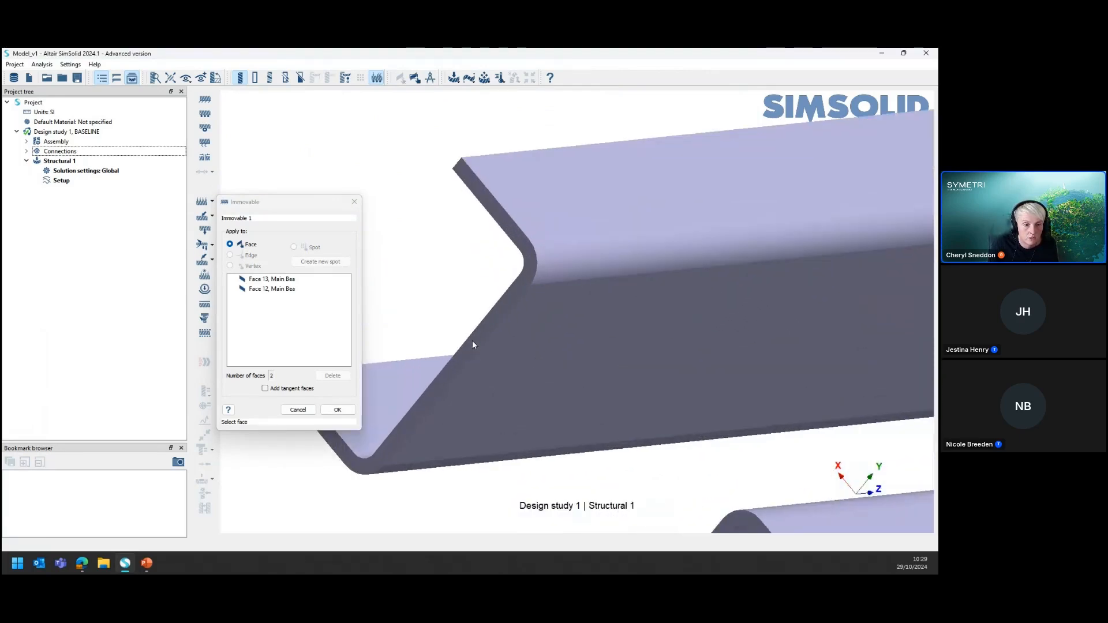
click(472, 341)
scroll(445, 245, down, 3)
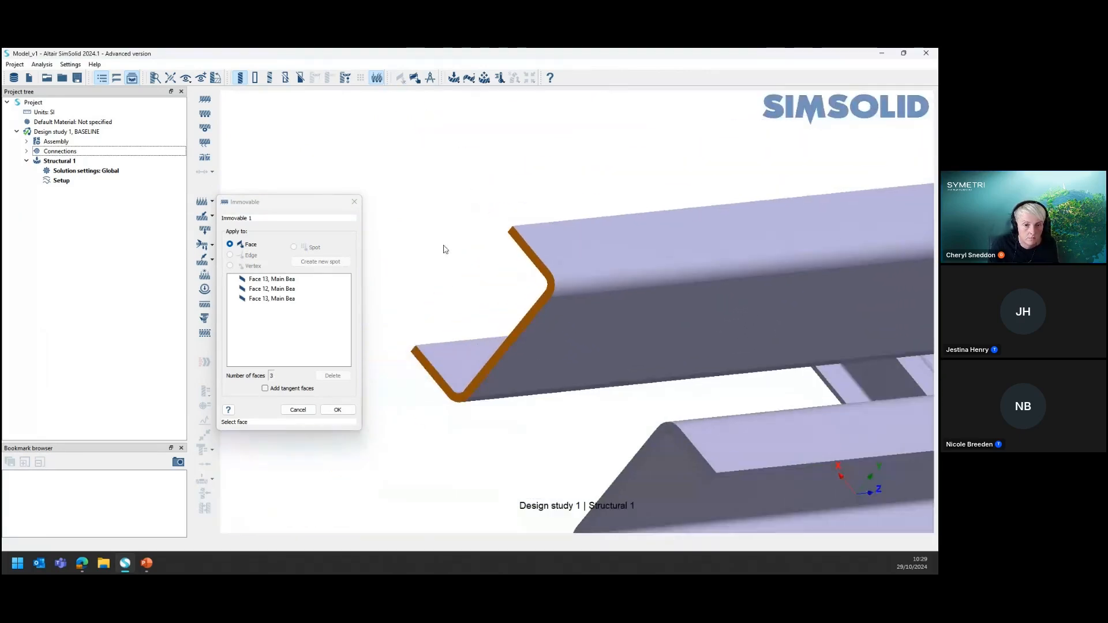
click(628, 475)
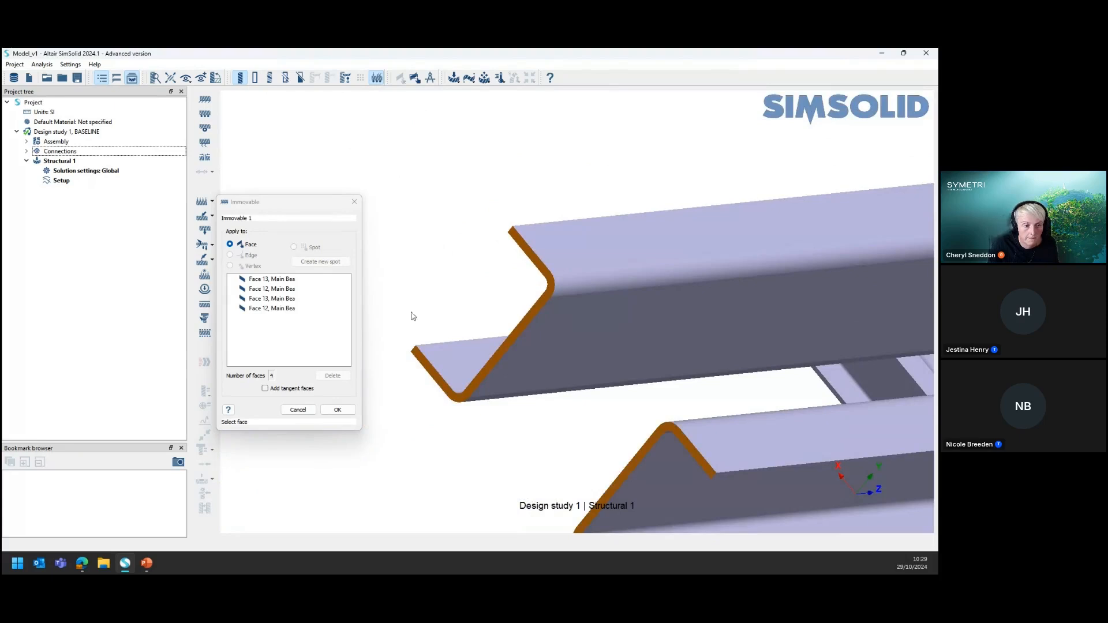
click(337, 409)
Inspect the immovable support markers on the end faces of both main beams
drag(378, 341, 397, 272)
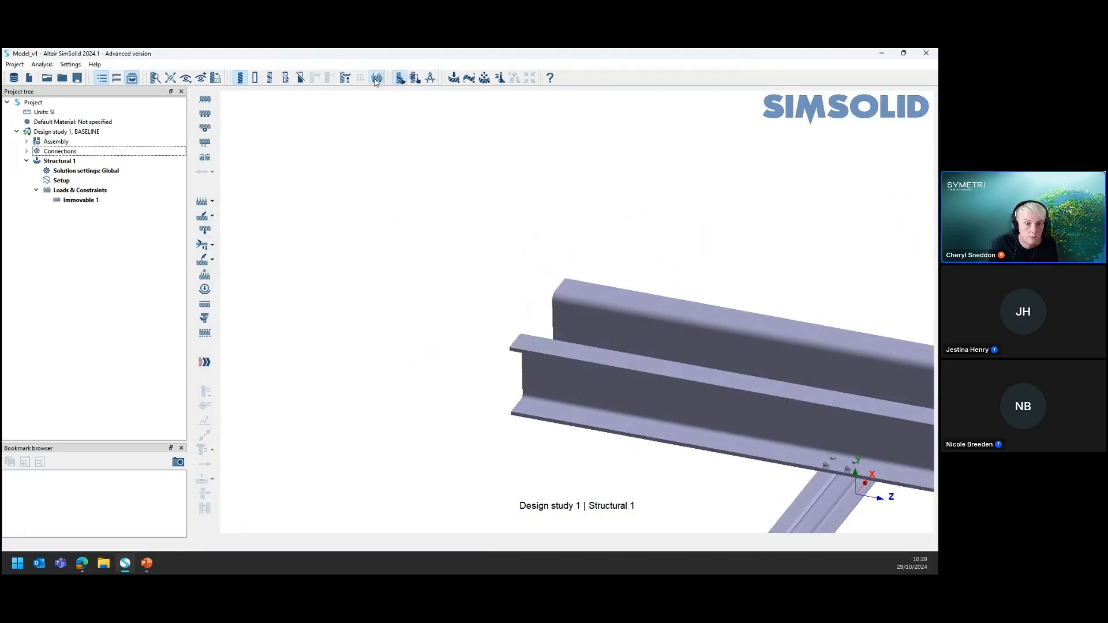
drag(692, 338, 747, 333)
scroll(563, 406, down, 2)
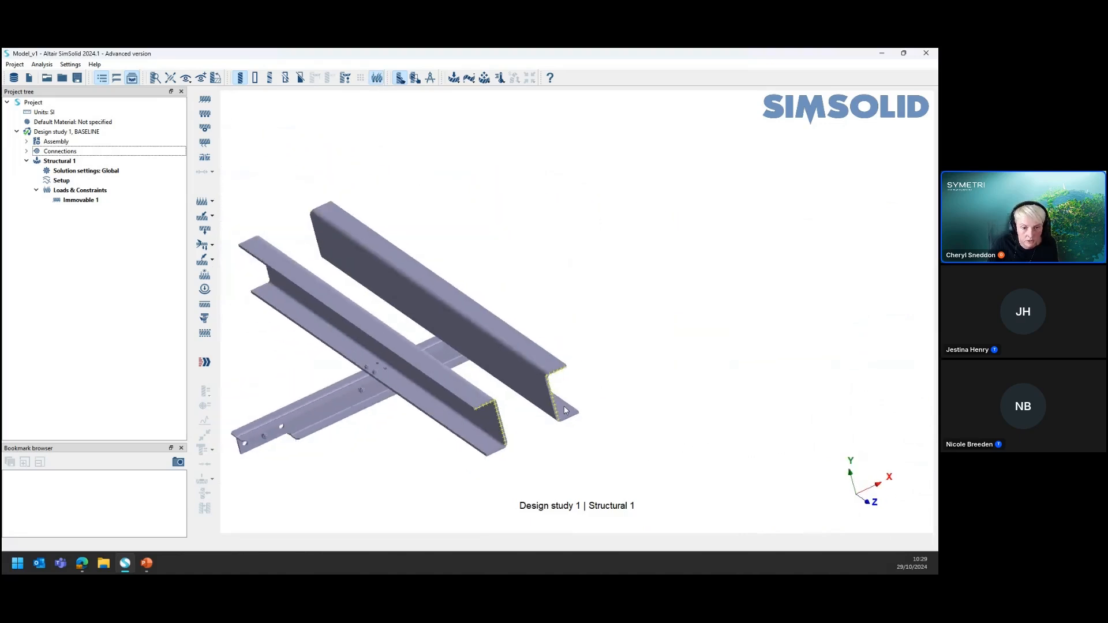
scroll(525, 406, up, 2)
scroll(524, 406, up, 2)
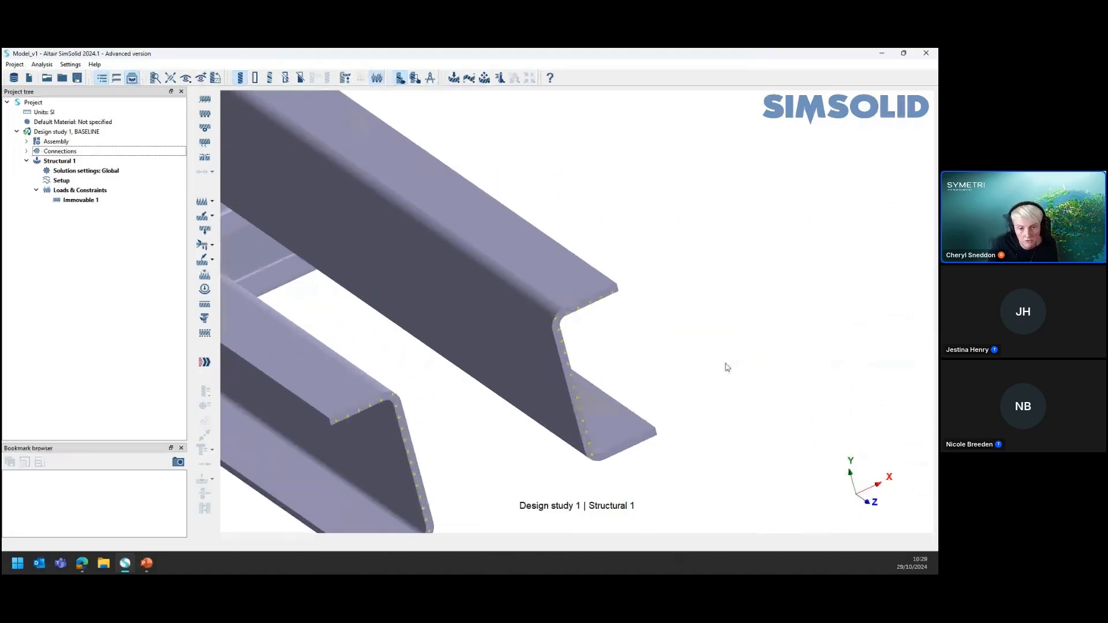
scroll(728, 367, down, 4)
right_drag(386, 284, 478, 291)
drag(523, 361, 591, 332)
scroll(447, 391, down, 2)
scroll(449, 380, up, 4)
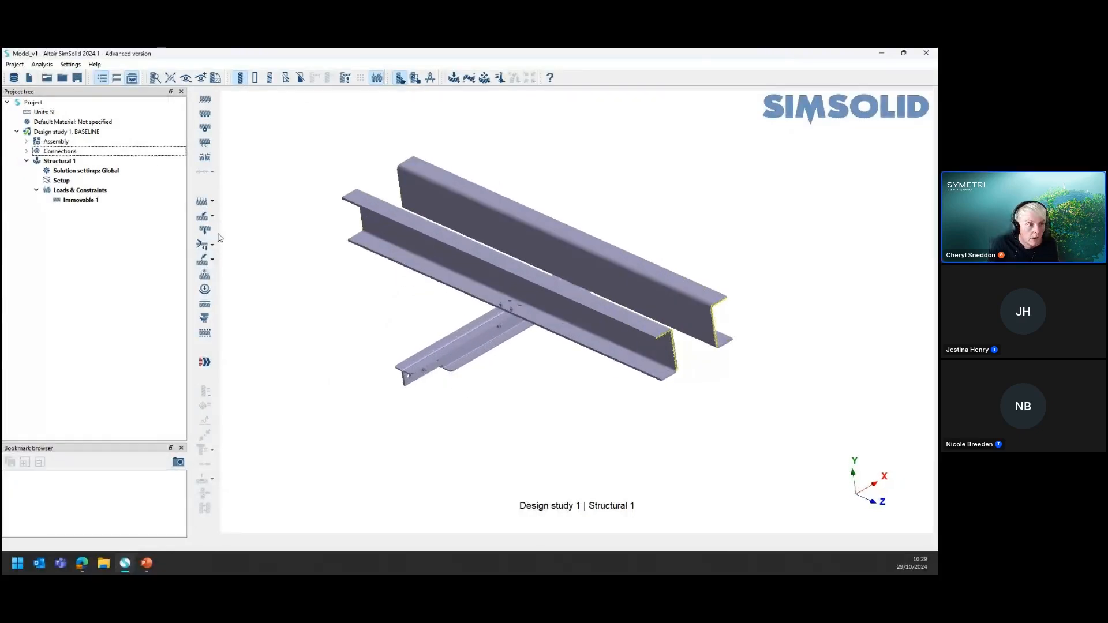
Highlight Immovable 1 on the model and view the commands available for editing the constraint
click(91, 203)
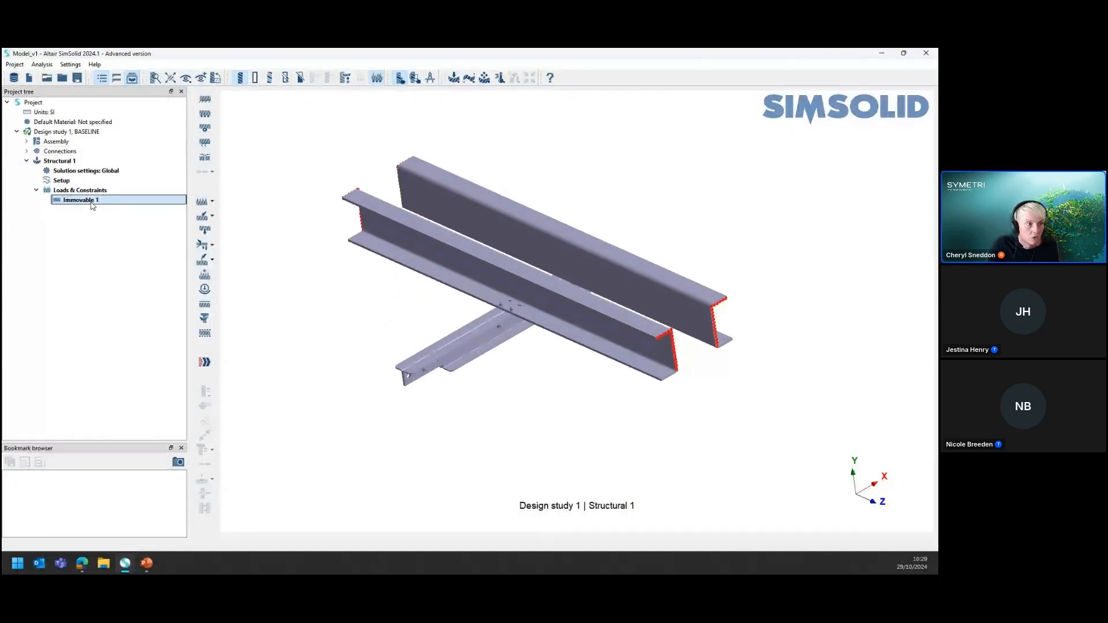
right_click(92, 203)
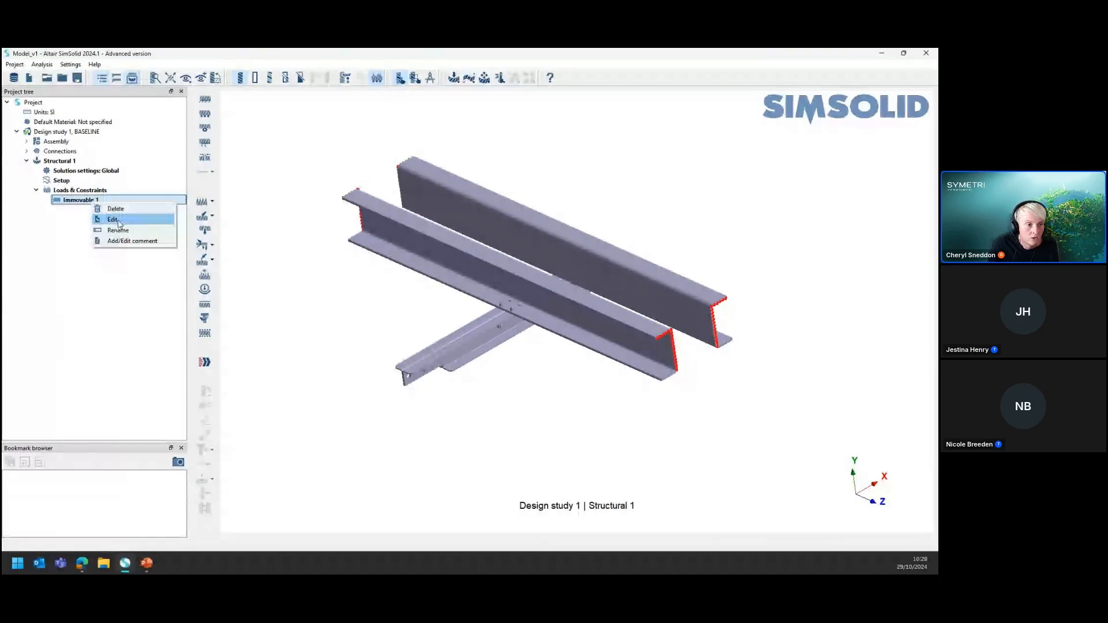
click(101, 333)
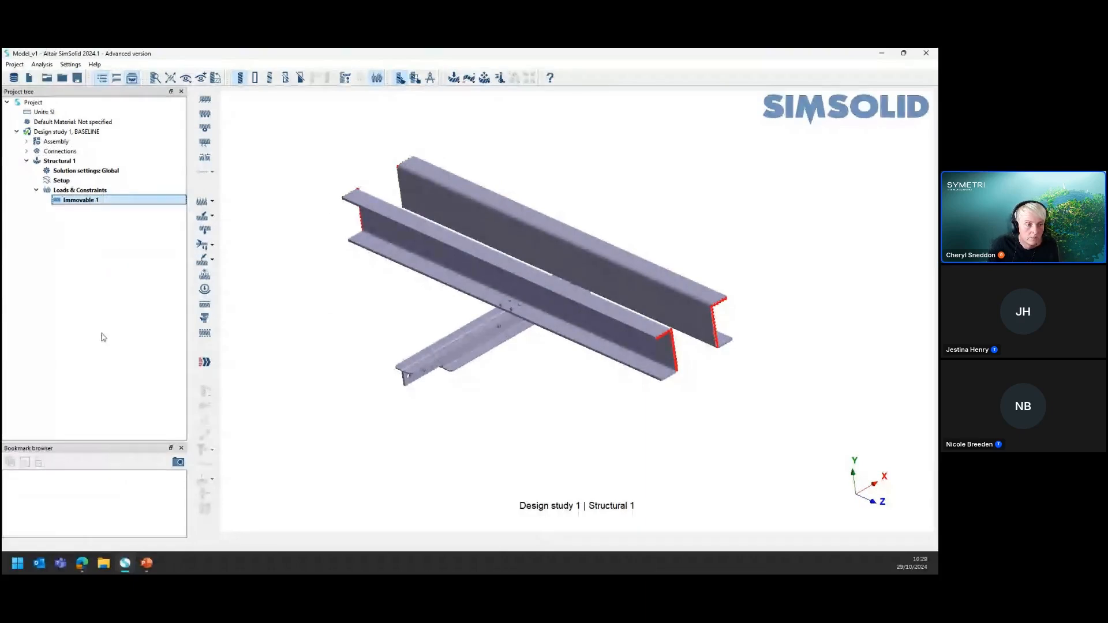
click(305, 345)
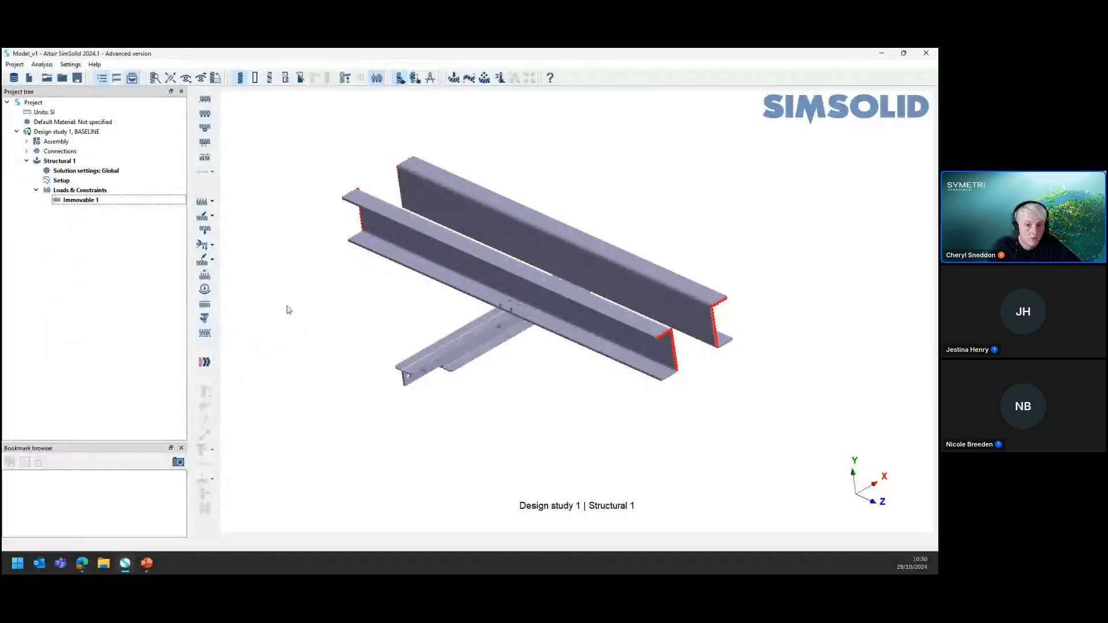
scroll(415, 387, up, 5)
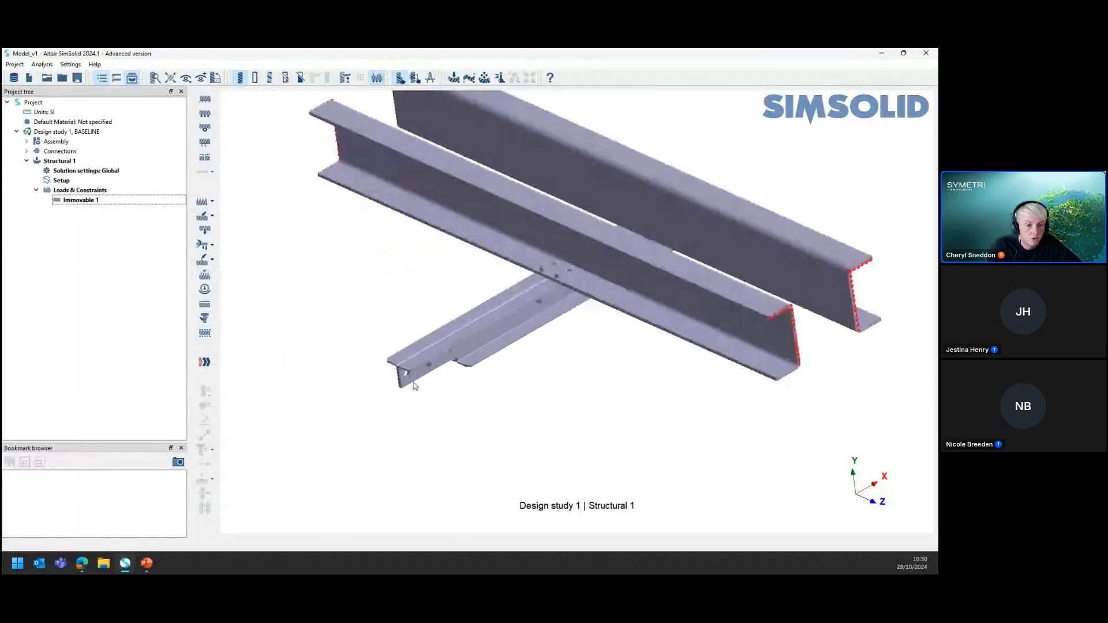
Start a force/displacement load applied to faces and pick the inner faces of both empty holes near the free end of the paired secondary beams
scroll(416, 387, up, 2)
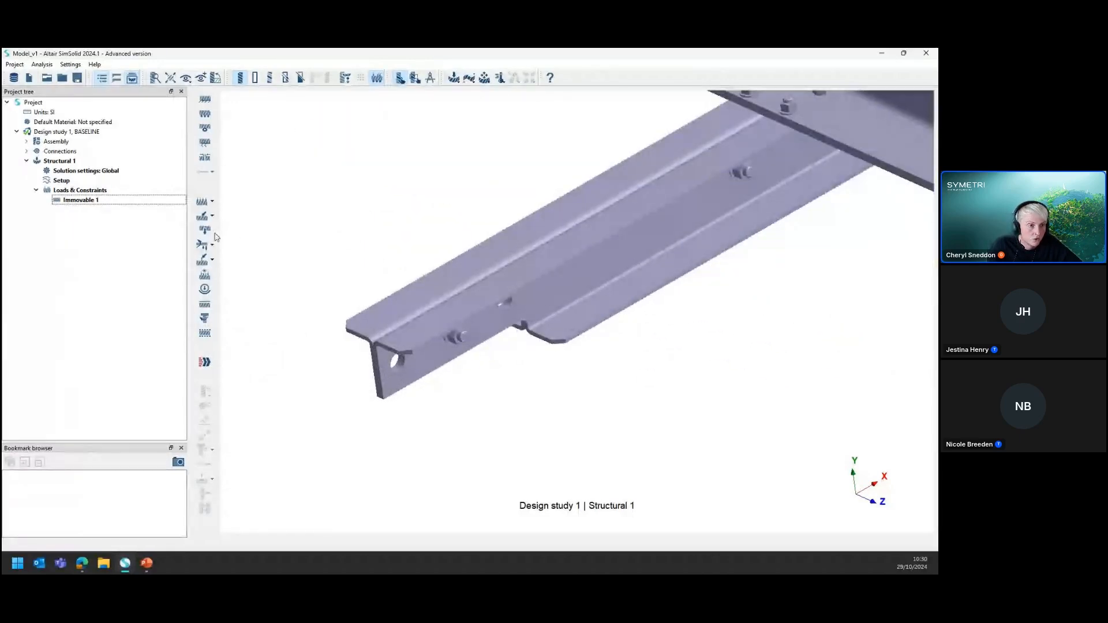
click(211, 216)
click(258, 216)
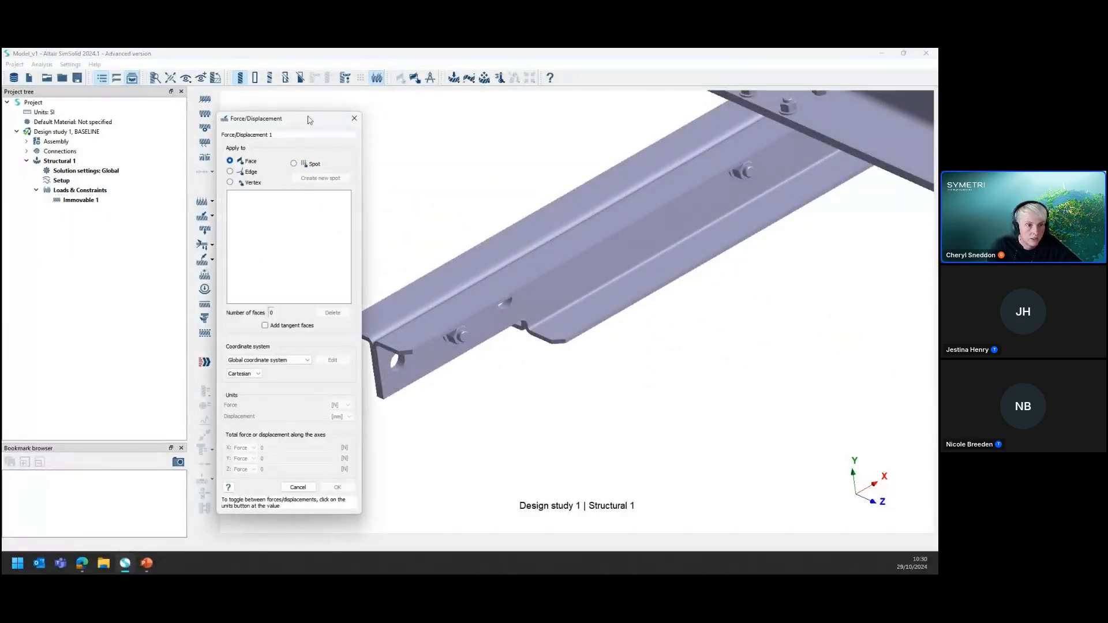
drag(281, 125, 257, 105)
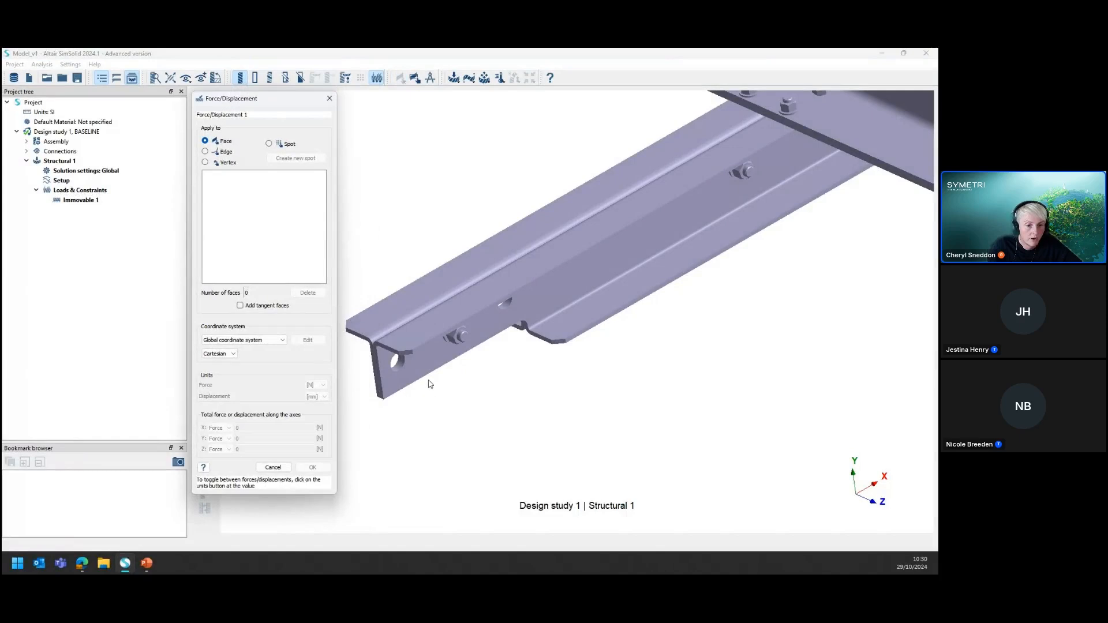
scroll(404, 375, up, 4)
click(415, 353)
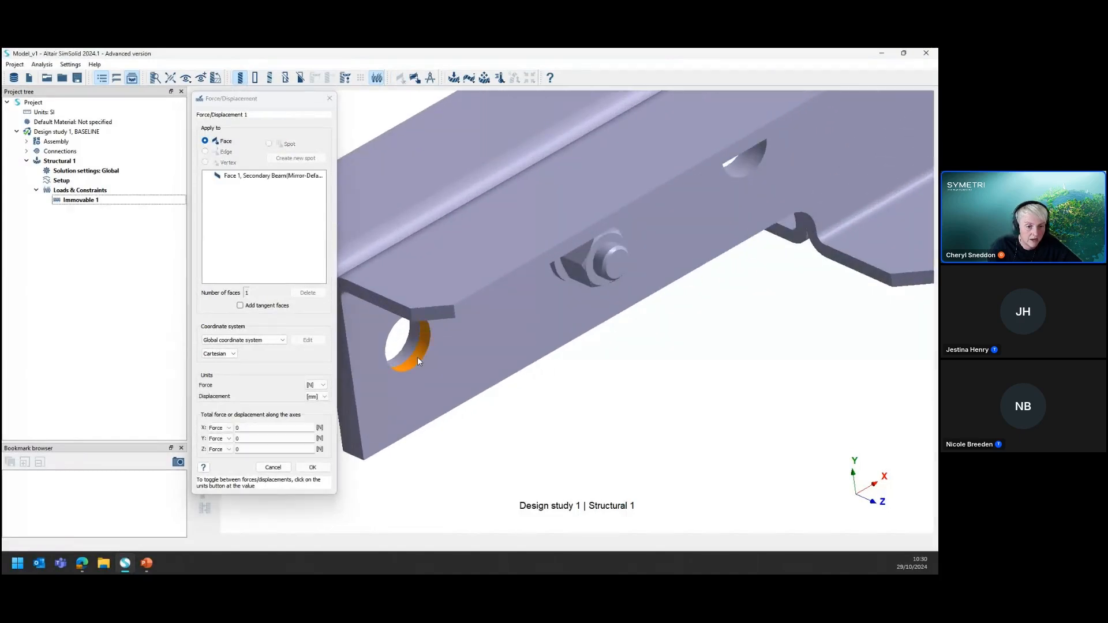
click(409, 347)
click(746, 163)
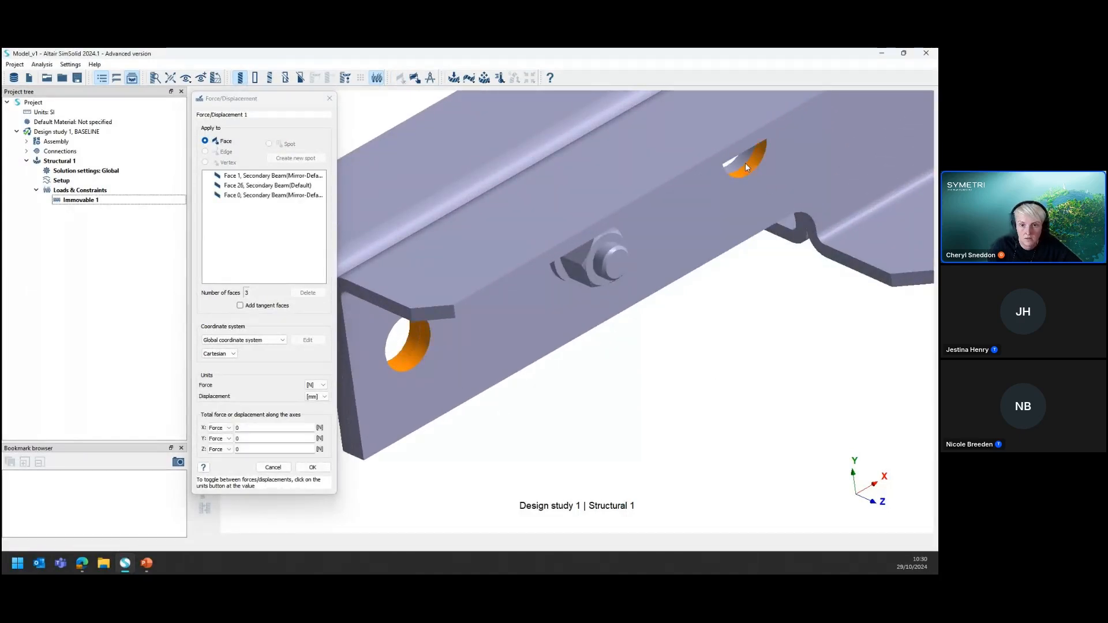
click(743, 161)
Set the total force along Y to -1500 N in the global coordinate system and apply the load
scroll(416, 437, down, 10)
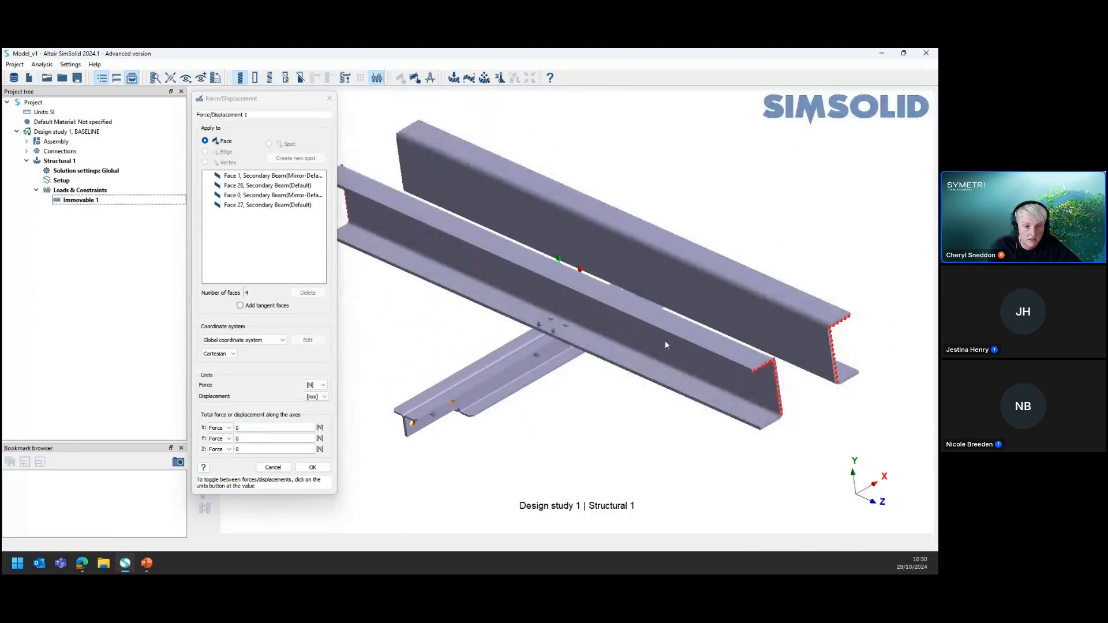
double_click(253, 441)
text(-1500)
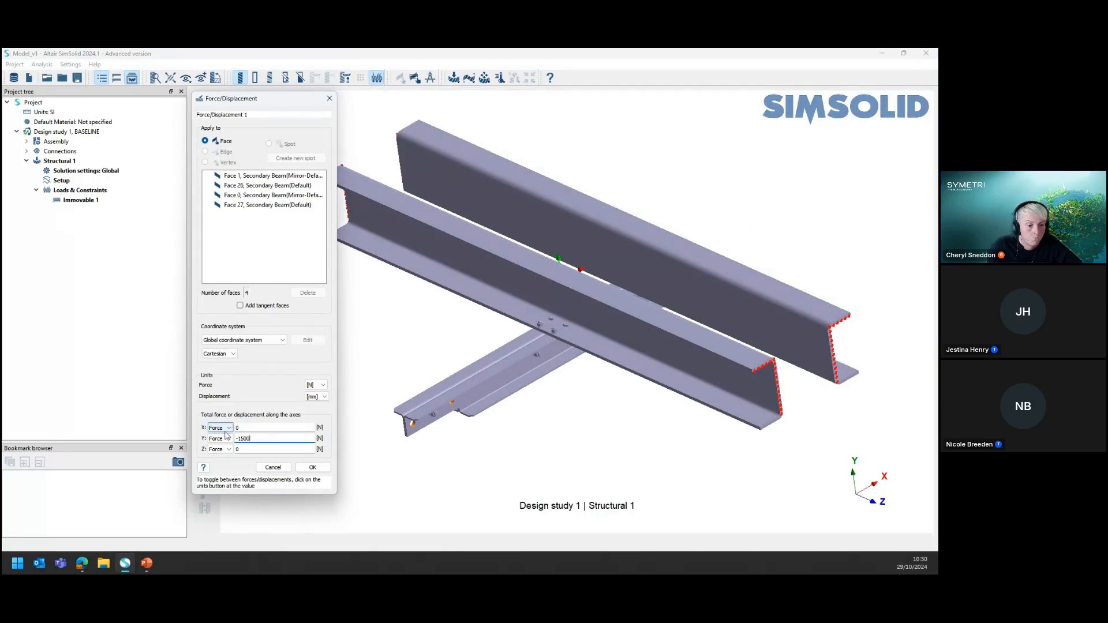
key(ctrl)
key(ctrl)
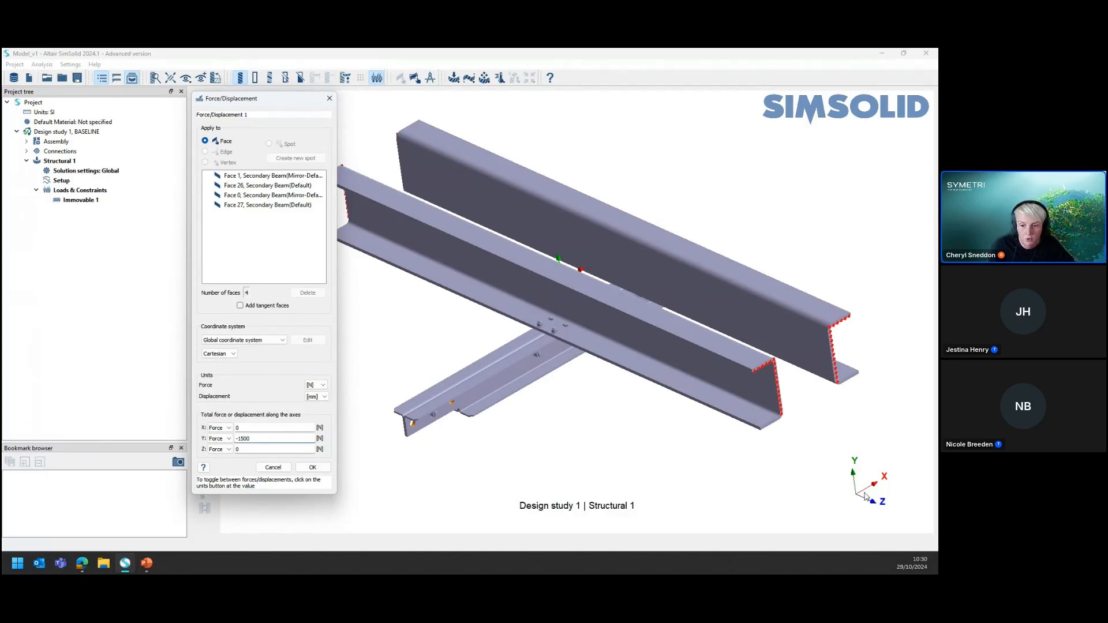
key(ctrl)
key(ctrl)
key(ctrl)
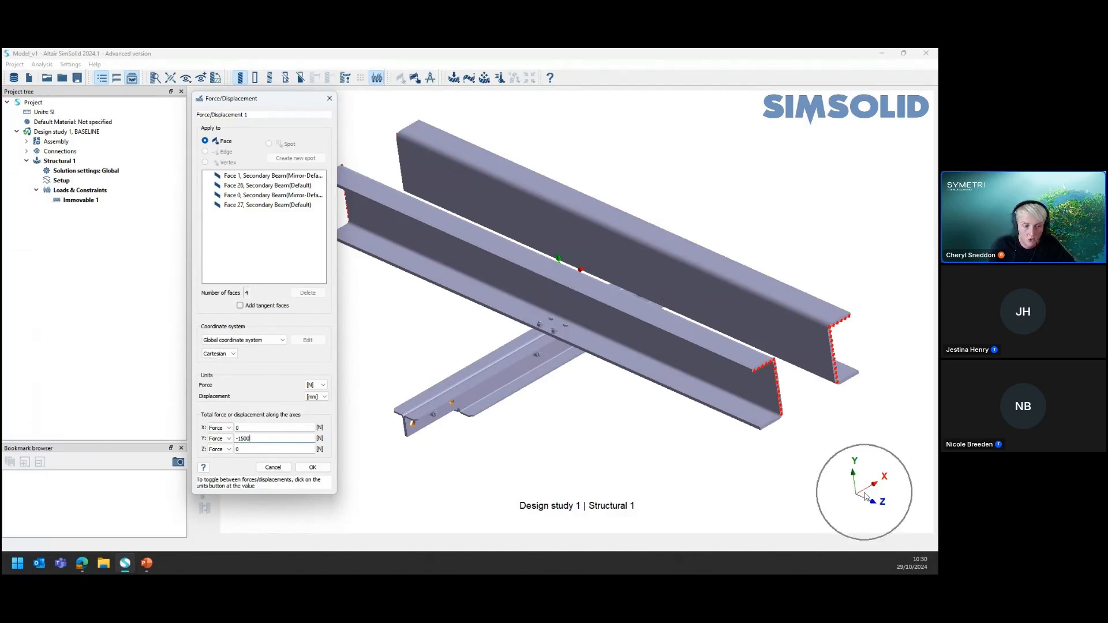
key(ctrl)
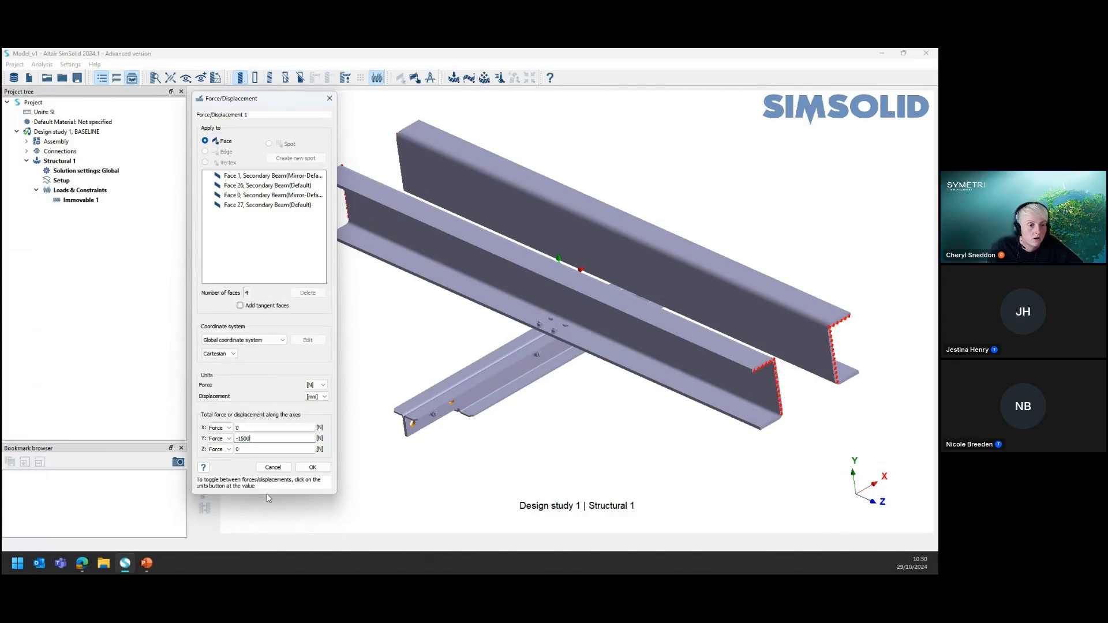
click(324, 469)
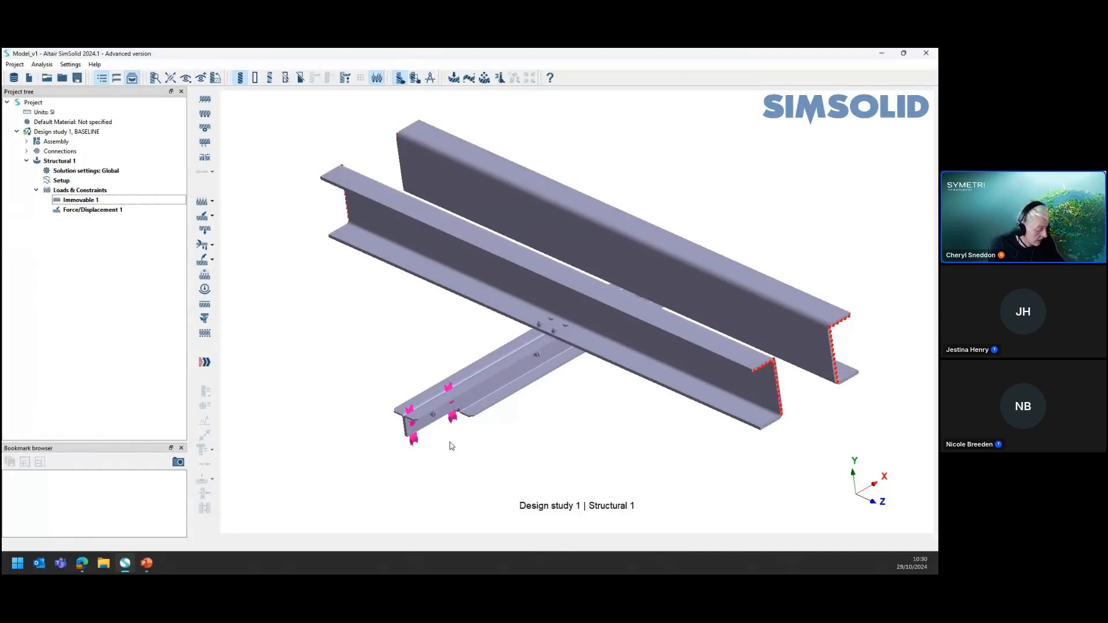
Examine the force arrows at the secondary beam's holes together with the immovable supports on the main beam ends
middle_drag(449, 445, 739, 459)
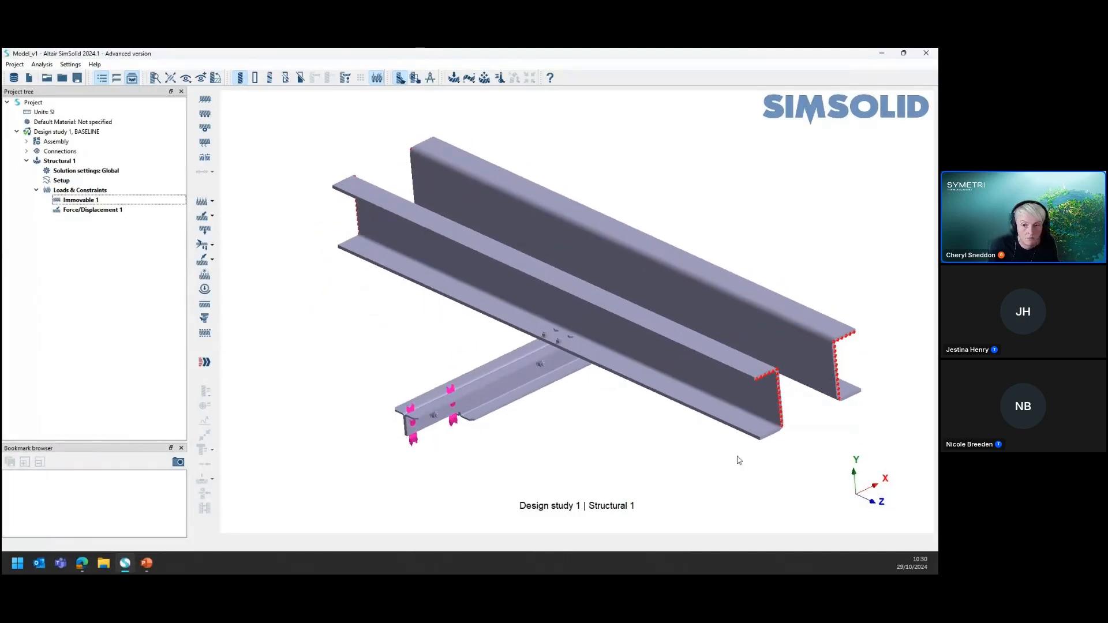
click(75, 205)
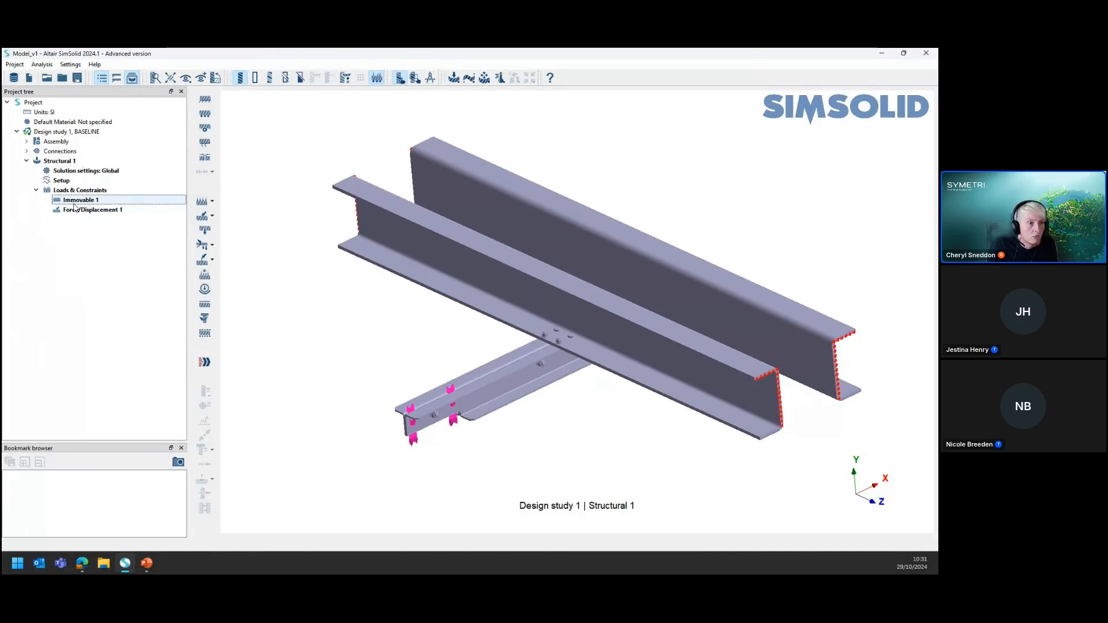
click(76, 212)
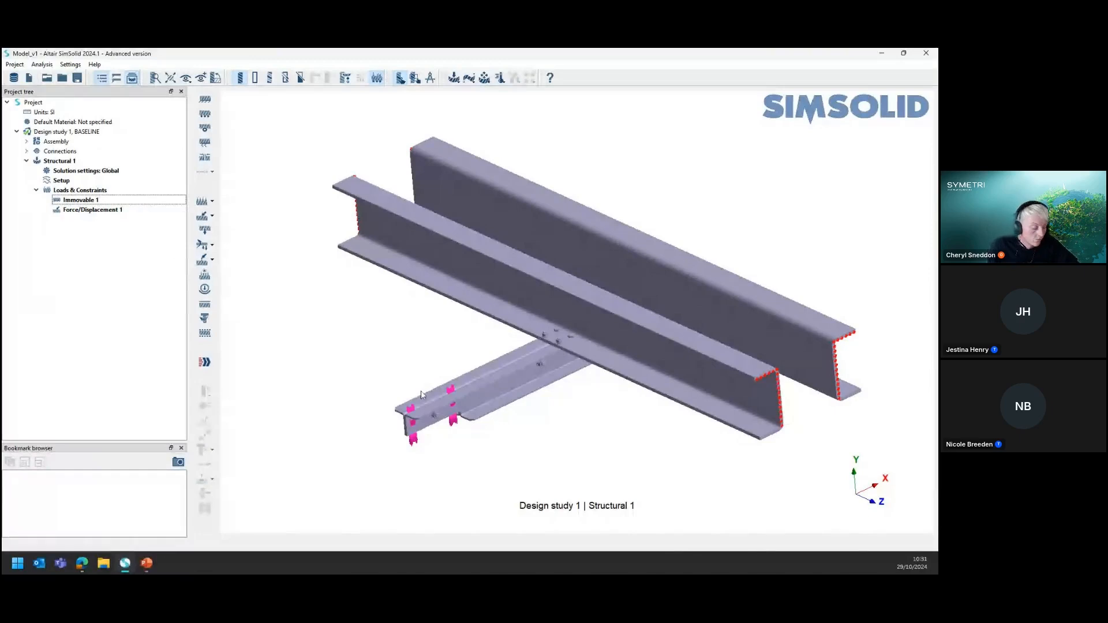
scroll(465, 398, down, 2)
scroll(464, 399, up, 2)
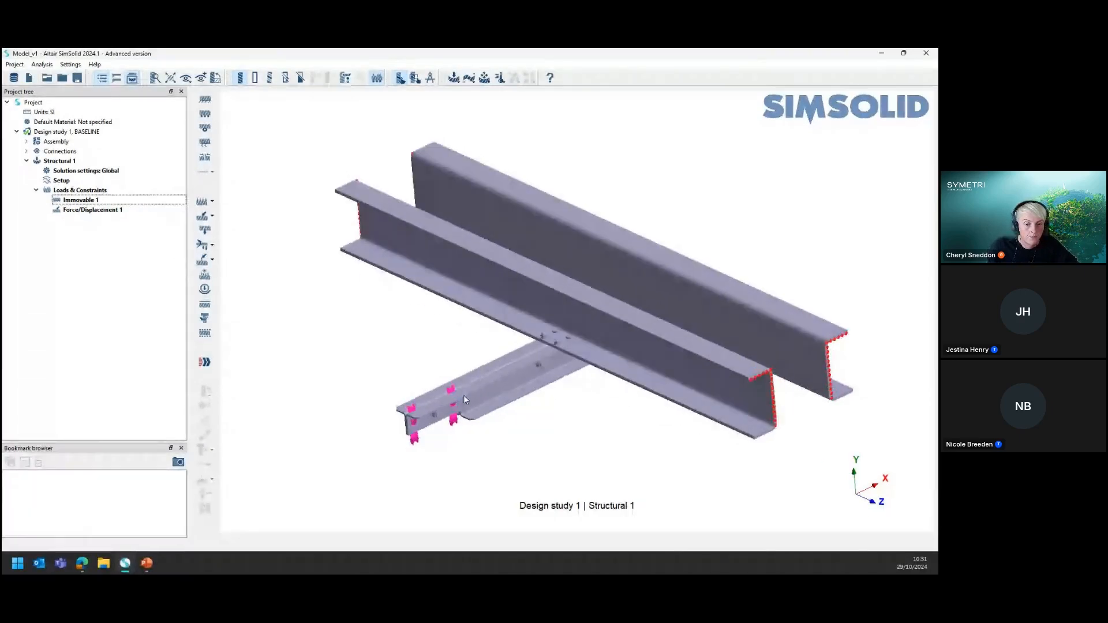
scroll(464, 396, up, 2)
scroll(574, 389, down, 1)
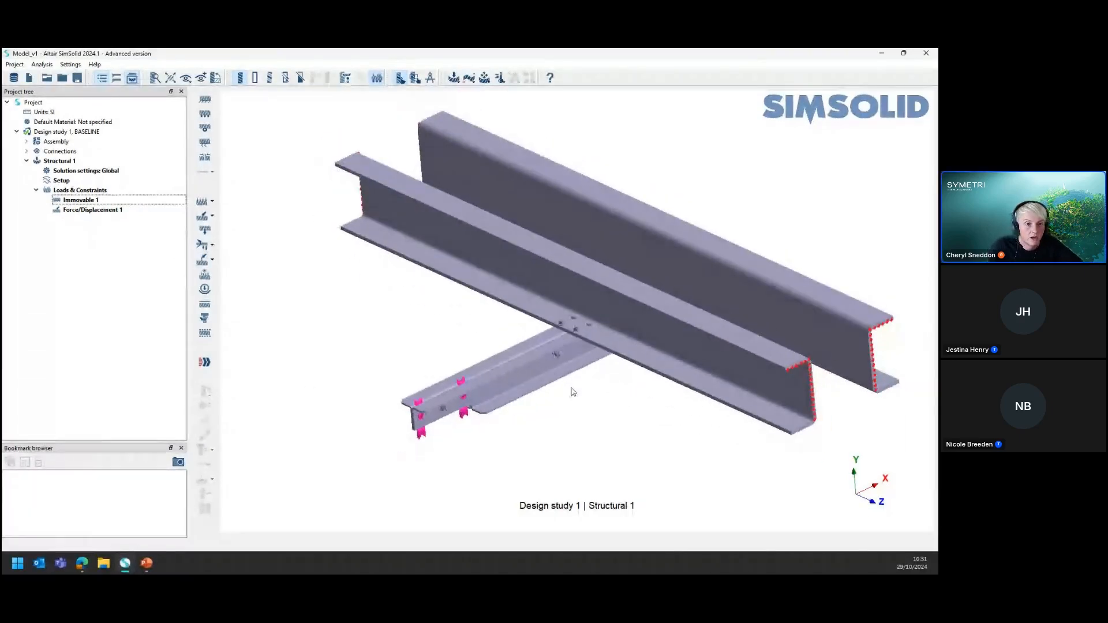
scroll(511, 402, down, 1)
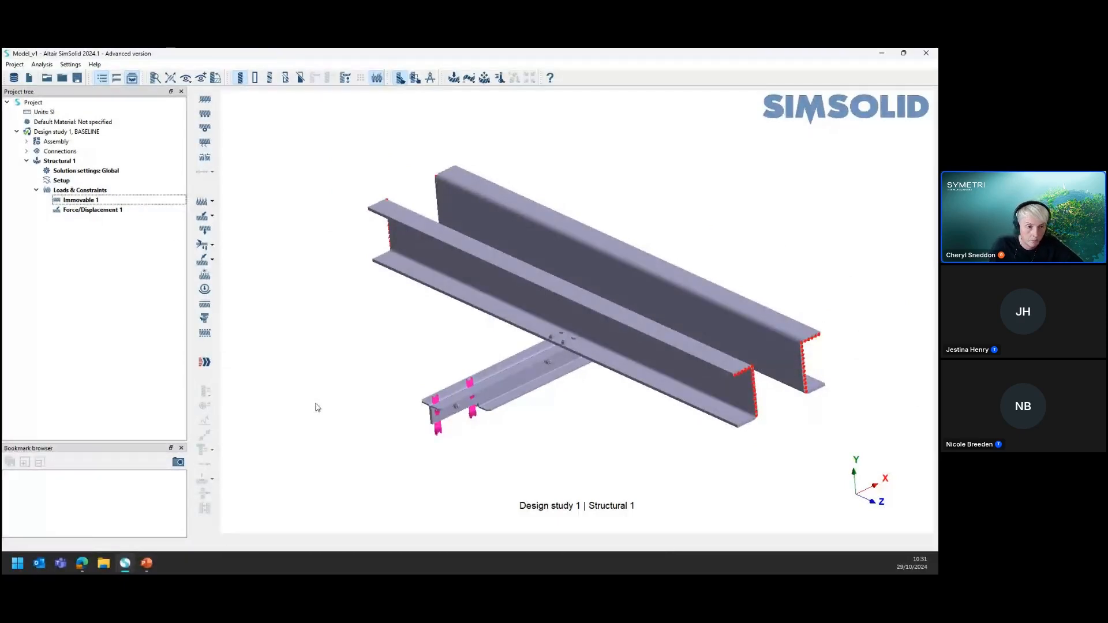
Start a bolt/nut tightening load and box-select the whole assembly to pick all its nuts
click(203, 318)
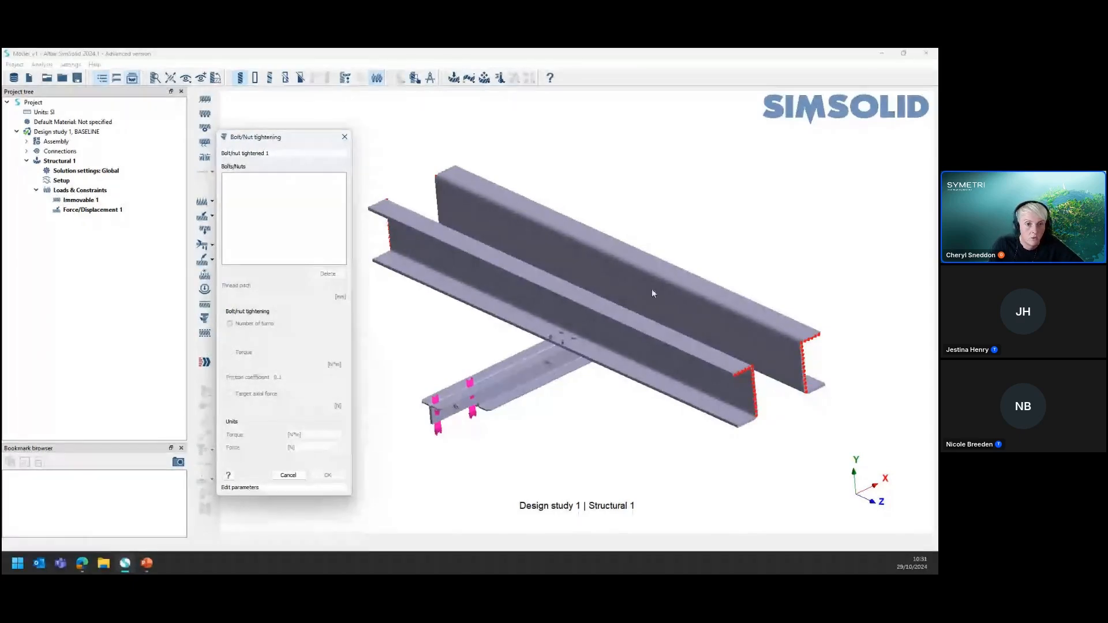
click(376, 243)
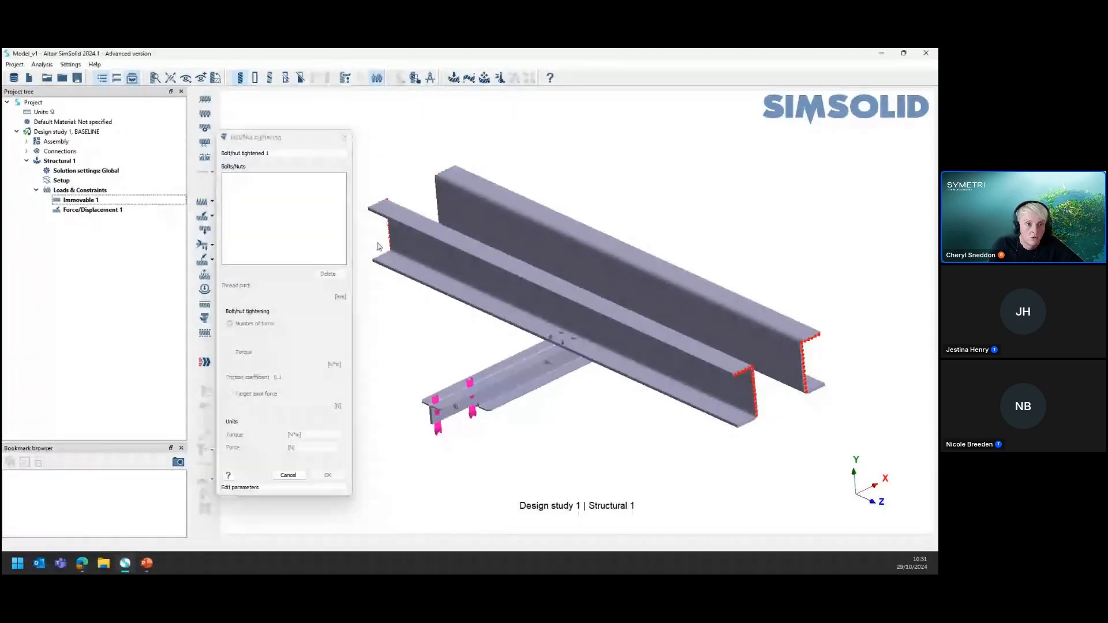
click(415, 78)
drag(363, 139, 871, 496)
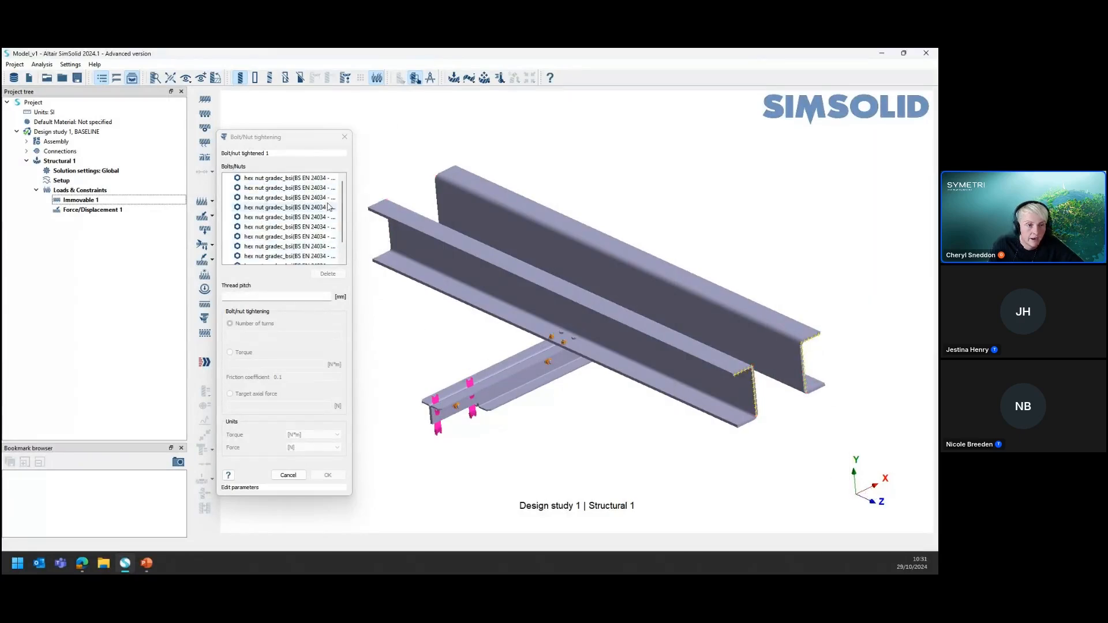
drag(341, 196, 342, 174)
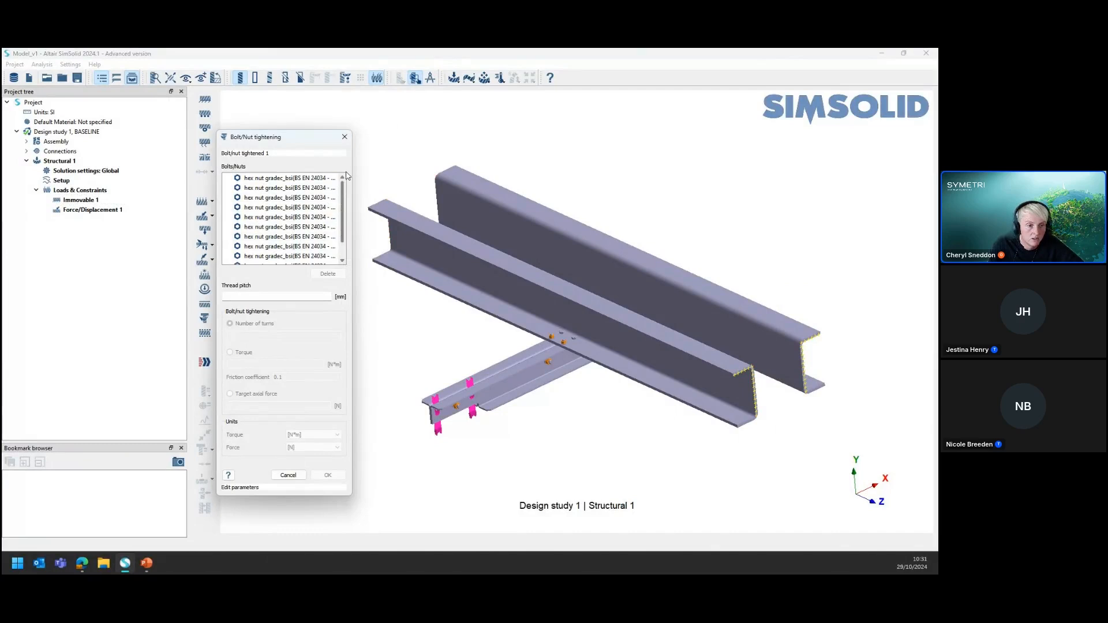
Set the thread pitch to 0.1 mm, define the tightening by a torque of 30 N*m and apply it
click(266, 297)
text(0.1)
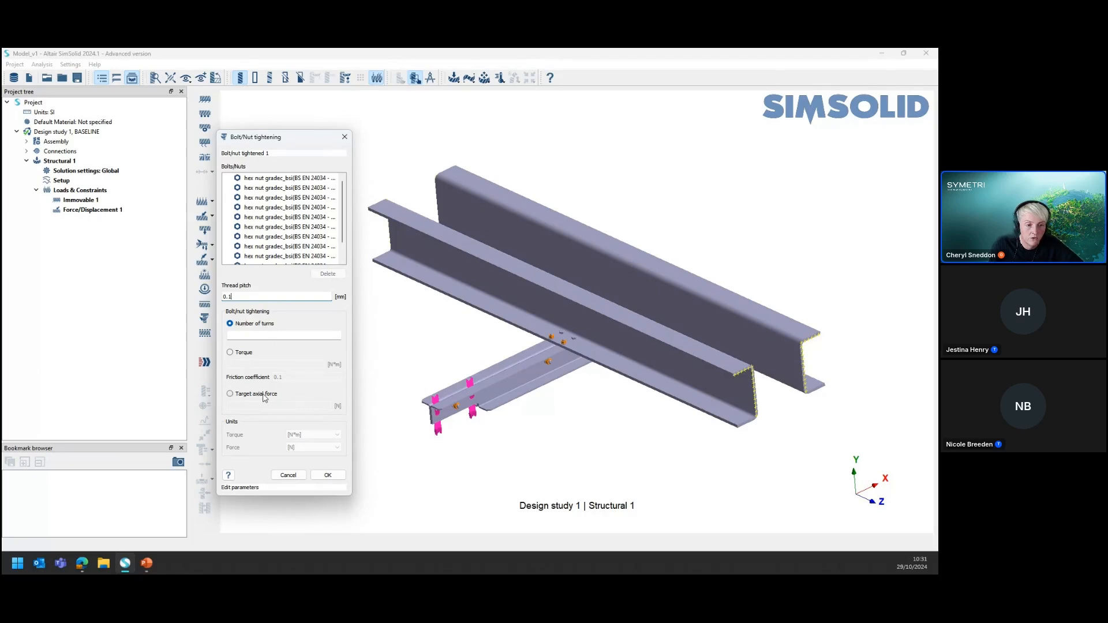
click(231, 352)
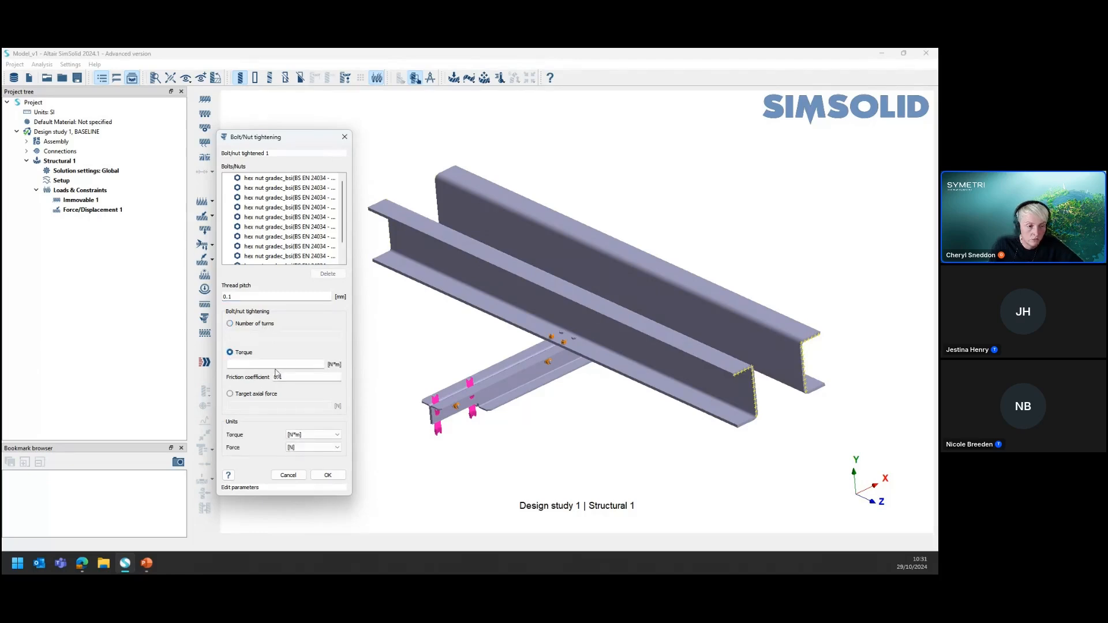
click(277, 364)
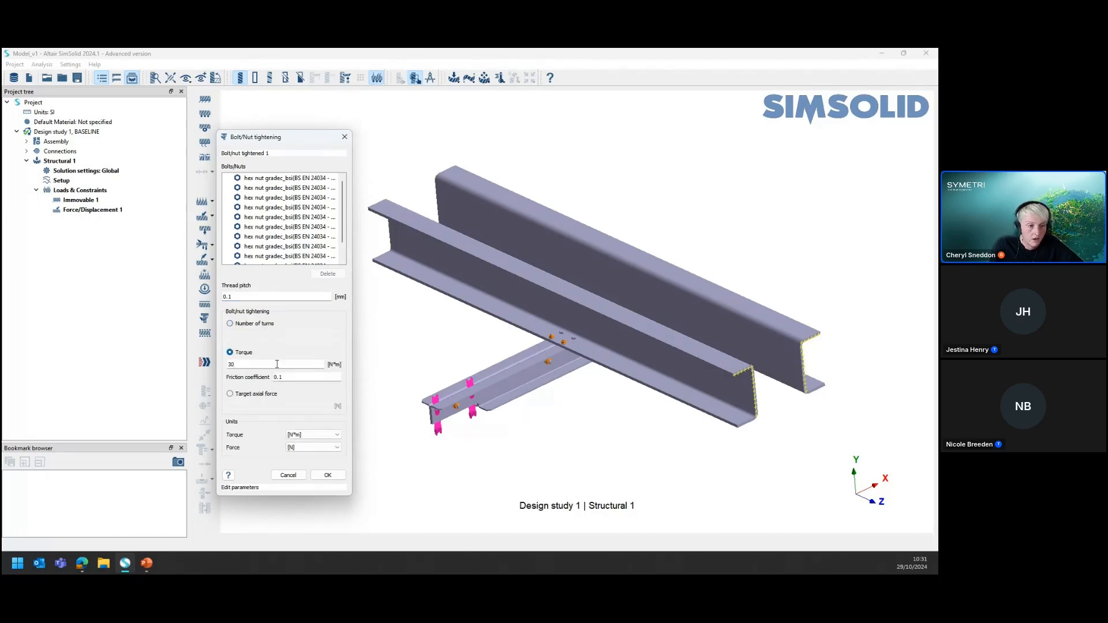
text(30)
click(327, 475)
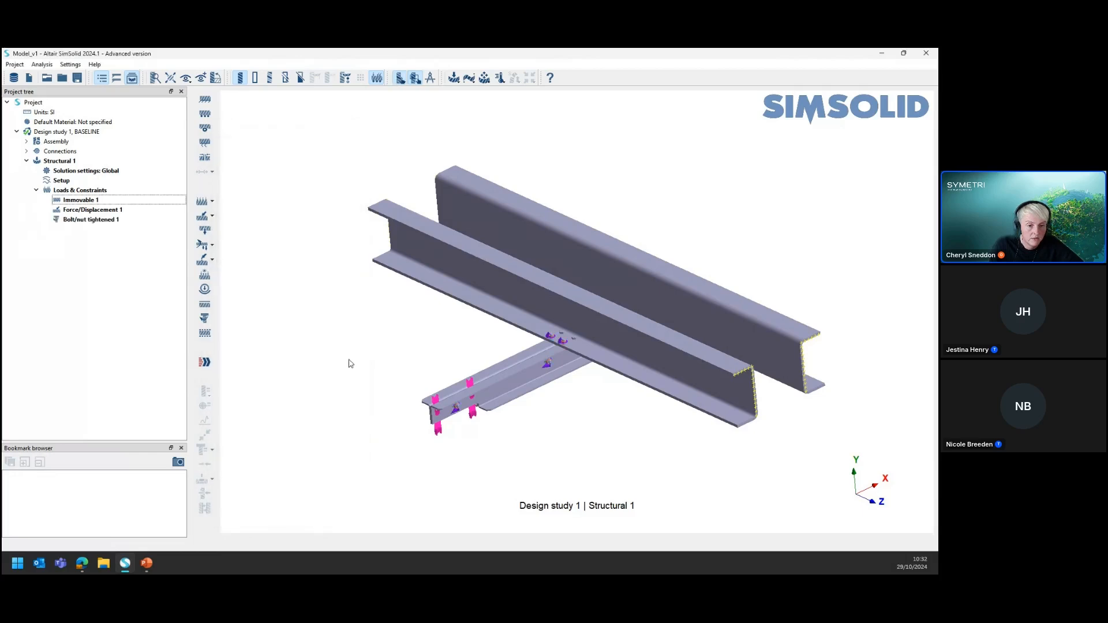
Inspect the tightening markers on the nuts where the secondary beam meets the main beam
scroll(568, 345, up, 5)
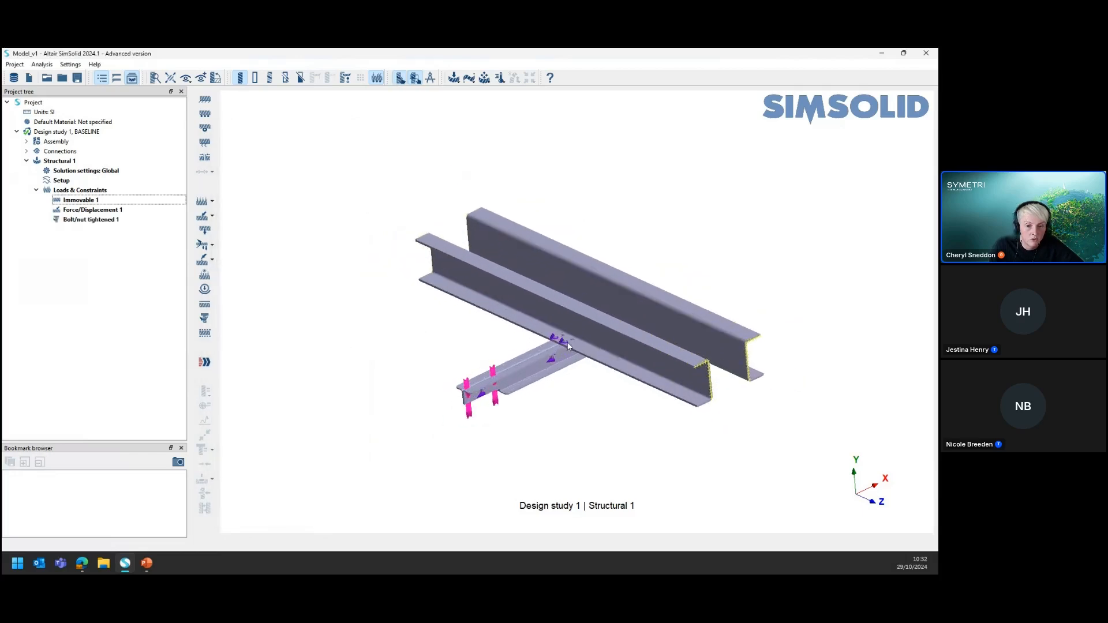
scroll(569, 346, up, 8)
scroll(567, 343, down, 9)
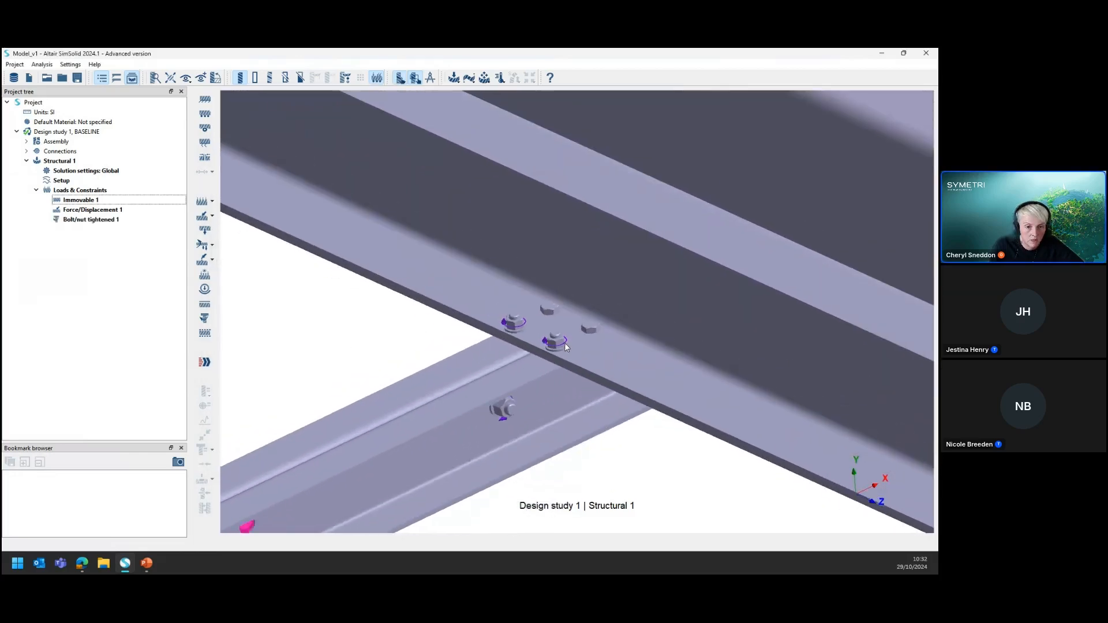
scroll(566, 337, down, 2)
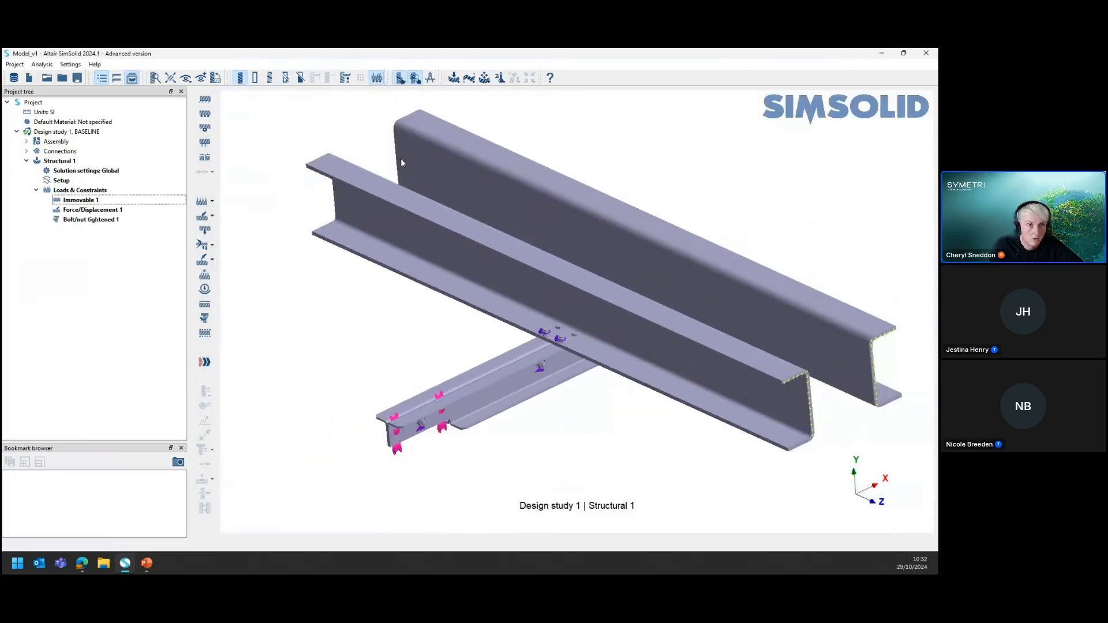
click(376, 78)
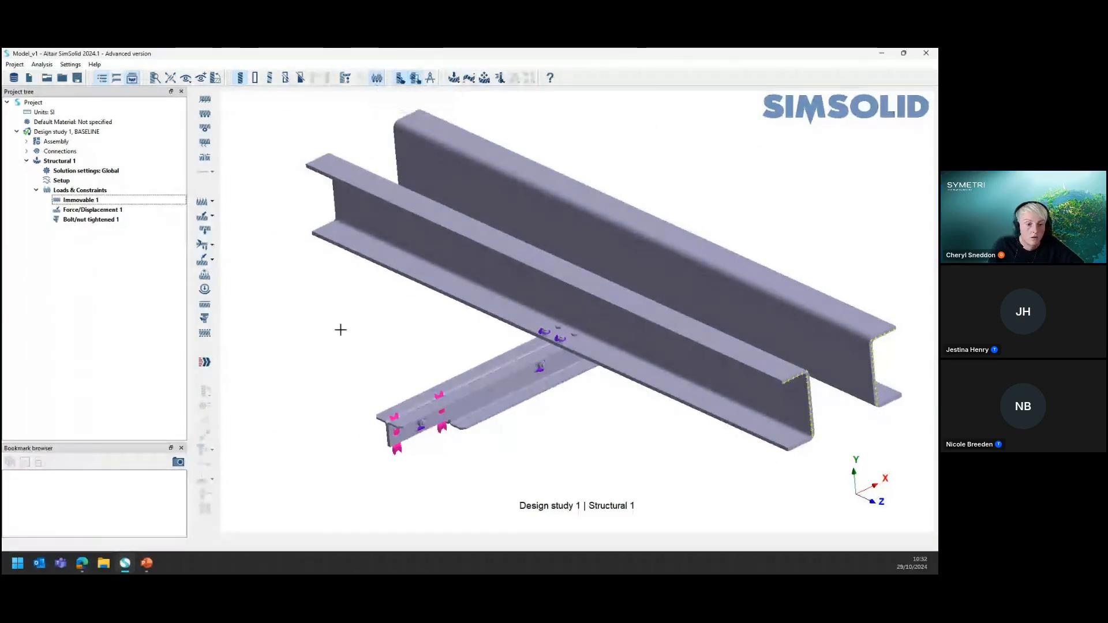
Review the loads and constraints of Structural 1 by highlighting the immovable support, the force and the bolt tightening one after another
click(59, 163)
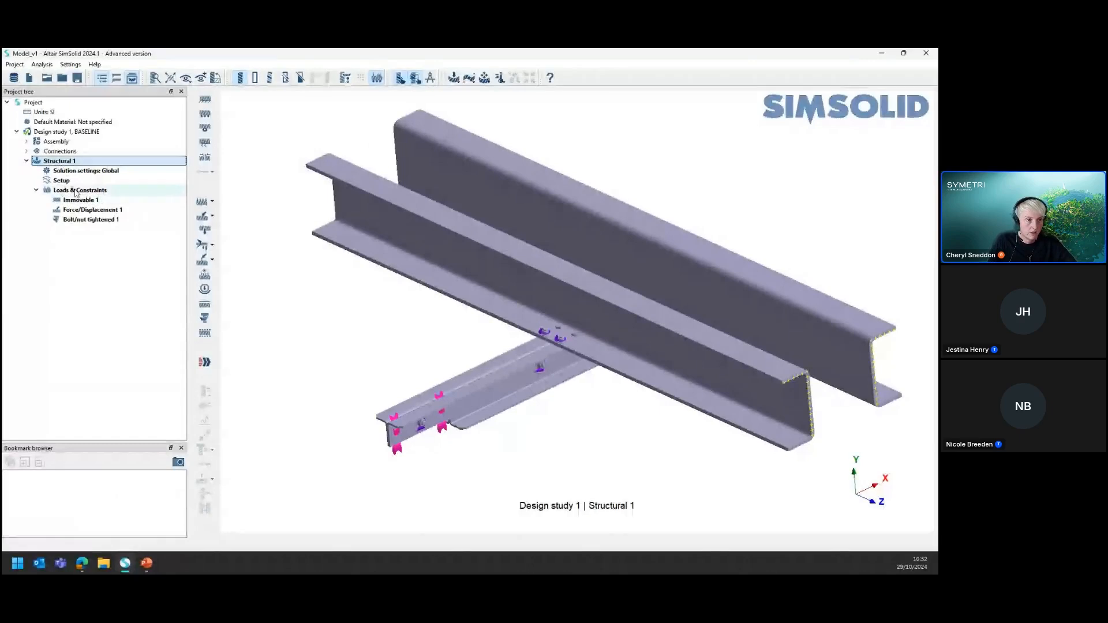
click(72, 191)
click(75, 200)
click(76, 211)
click(78, 220)
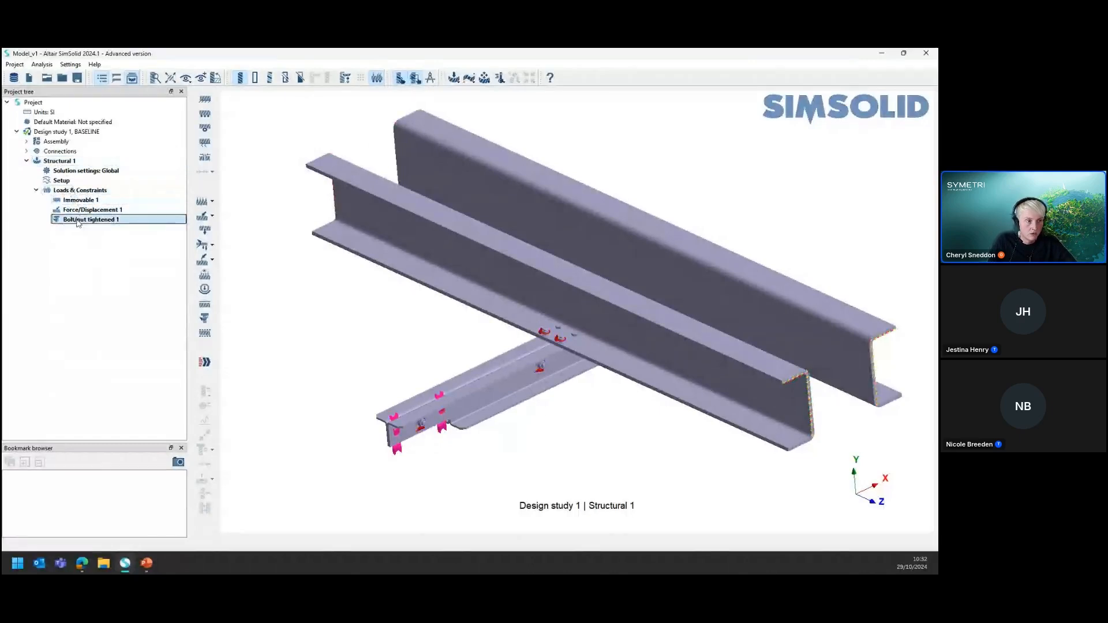
key(ctrl)
key(ctrl)
key(ctrl)
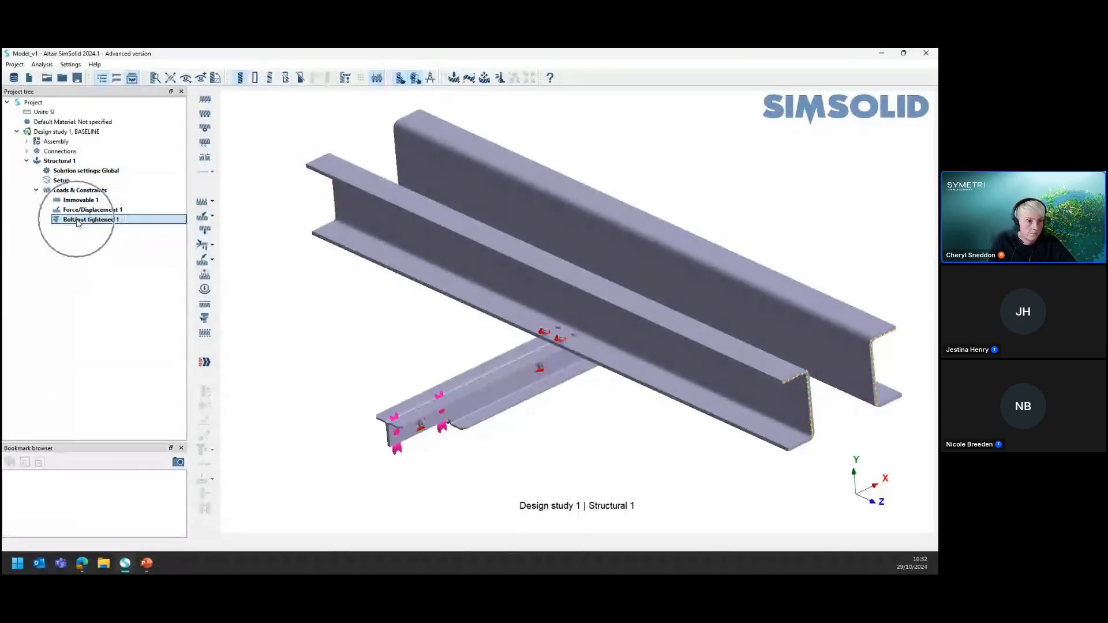
click(300, 339)
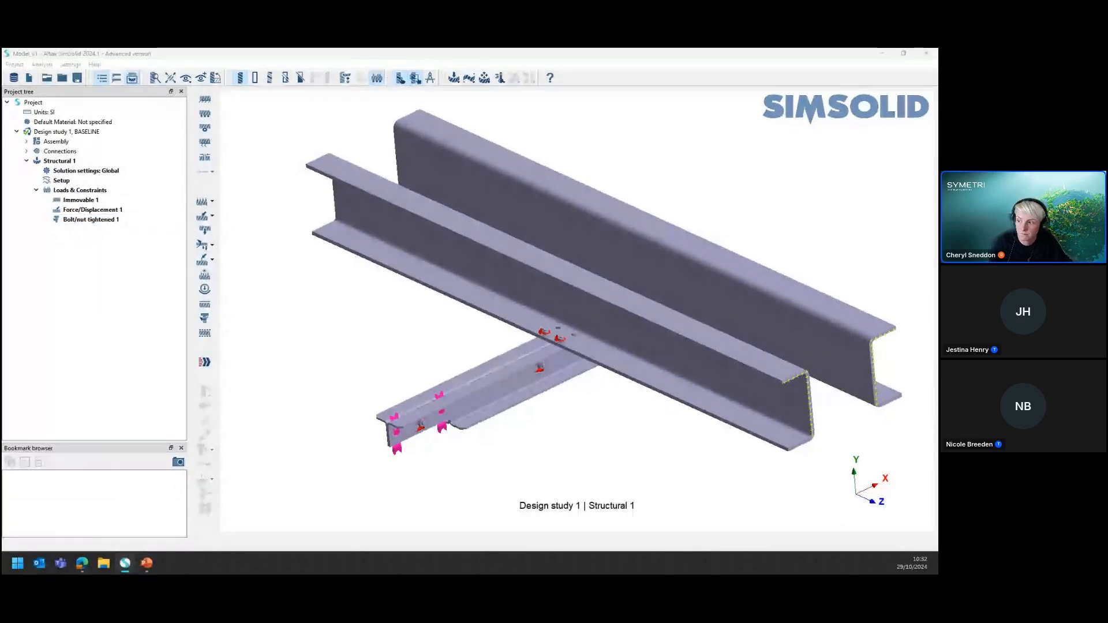
key(alt+Tab)
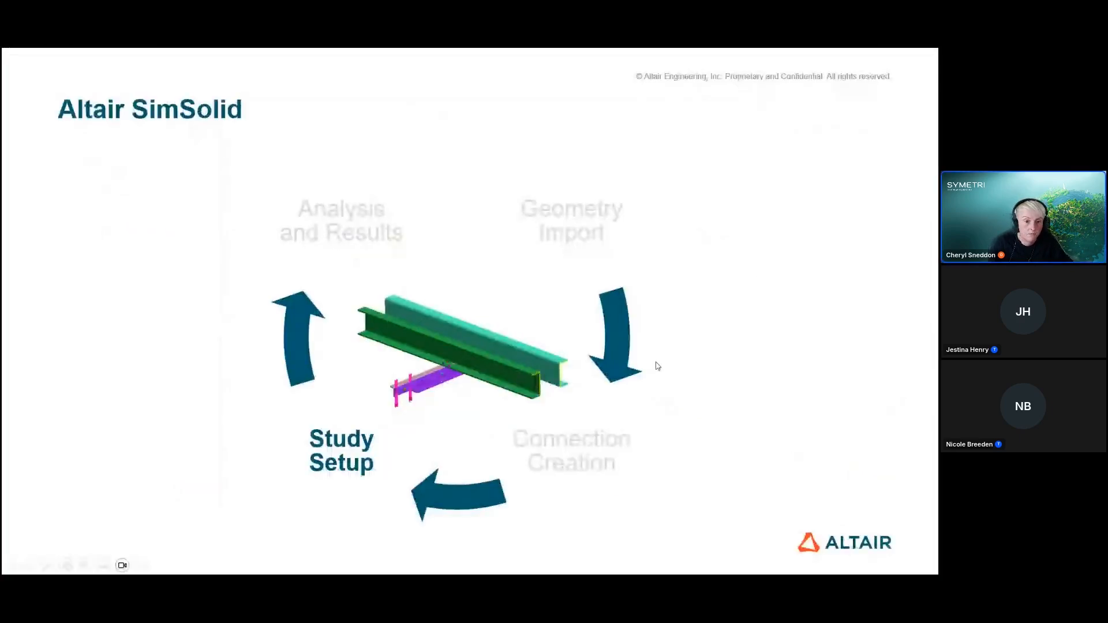
click(671, 411)
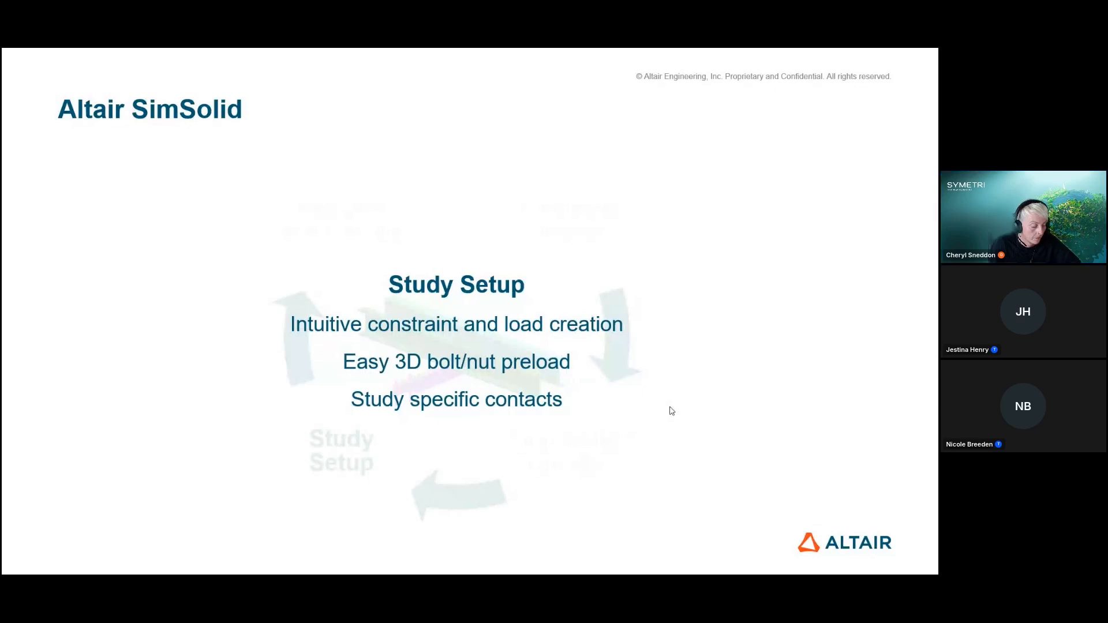
Switch from the slides to Altair SimSolid and solve the Structural 1 analysis
click(694, 407)
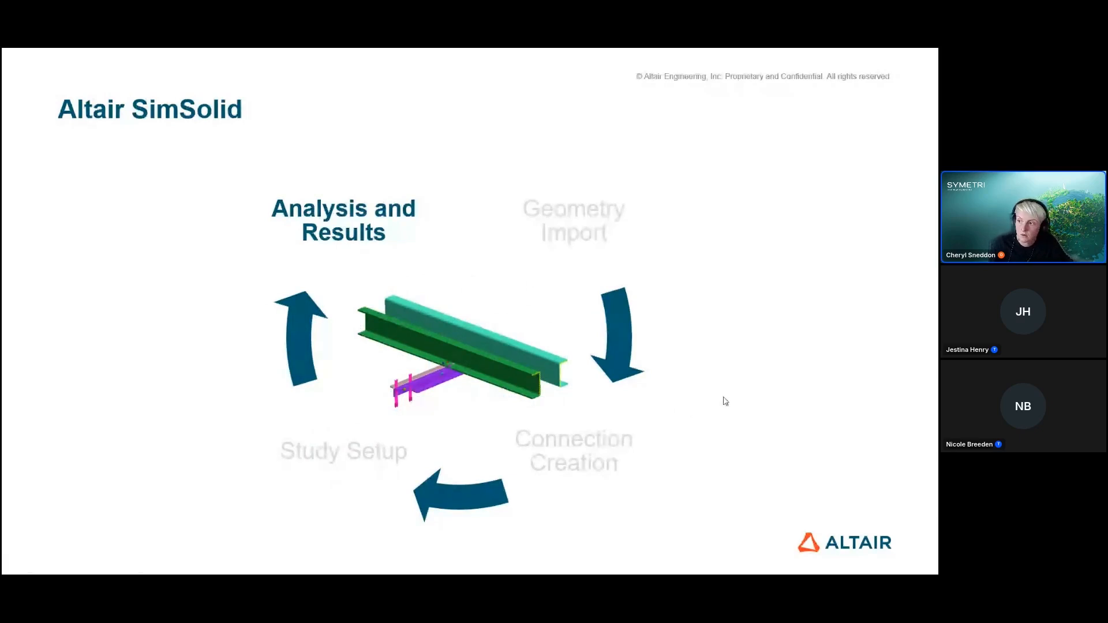
key(alt+Tab)
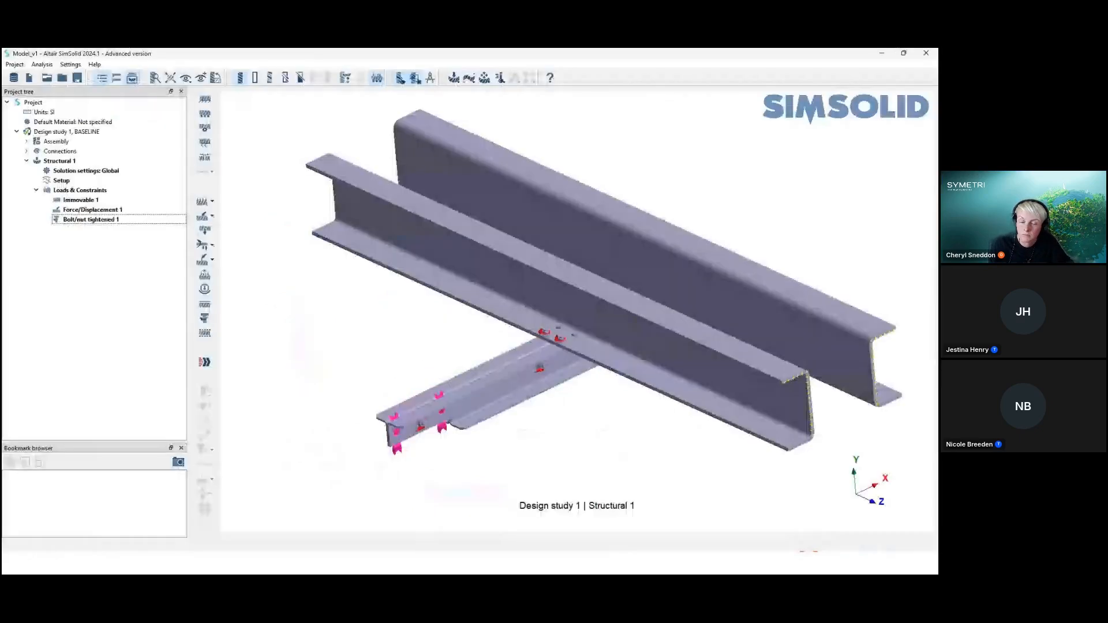
click(205, 365)
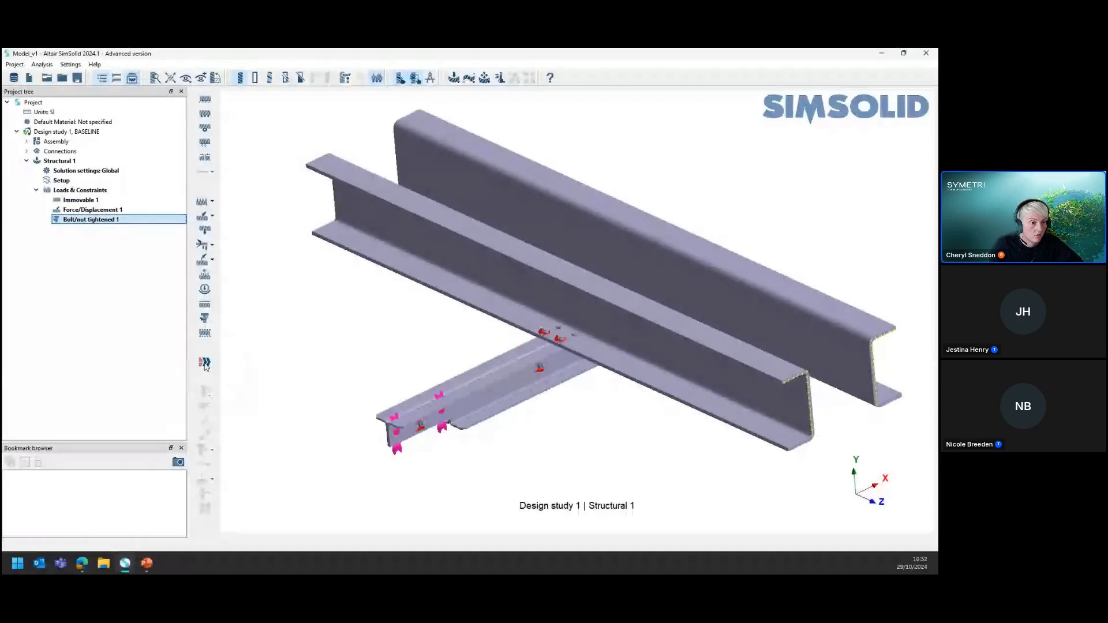
click(205, 364)
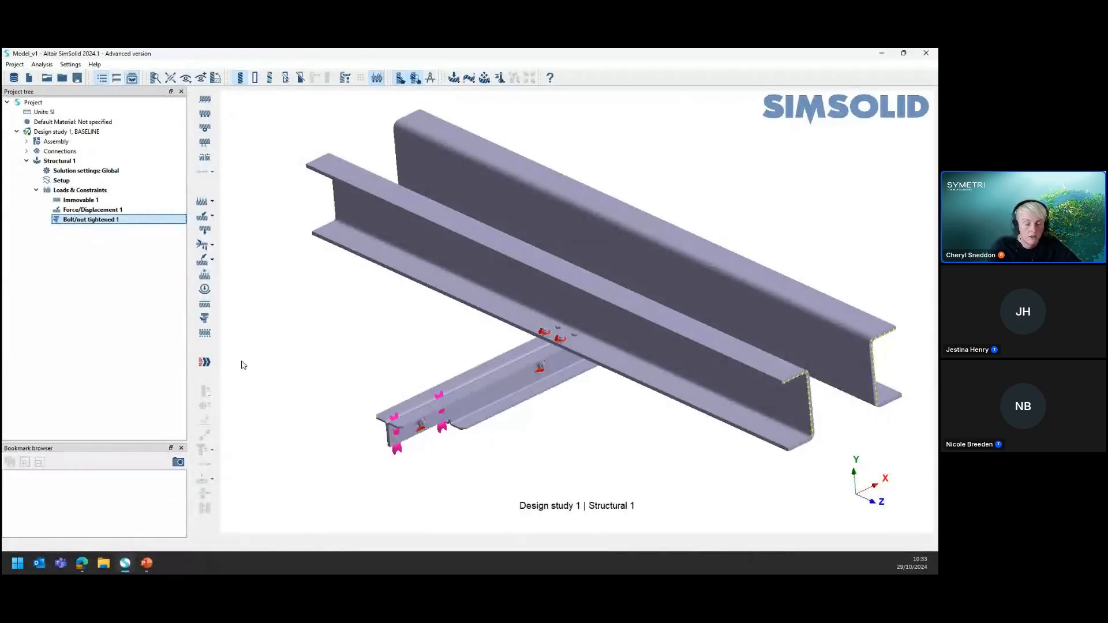
click(204, 362)
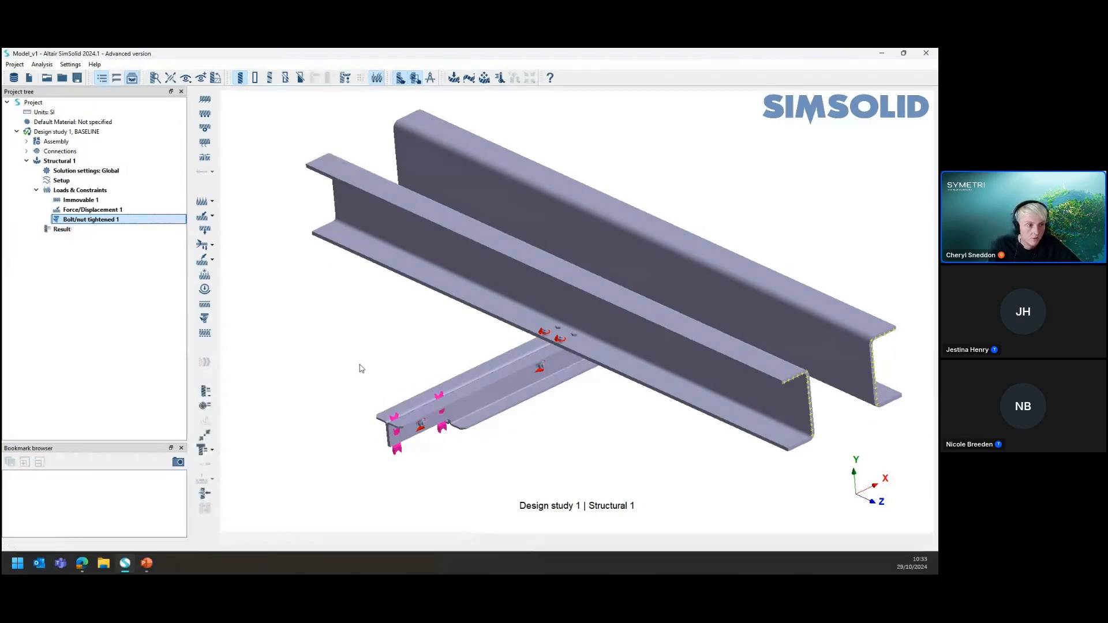
Plot the displacement magnitude result of Structural 1 and hide the load and constraint symbols on the model
click(62, 230)
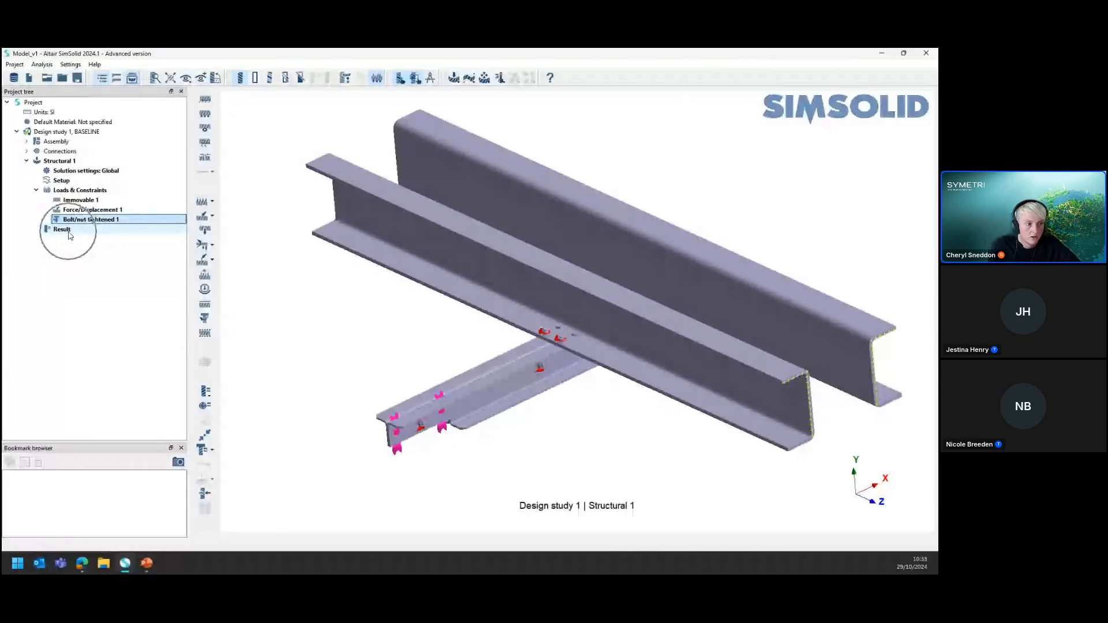
click(207, 394)
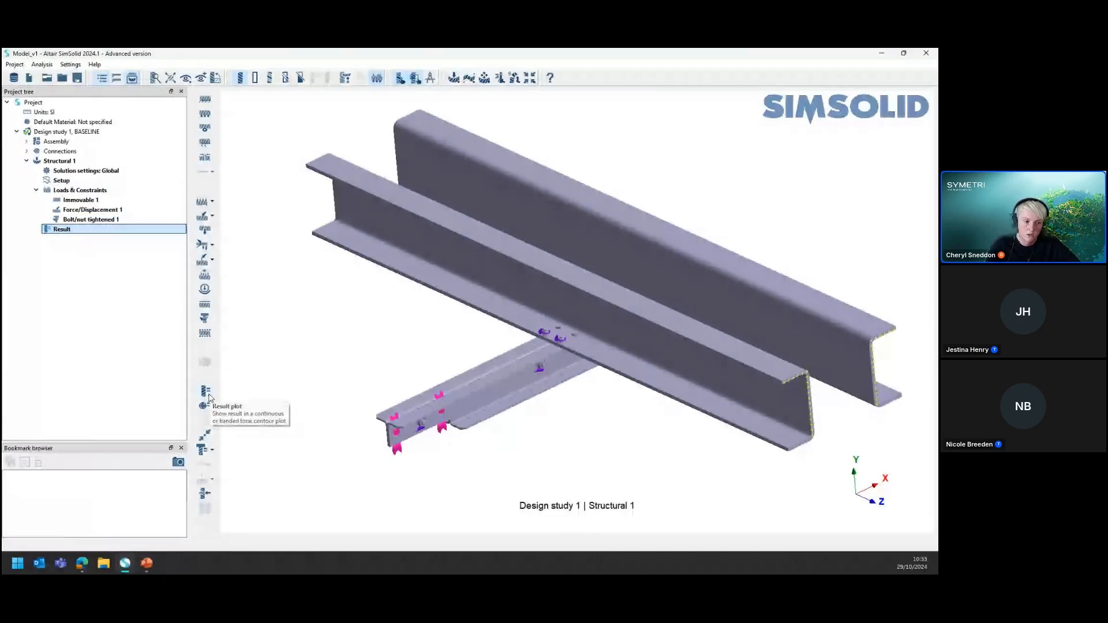
click(207, 394)
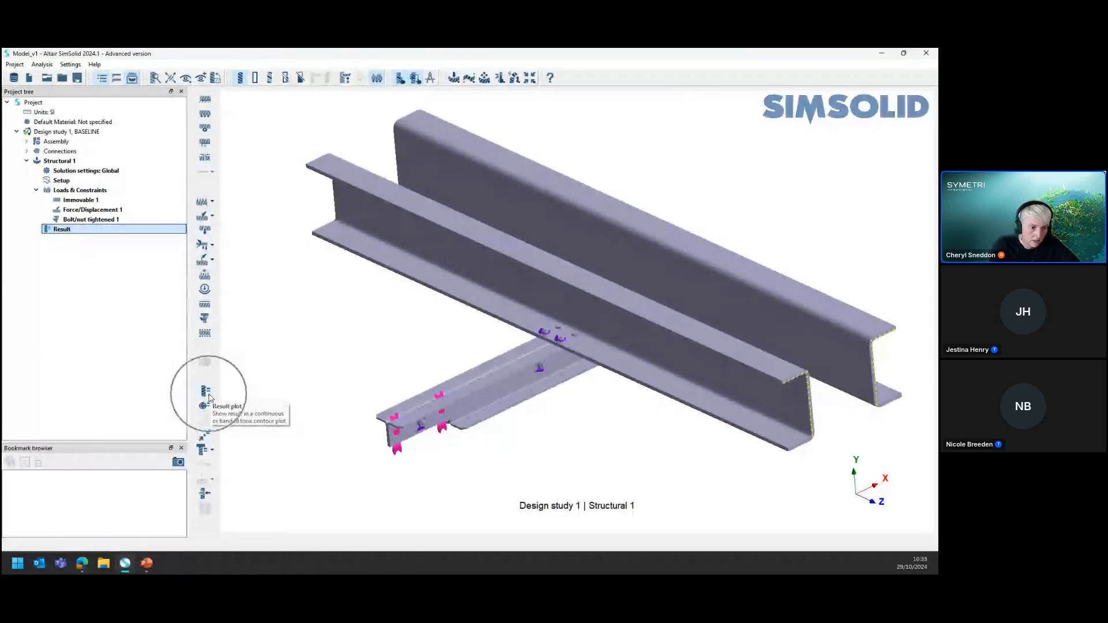
click(207, 394)
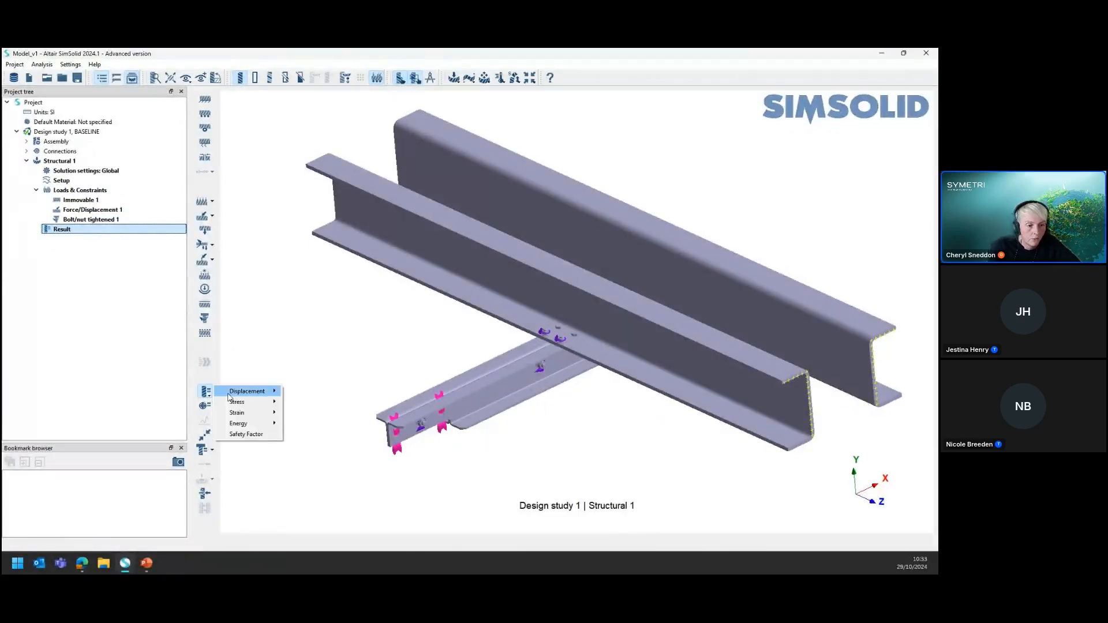
mouse_move(254, 392)
click(302, 393)
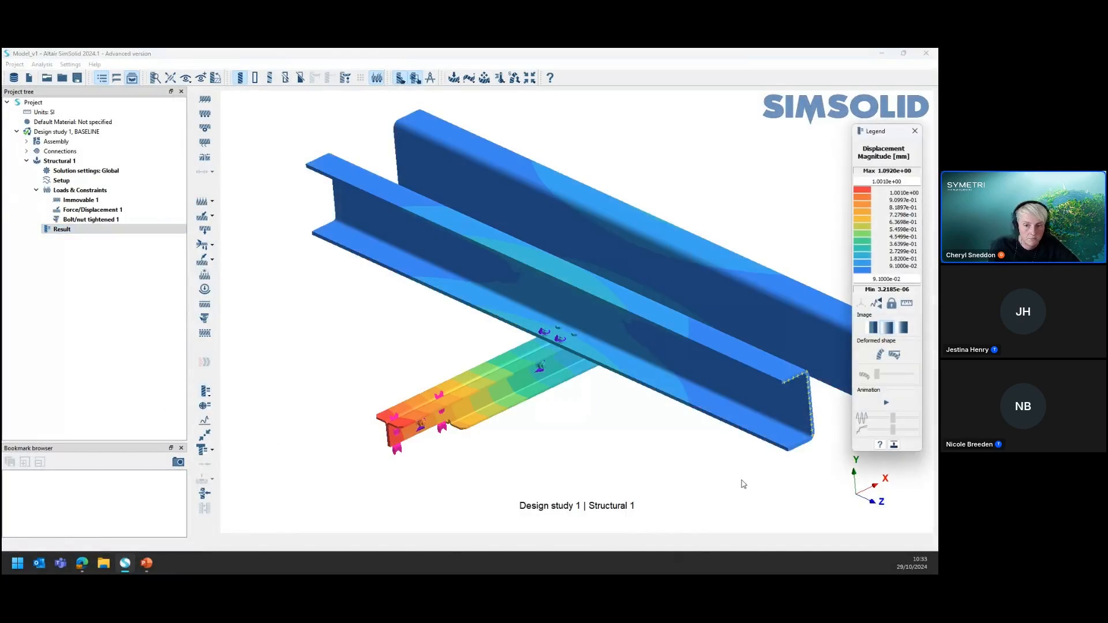
click(379, 80)
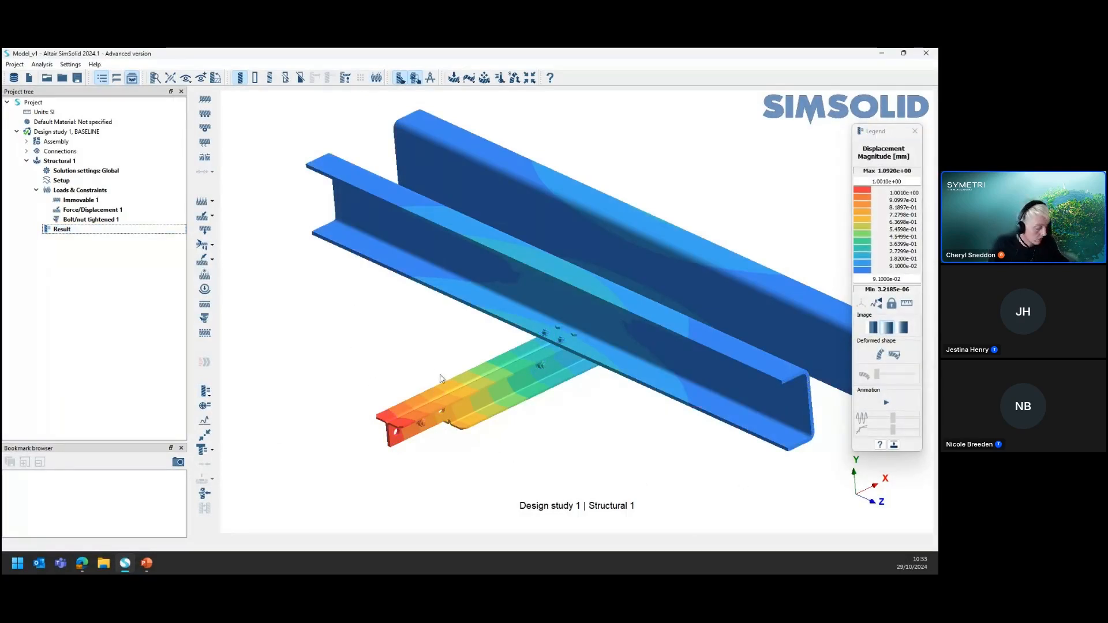
right_drag(635, 398, 574, 402)
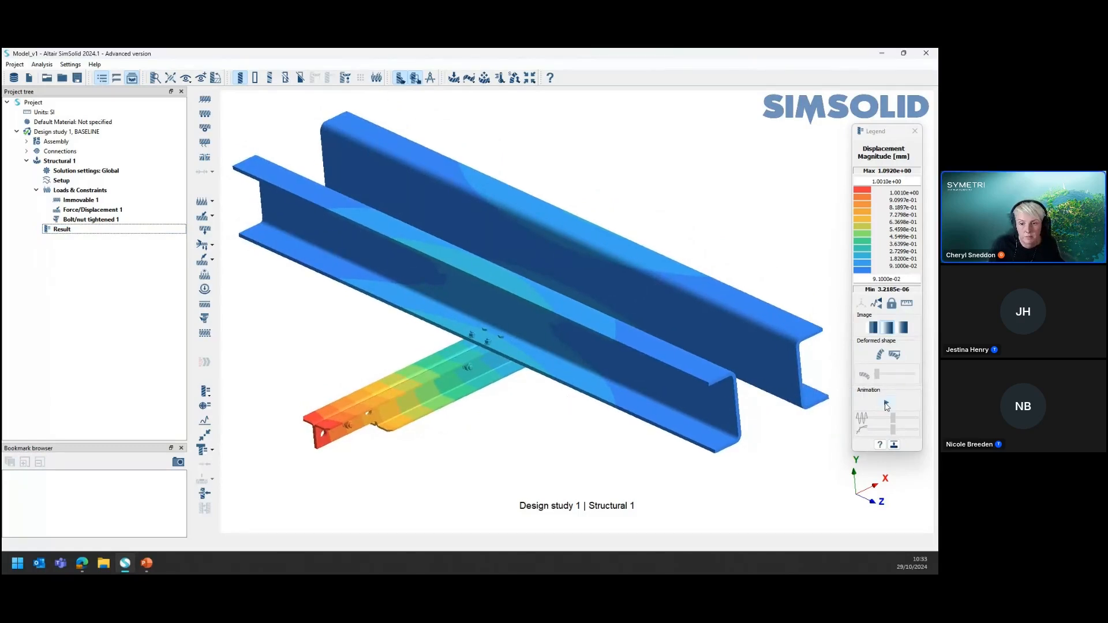
Show the minimum and maximum value labels on the displacement plot, and hide them again
key(ctrl)
click(911, 181)
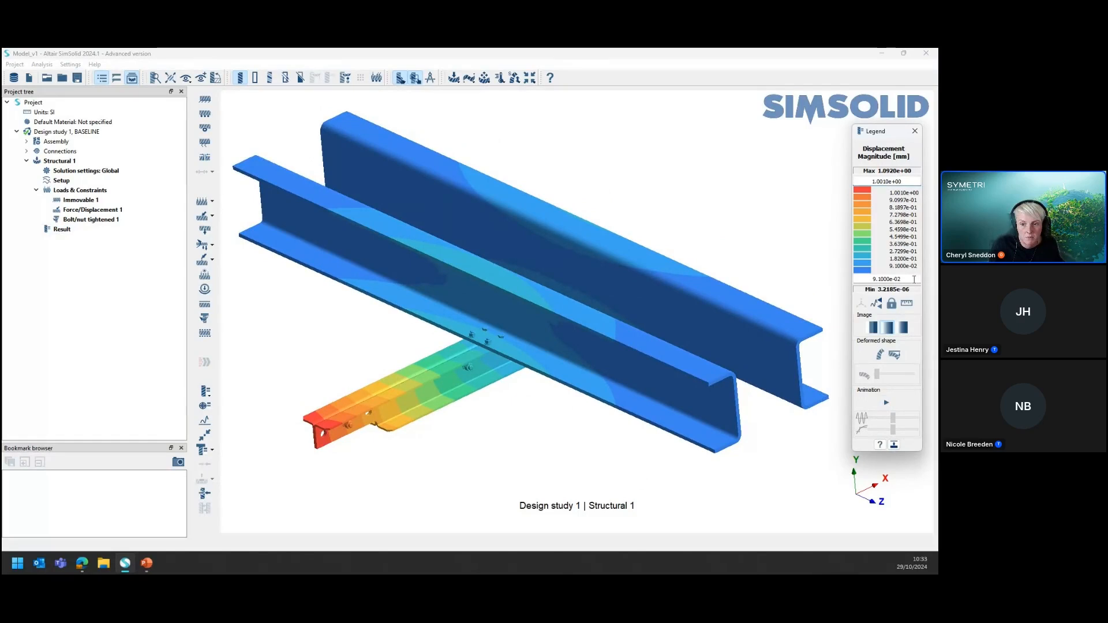
click(879, 304)
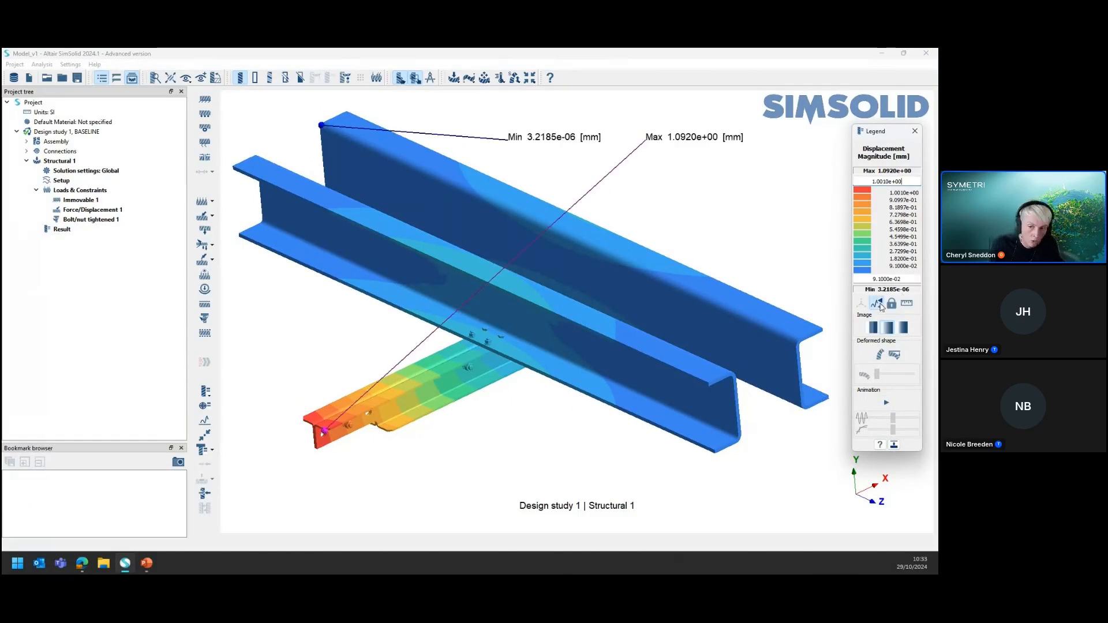
click(880, 306)
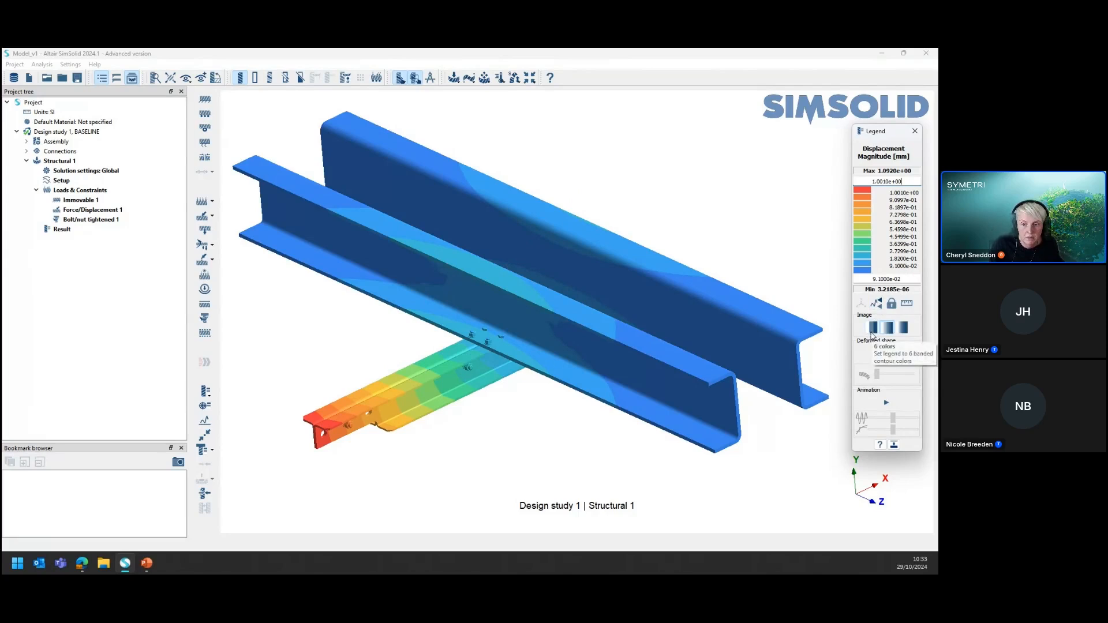
Compare the 6-color banded and smooth contour legends on the displacement plot, and return to the finer banded colors
click(873, 331)
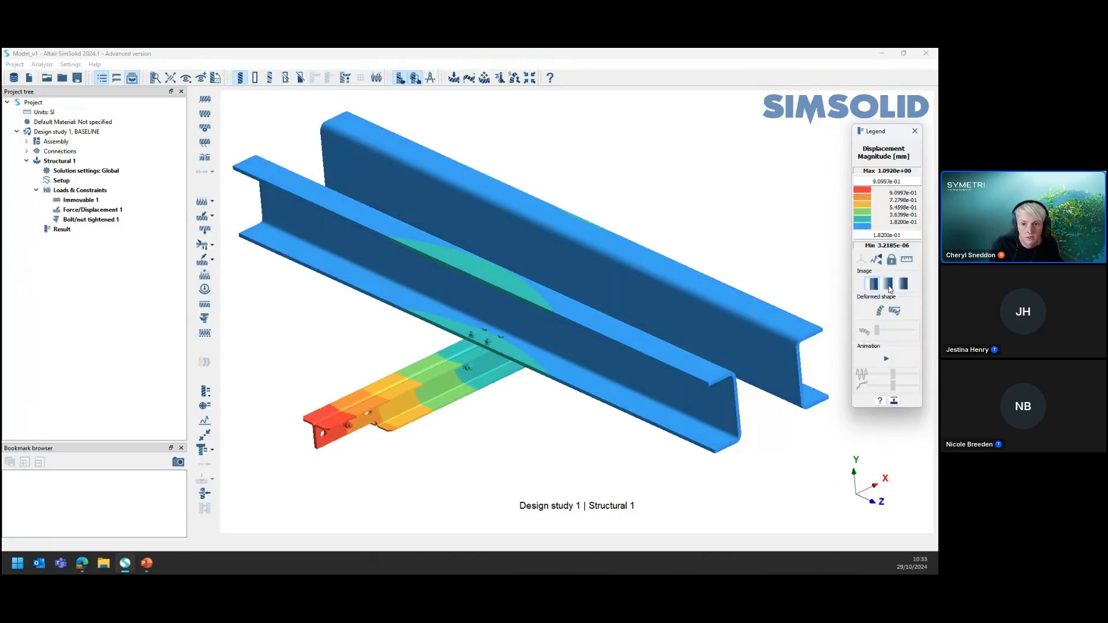
click(889, 285)
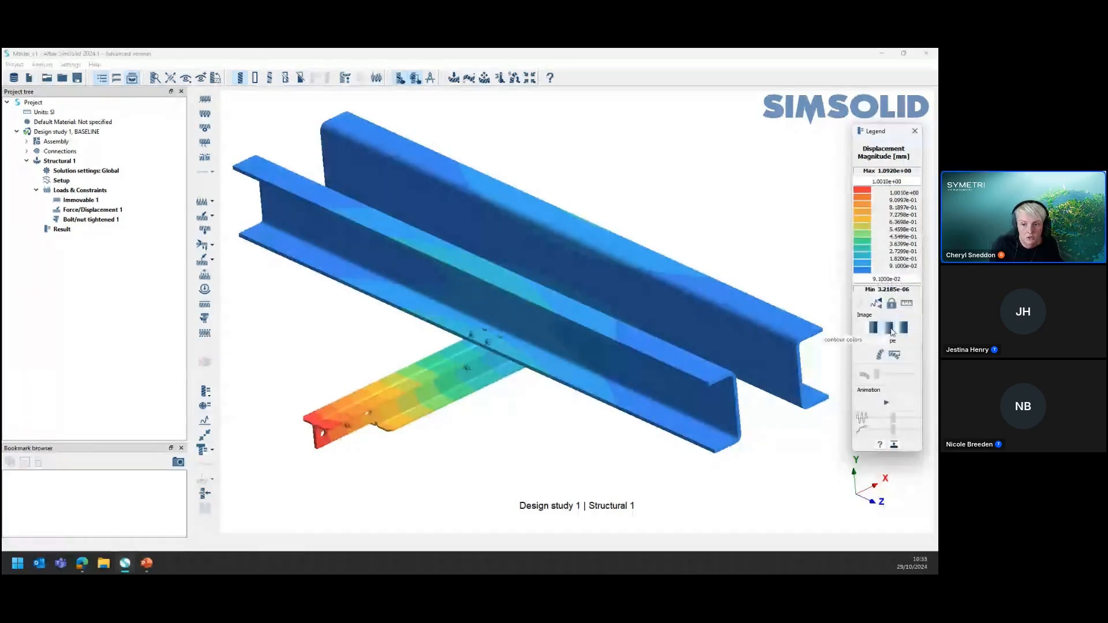
click(892, 330)
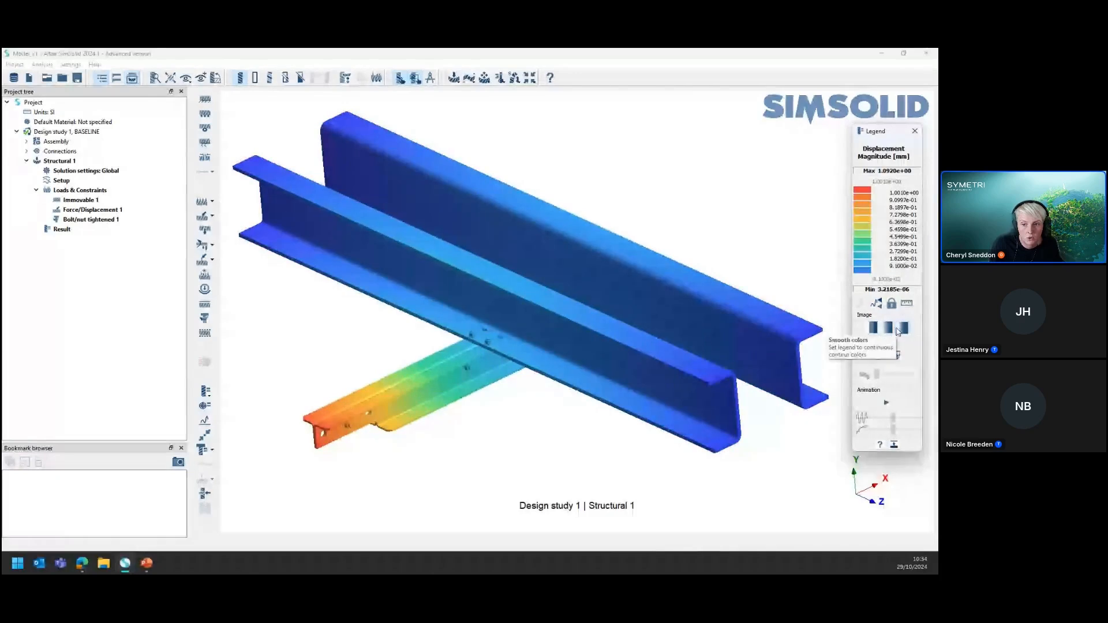
click(889, 330)
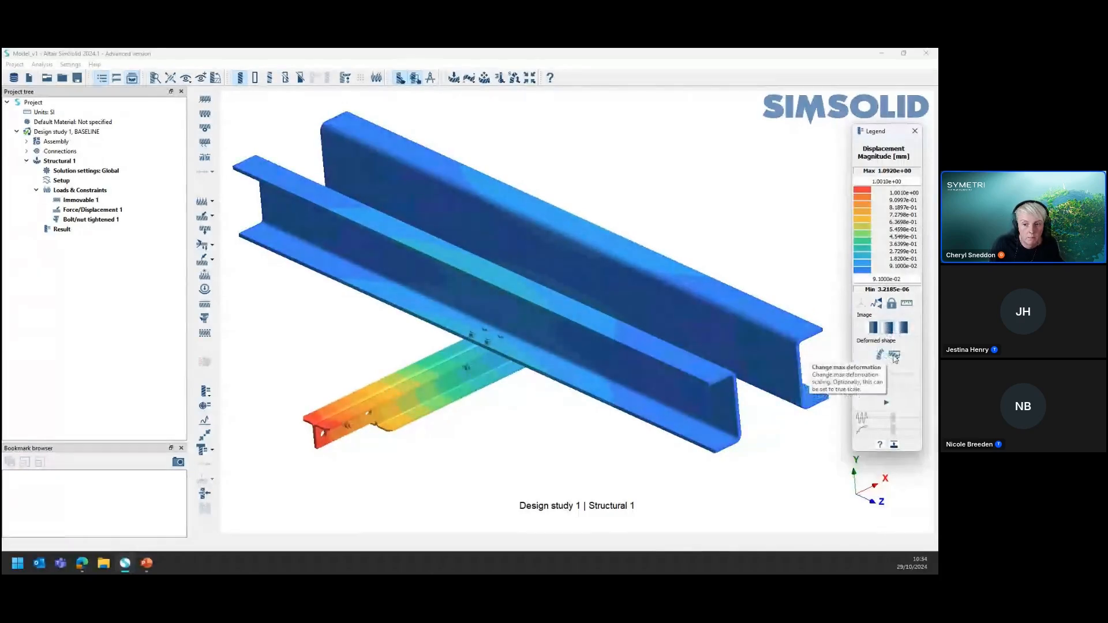
Show the deformed shape, play and stop its animation, and save the displacement plot as a bookmark
click(895, 356)
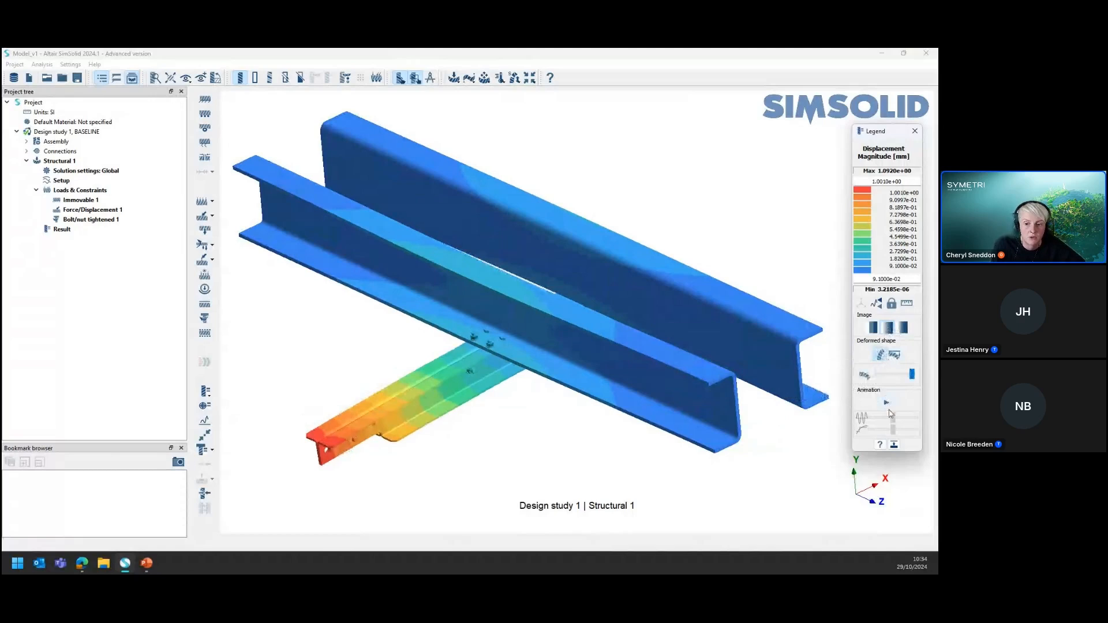
click(887, 403)
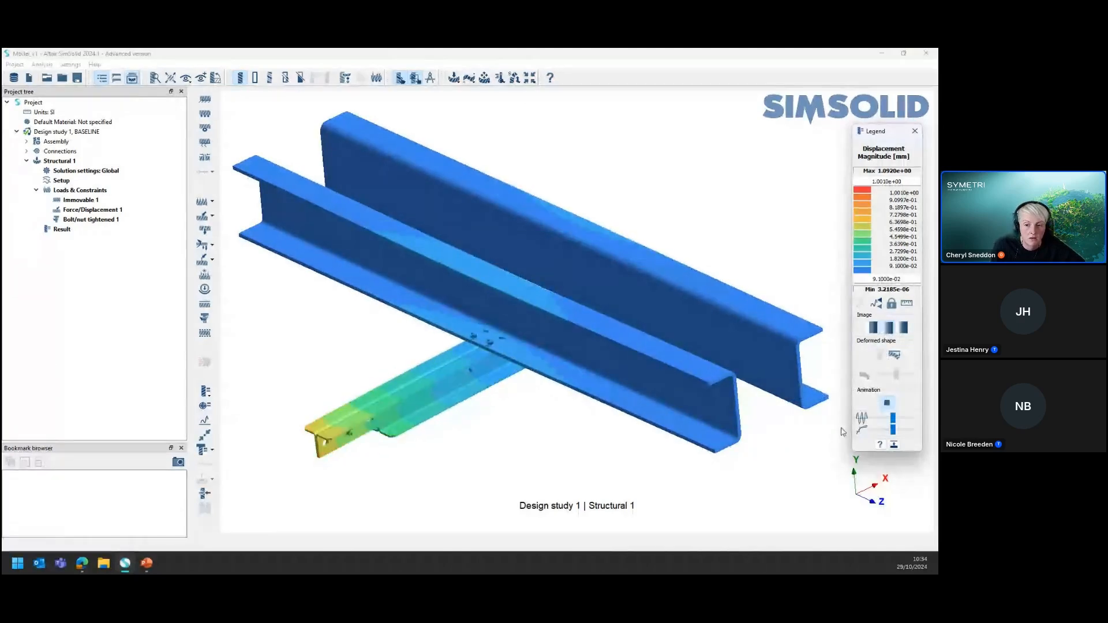
click(887, 404)
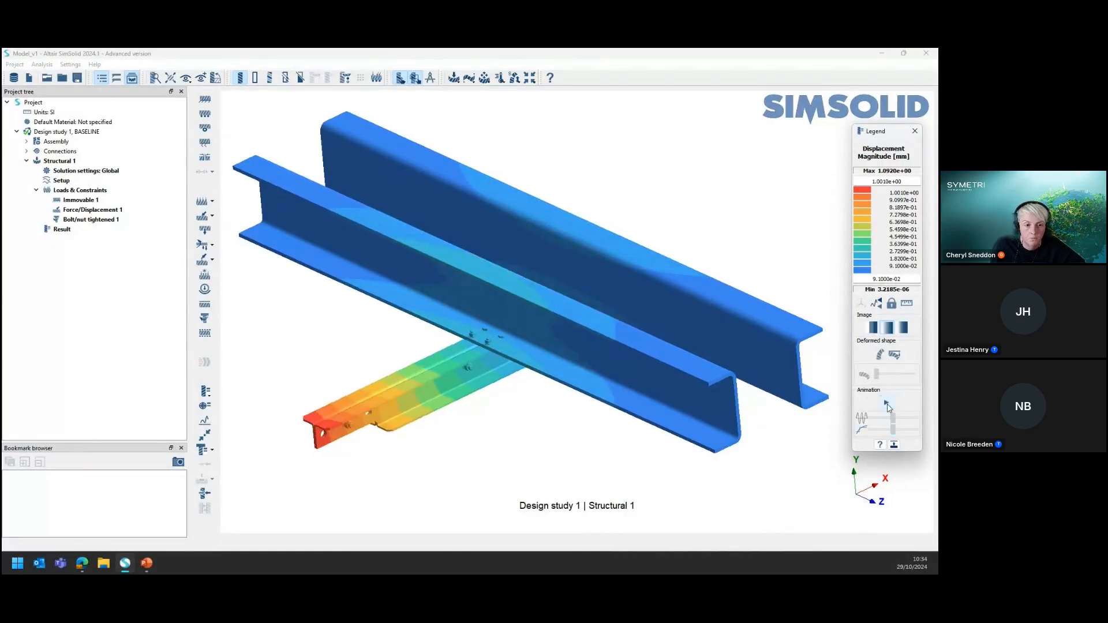
click(178, 463)
click(178, 463)
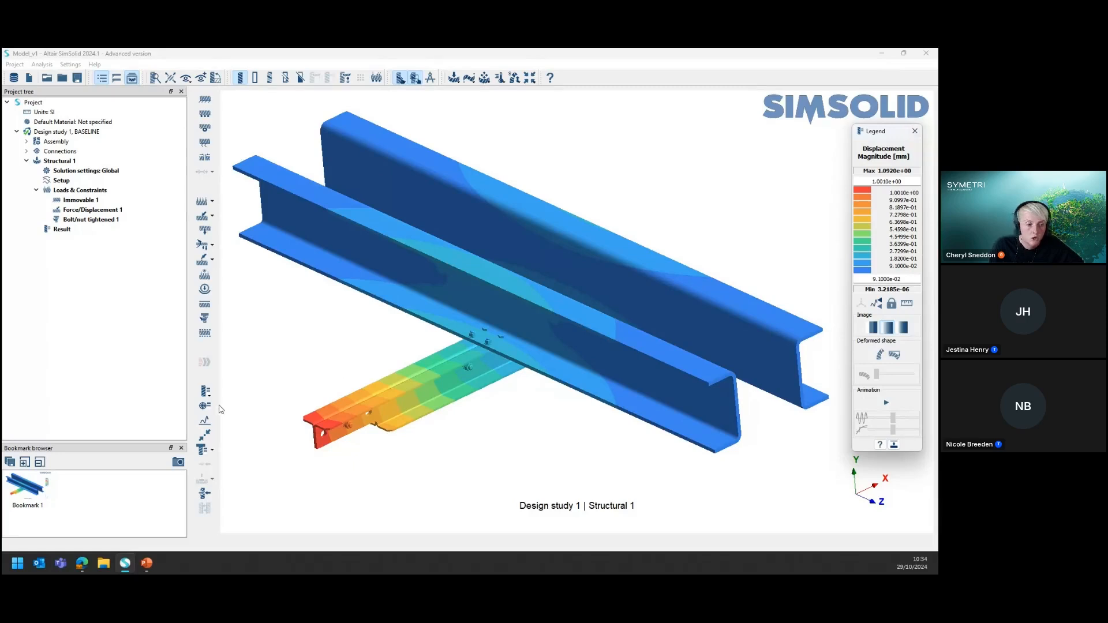
Plot the Von Mises Stress result of Structural 1 on the whole assembly
click(210, 389)
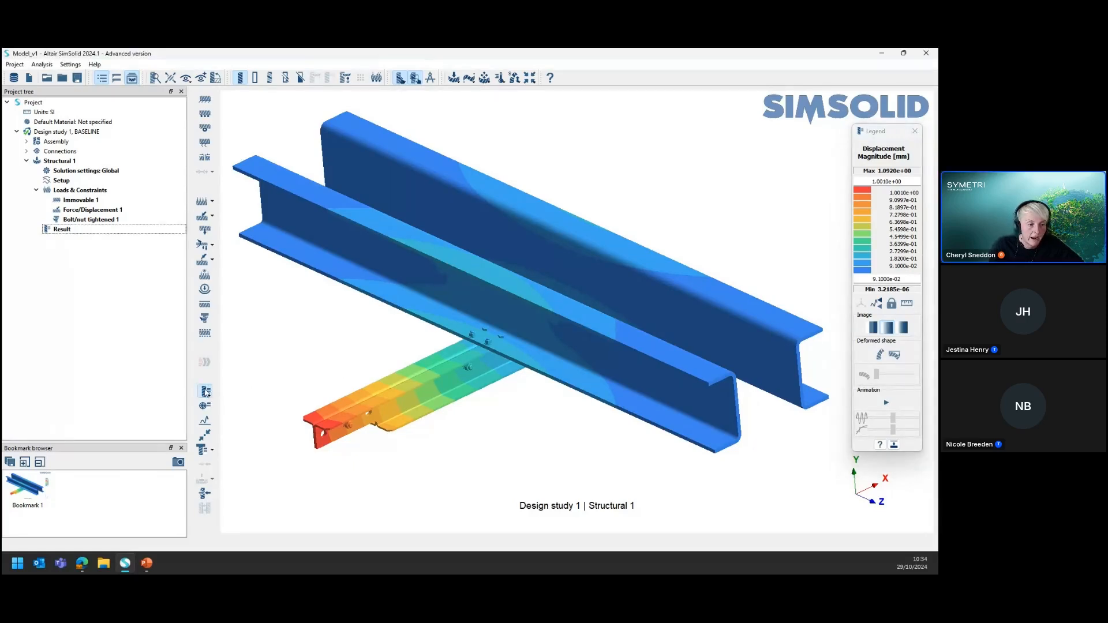
click(205, 395)
mouse_move(243, 402)
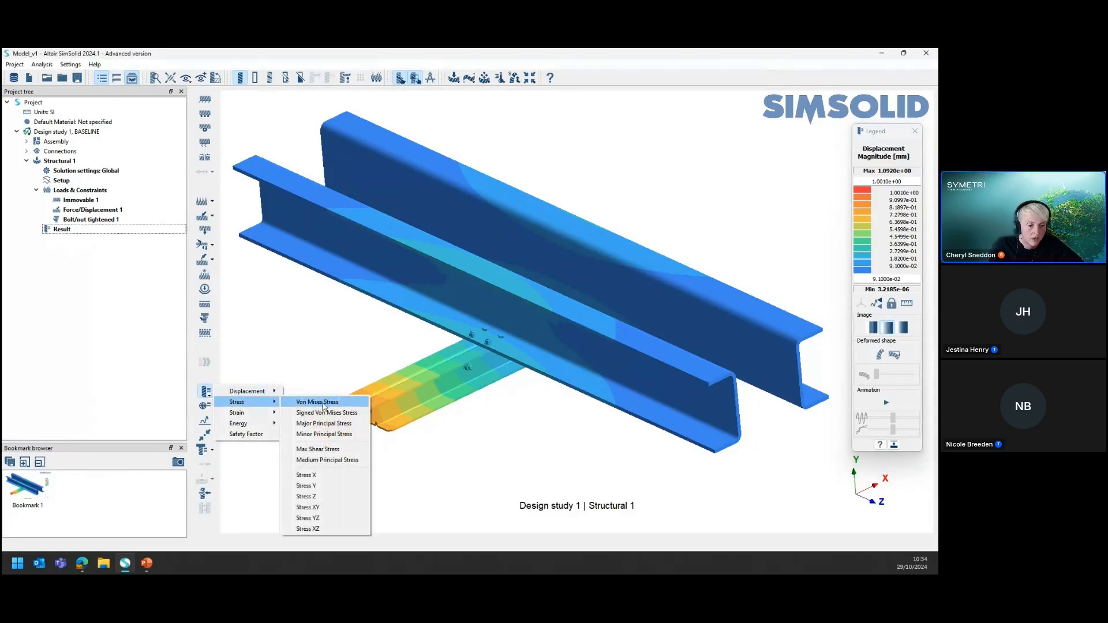
click(328, 402)
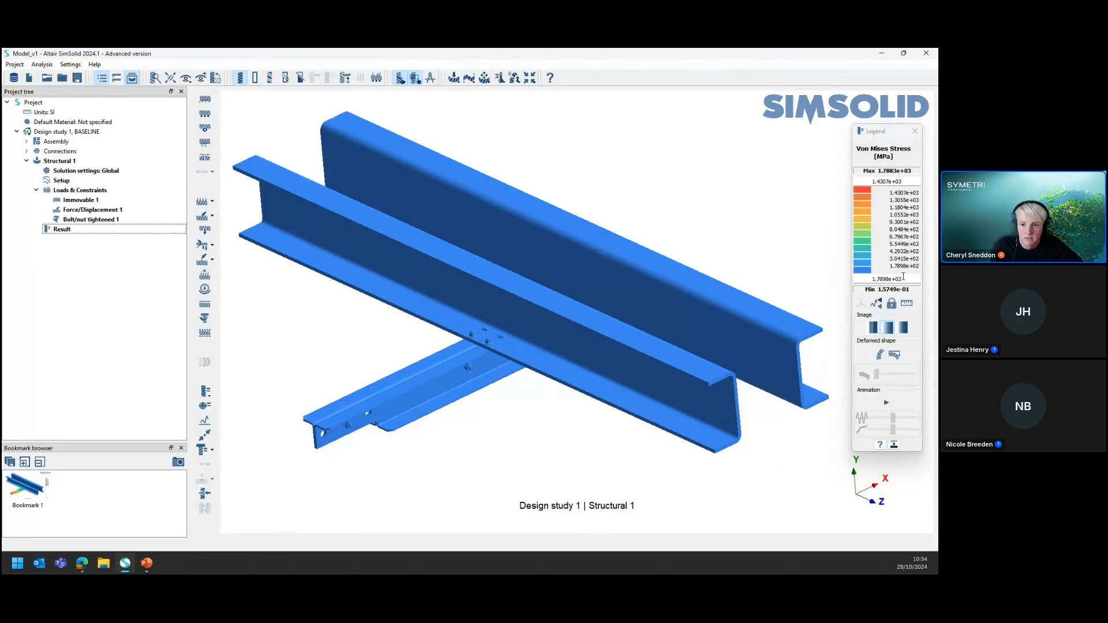
Set the von Mises stress legend range to a minimum of 0 and a maximum of 50 MPa
drag(904, 277, 856, 276)
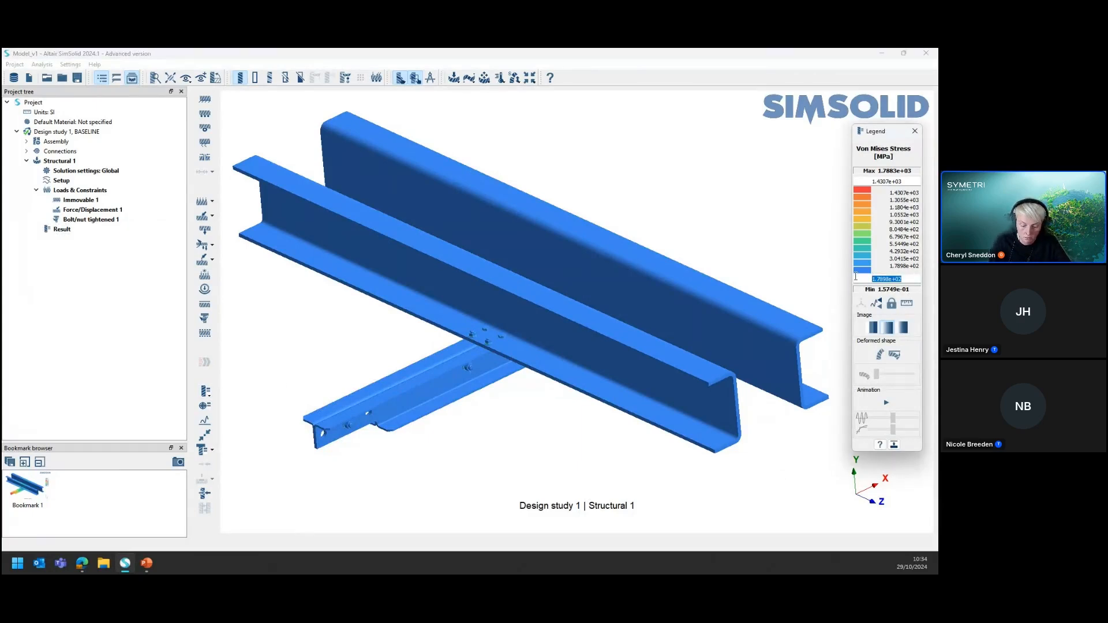
text(0)
drag(904, 181, 838, 189)
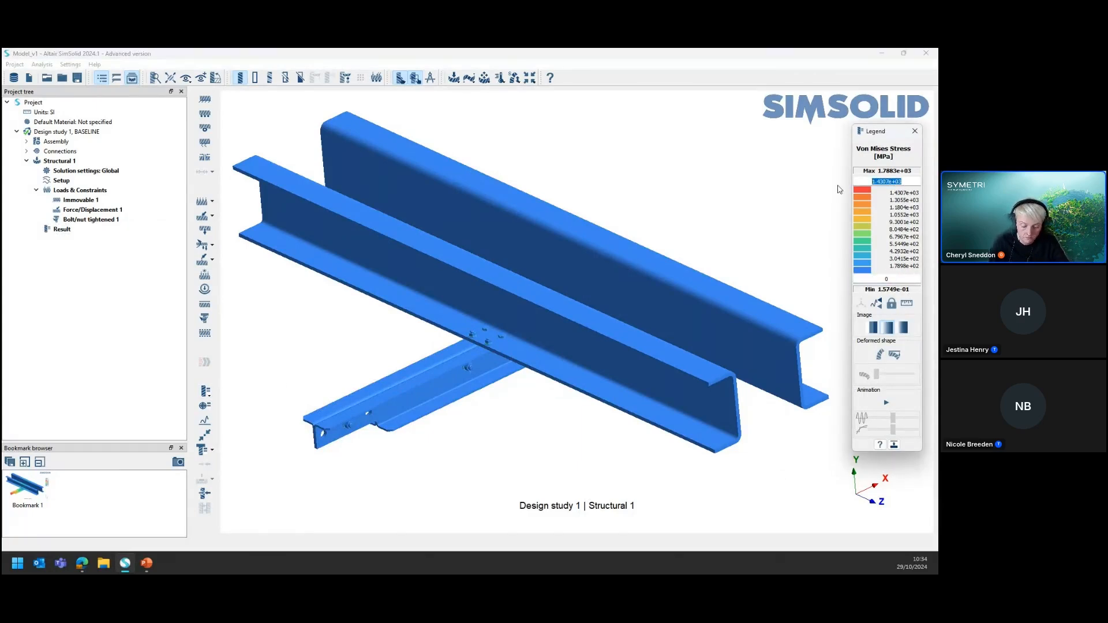
text(50)
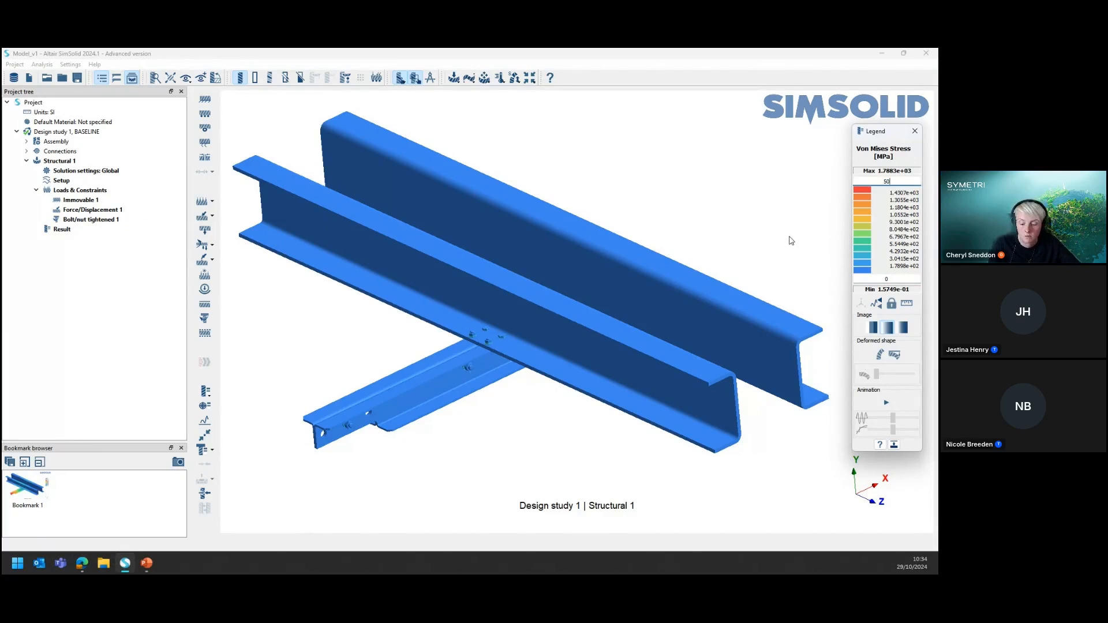
key(Return)
Save a bookmark of the von Mises stress close-up at the bolted joint between the secondary and main beams
scroll(492, 322, down, 2)
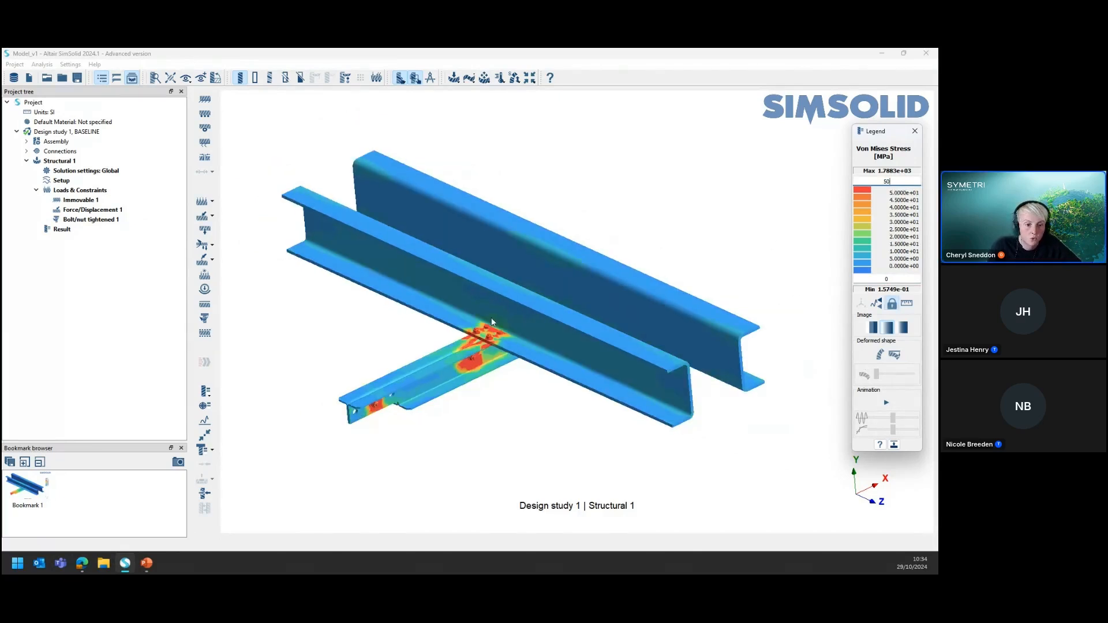
scroll(492, 321, up, 3)
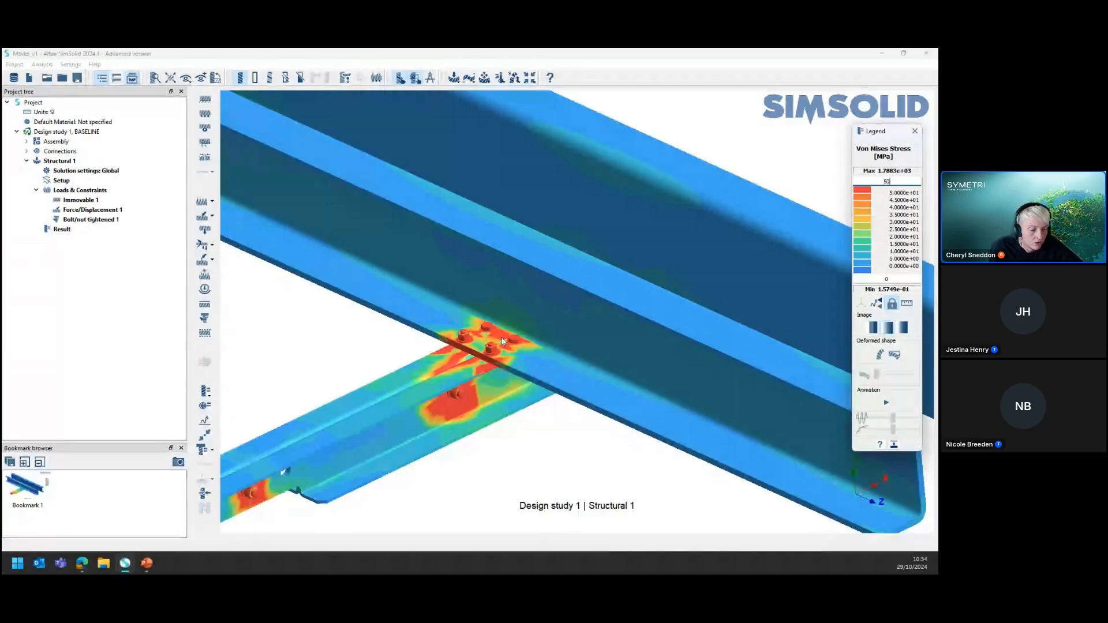
scroll(485, 340, down, 3)
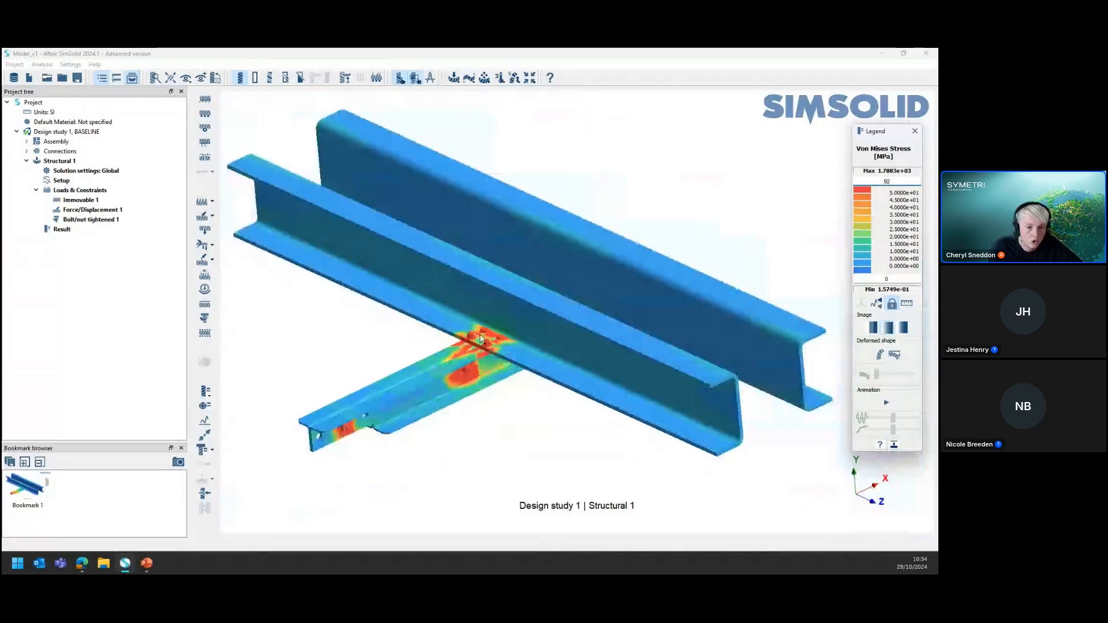
scroll(481, 339, up, 5)
click(178, 462)
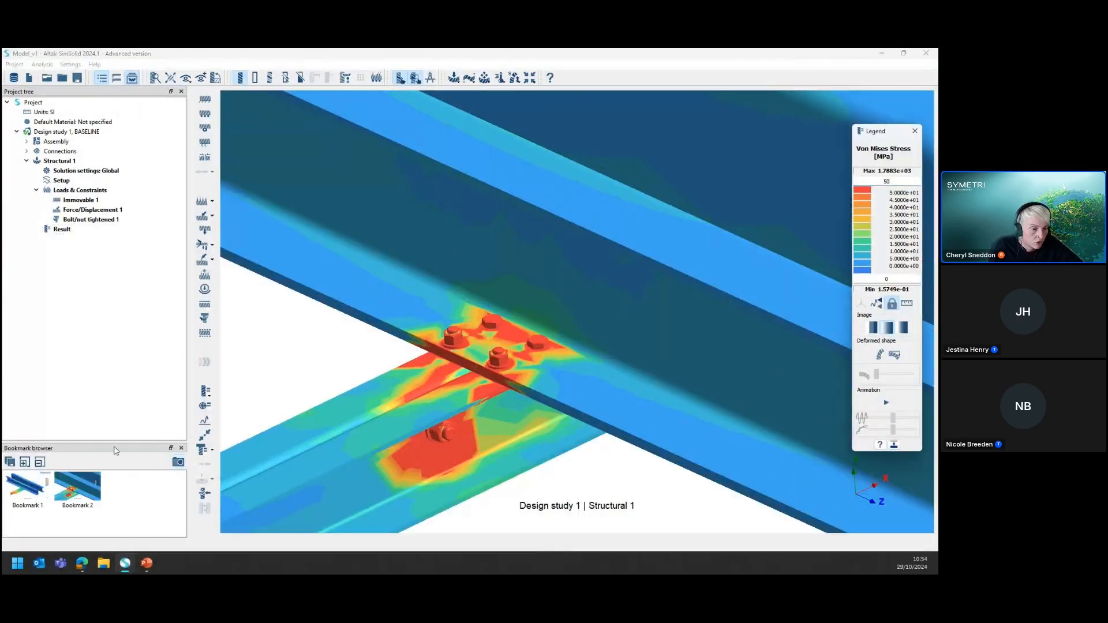
Enlarge the bookmark browser and close the von Mises stress plot
drag(96, 442, 93, 375)
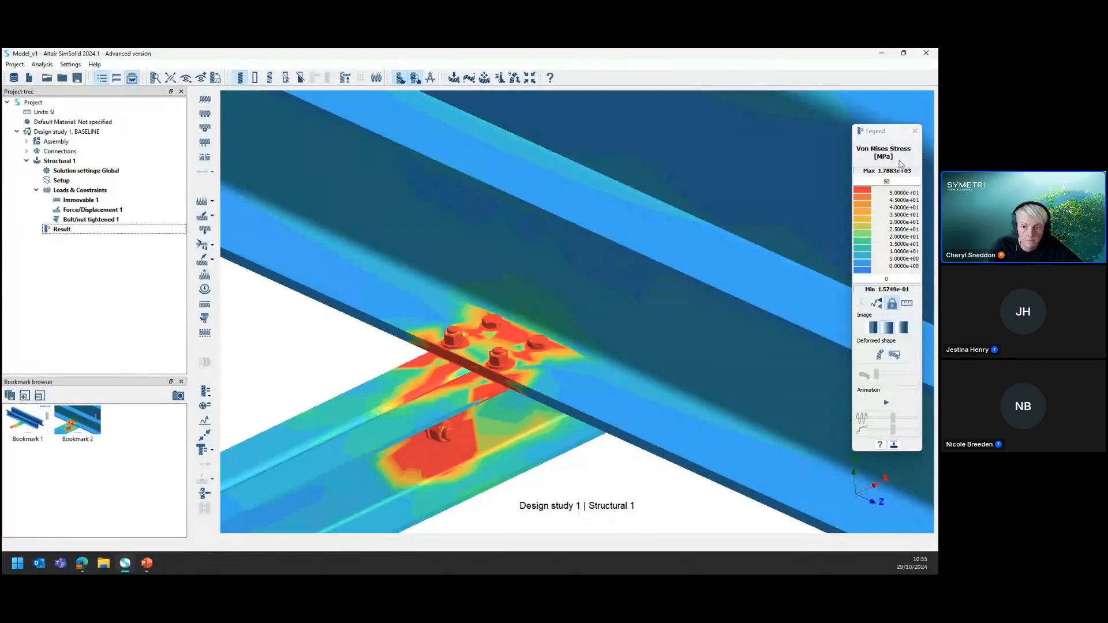
click(915, 133)
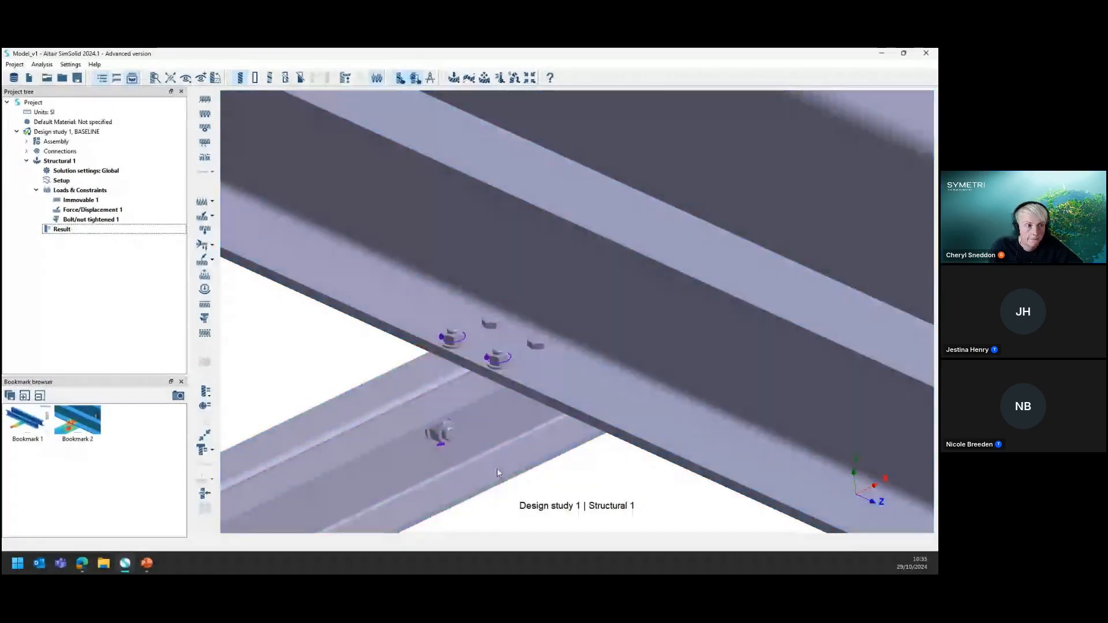
Review the resultant bolt forces of Structural 1 in an enlarged table with the full bolt names shown, then close it
scroll(479, 348, down, 5)
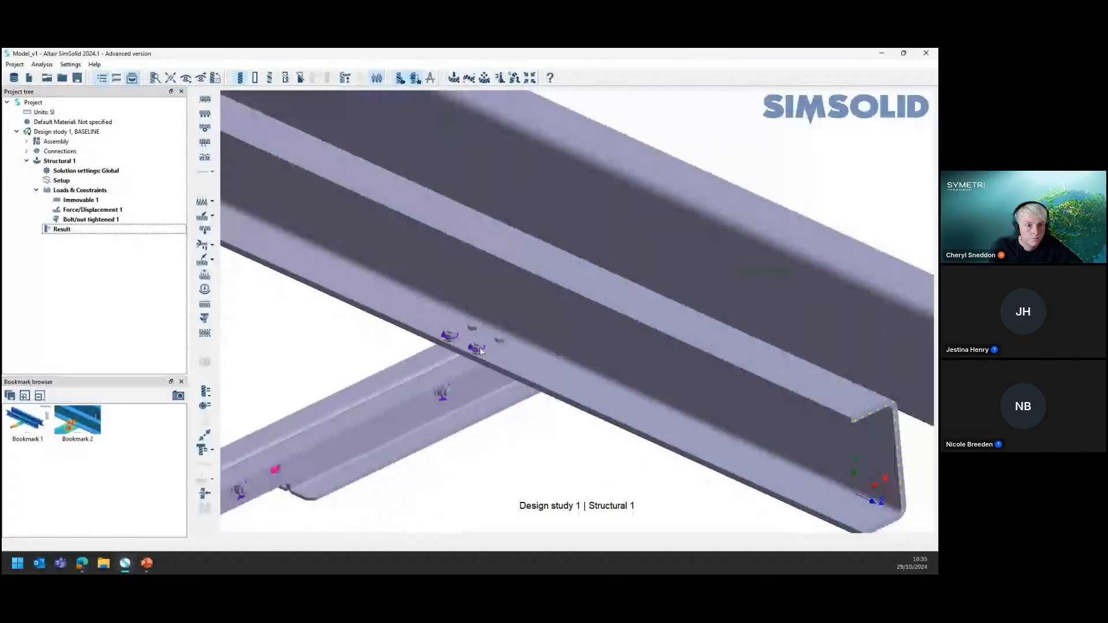
scroll(413, 338, up, 1)
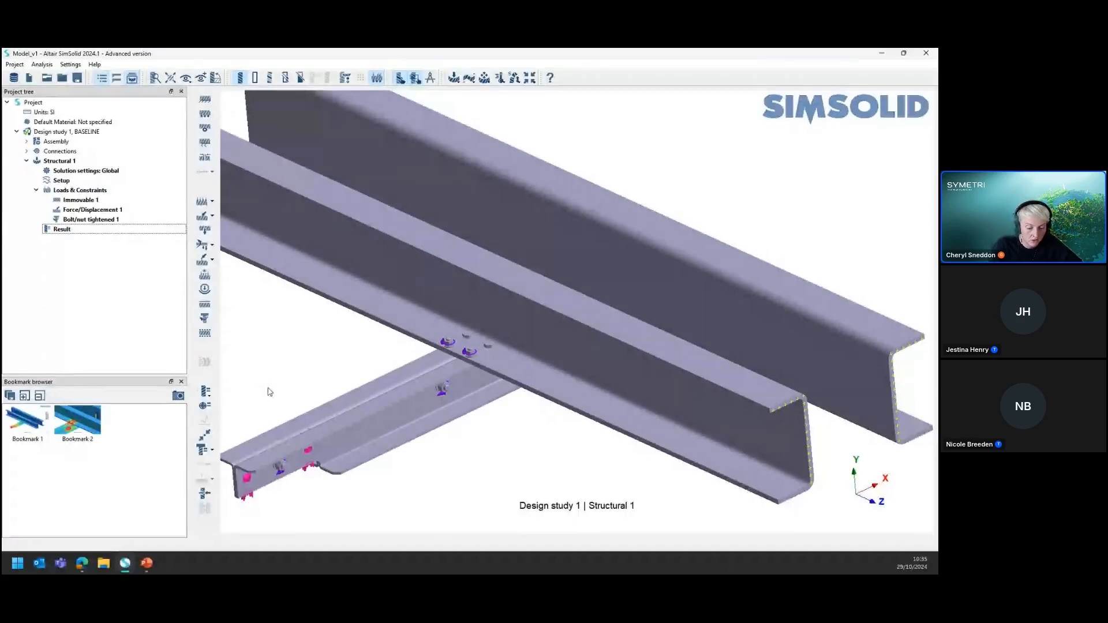
click(212, 451)
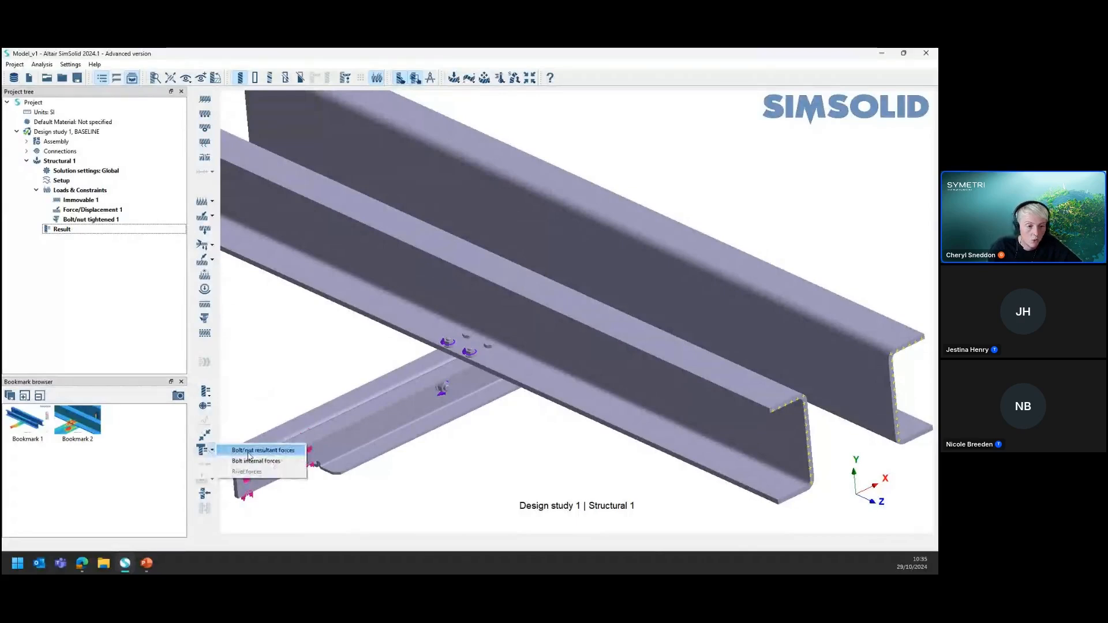
click(249, 451)
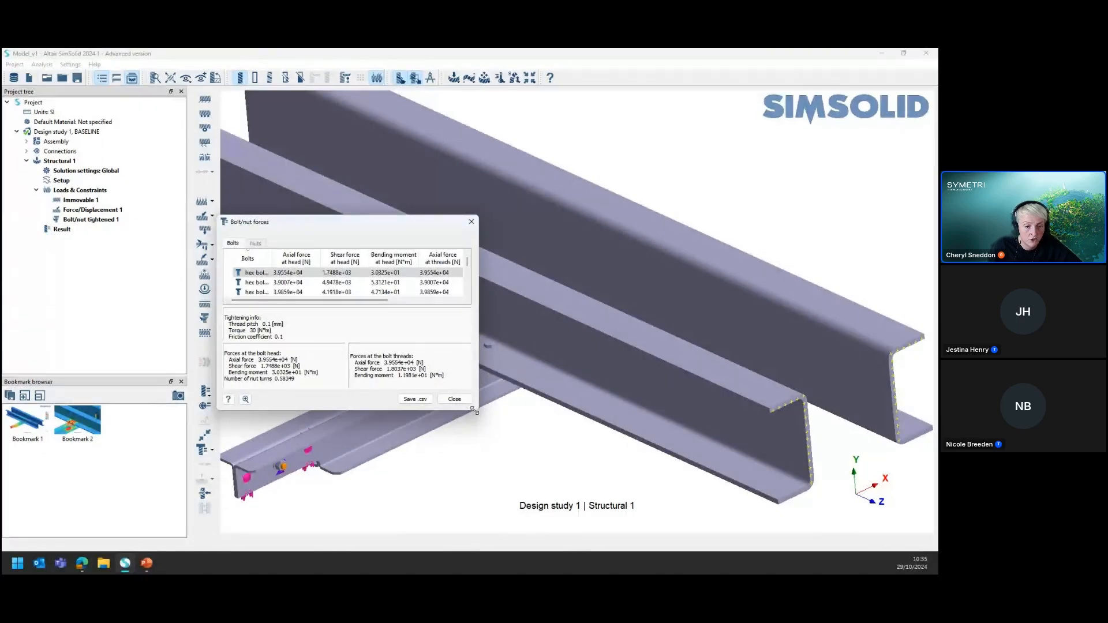
drag(474, 412, 687, 524)
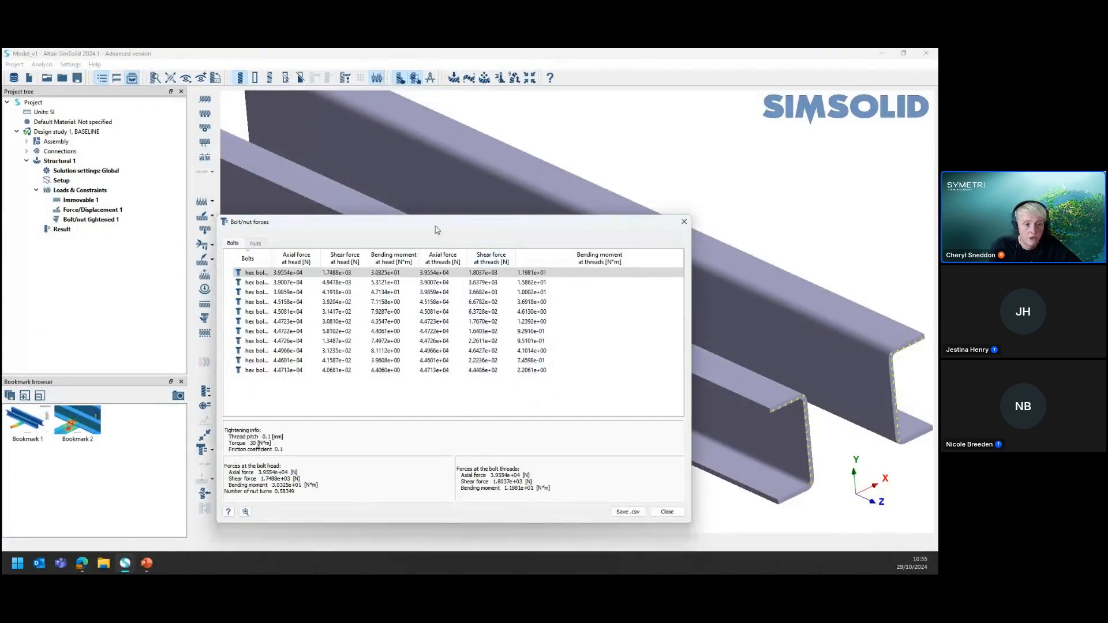
drag(436, 230, 403, 183)
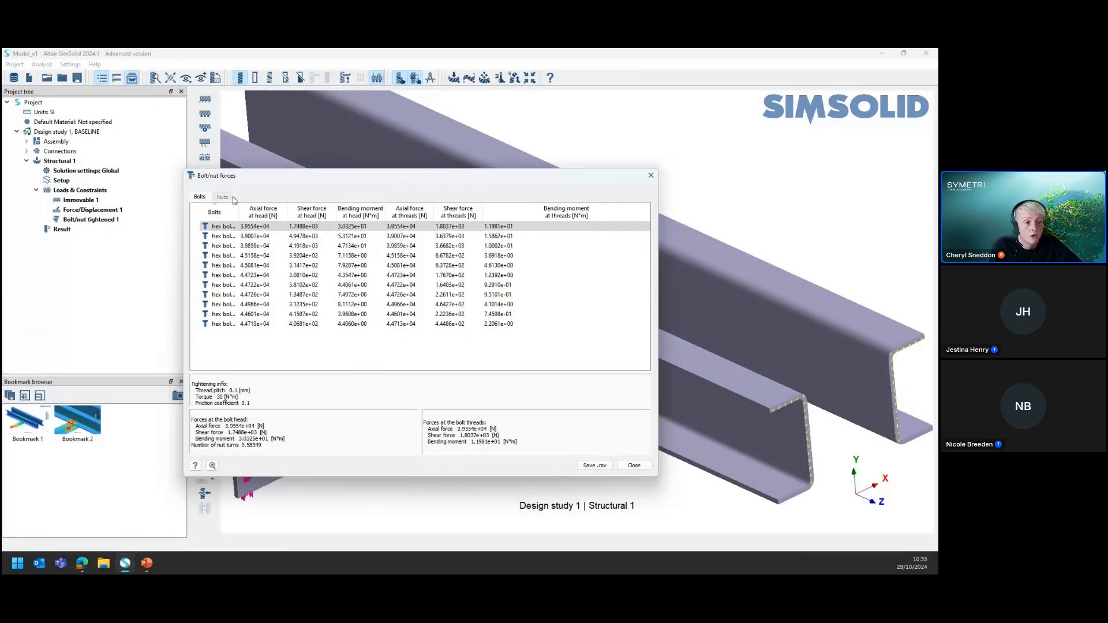
drag(239, 214, 373, 213)
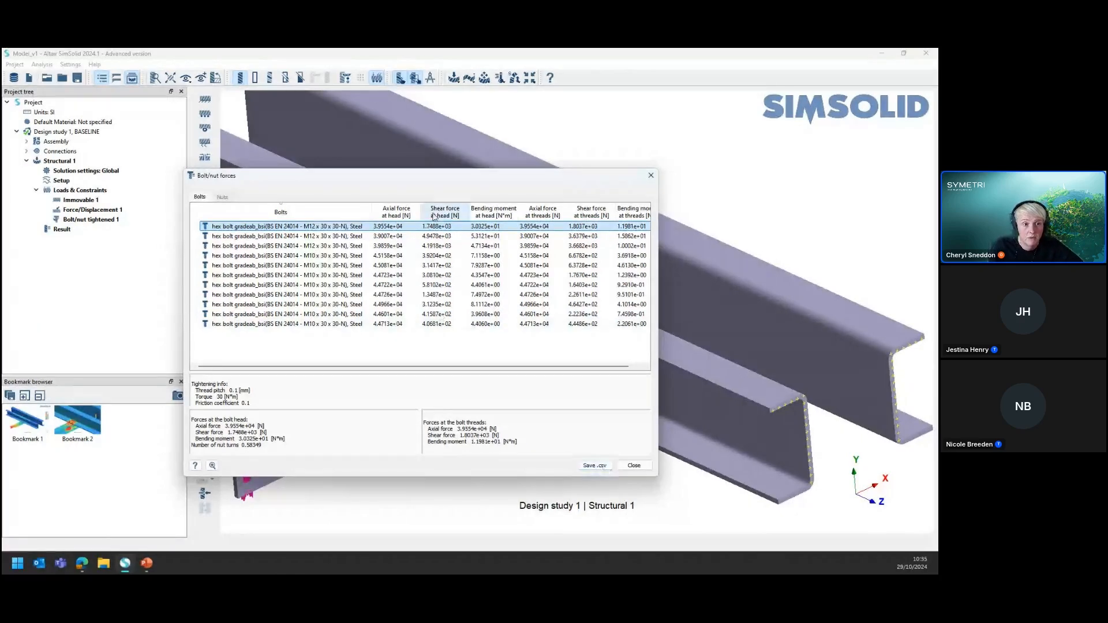
drag(445, 180, 525, 168)
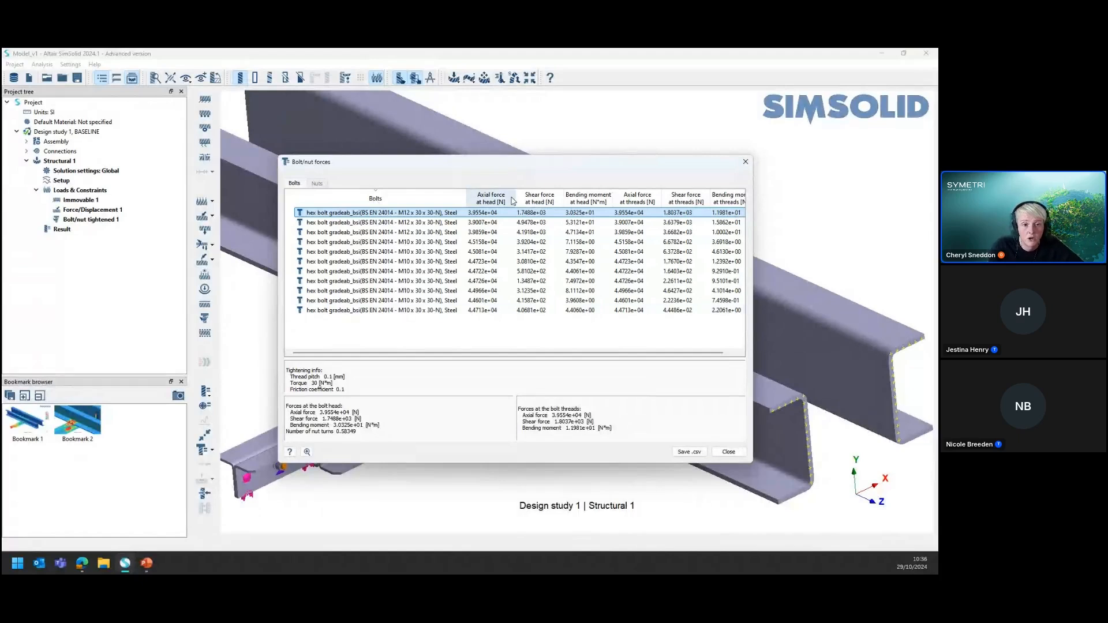
click(739, 455)
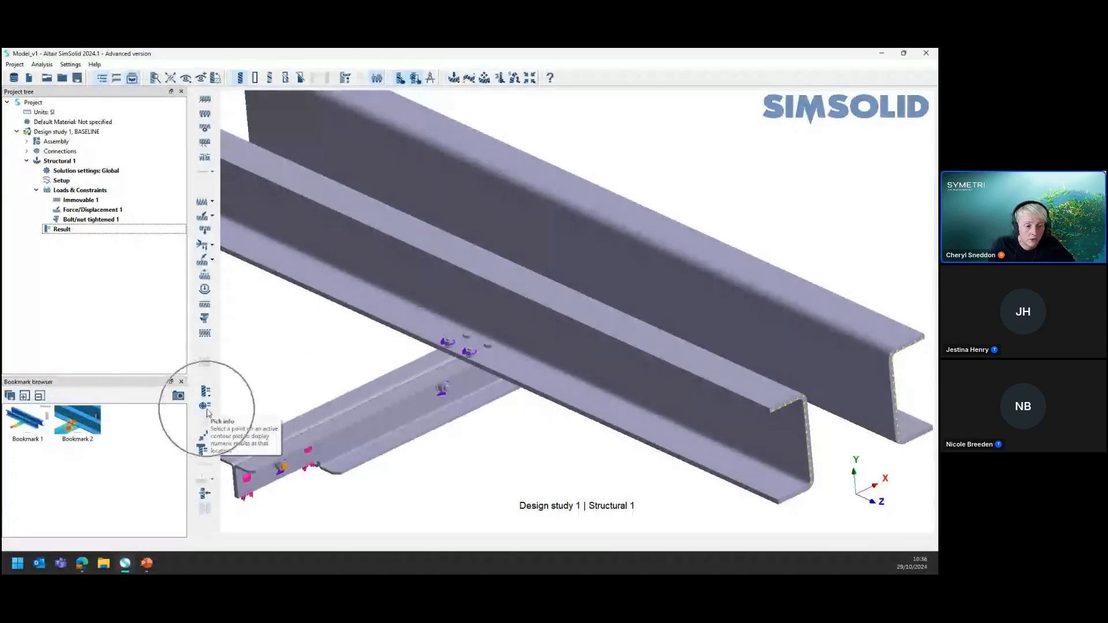
Recall Bookmark 2 and probe the von Mises stress at two points around the bolted joint with Pick info
click(90, 422)
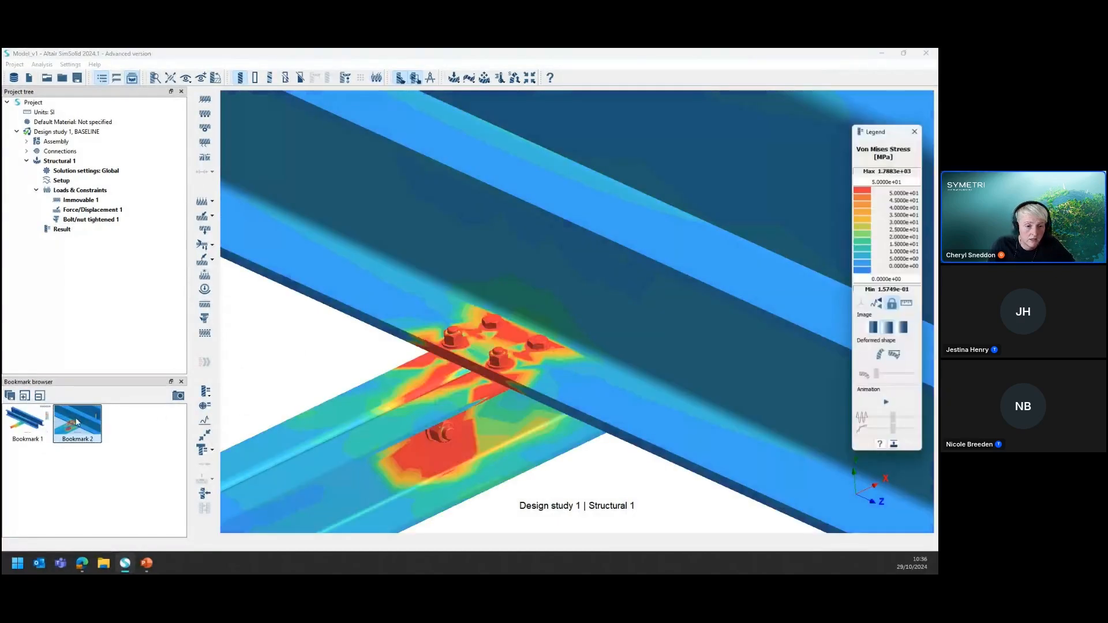
click(205, 405)
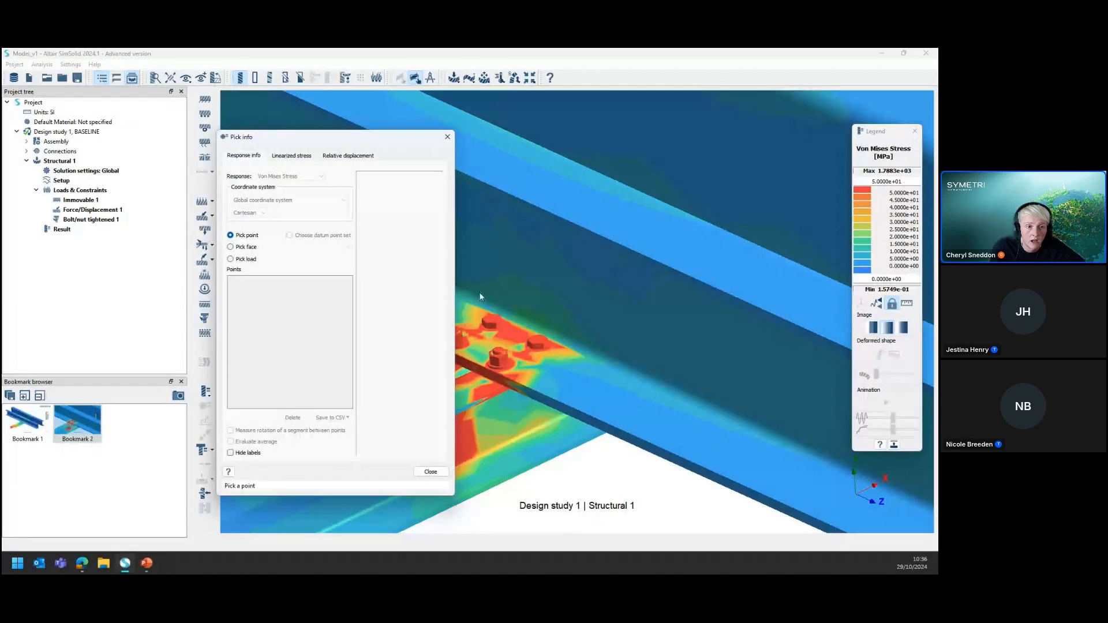
click(511, 327)
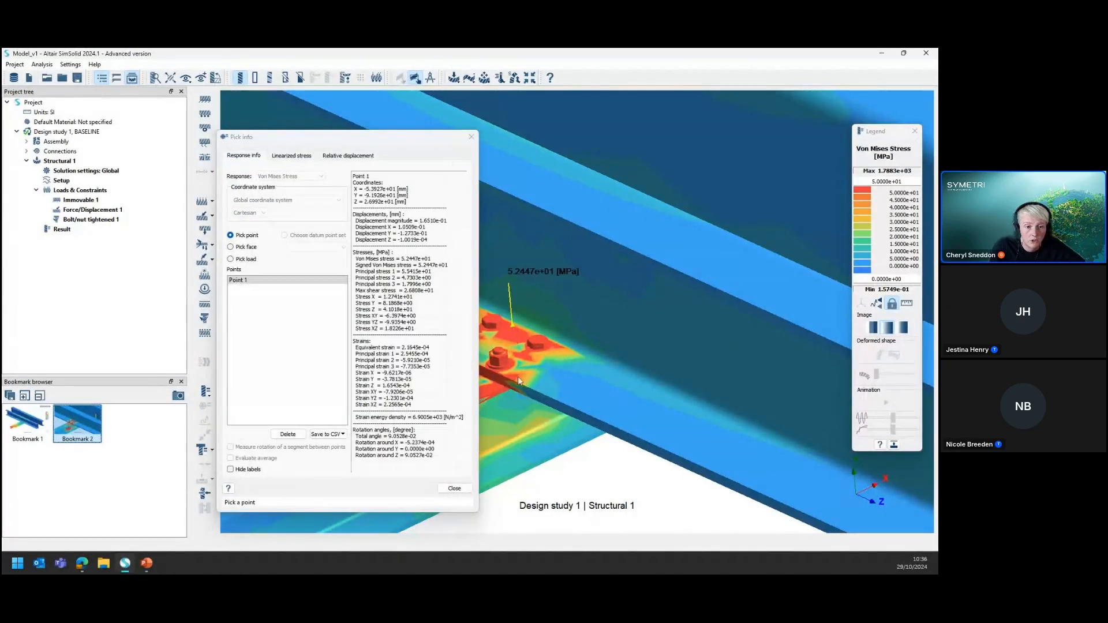
click(504, 365)
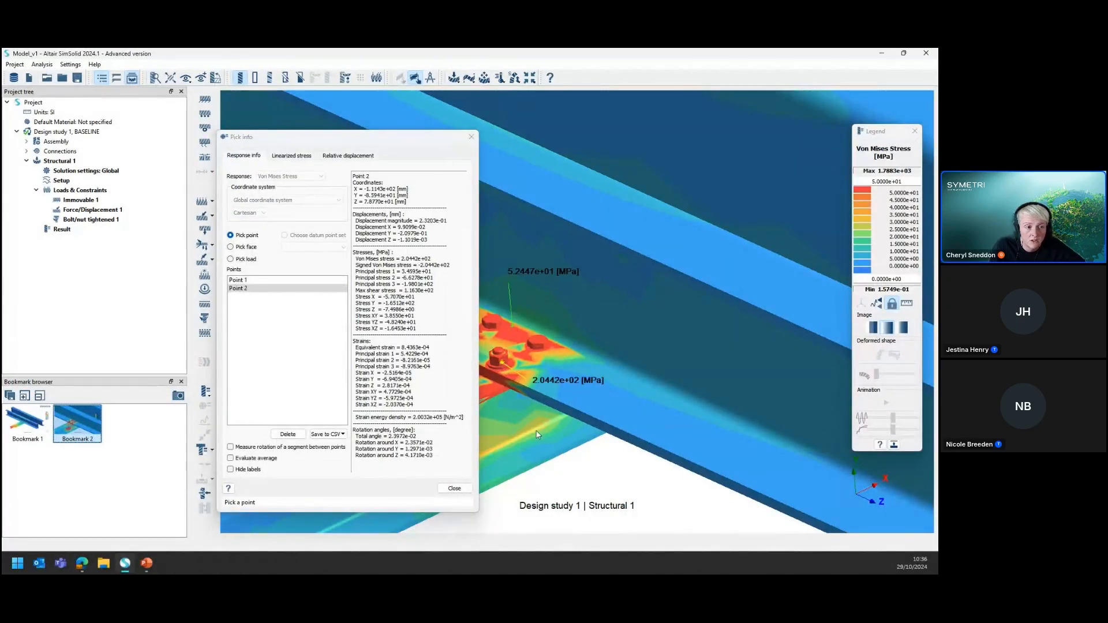
drag(360, 142, 232, 111)
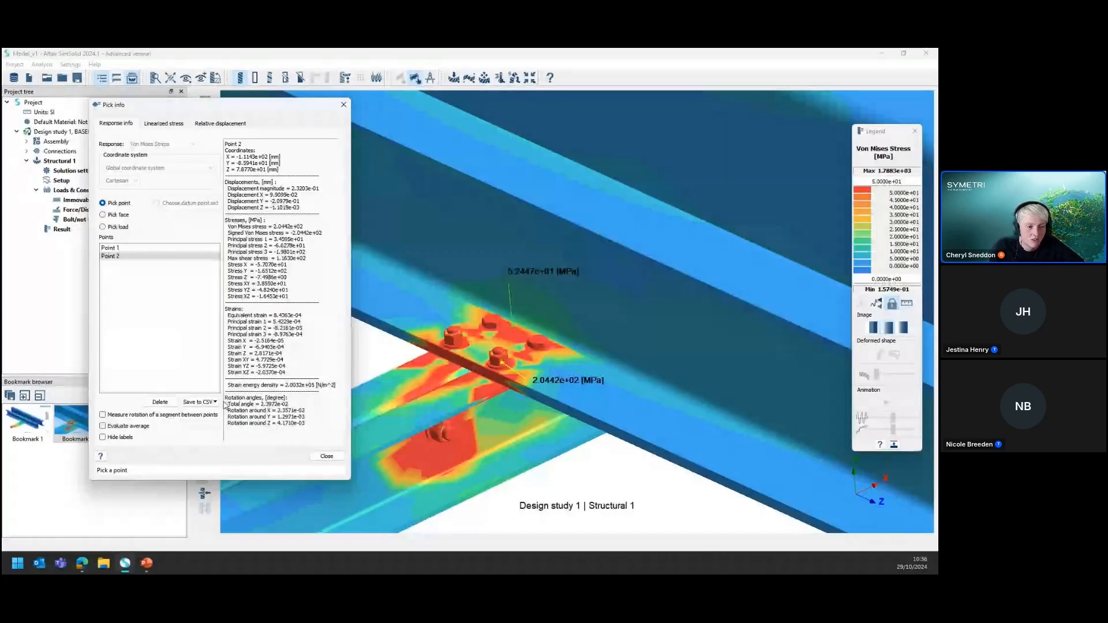
click(326, 457)
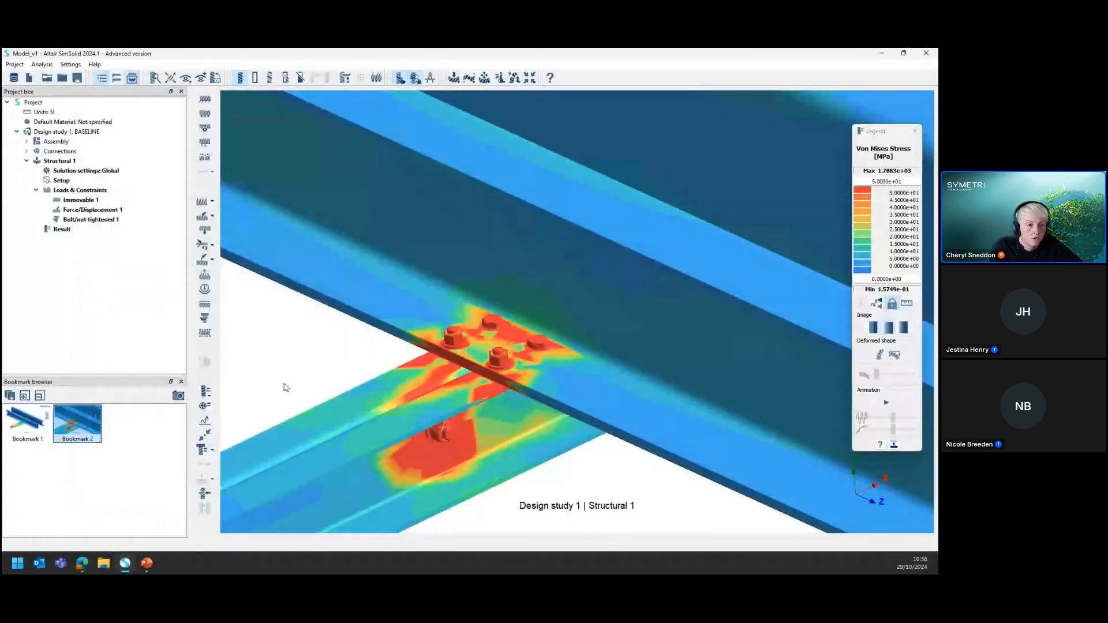
Examine the reaction forces and moments at both Immovable 1 supports on the main beams
click(205, 494)
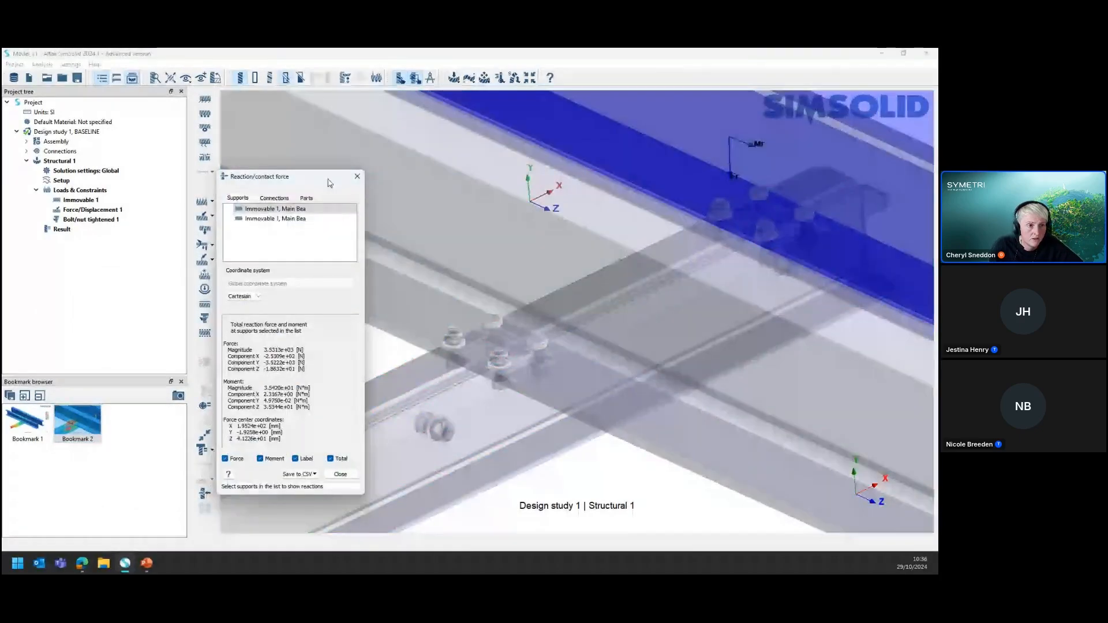
scroll(536, 368, down, 5)
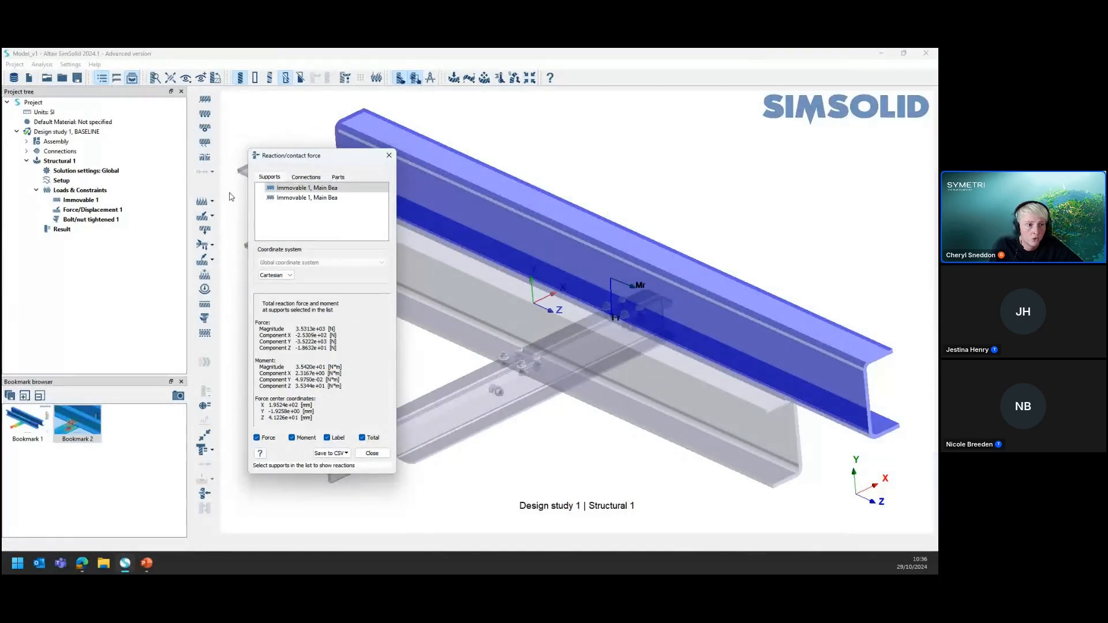
click(307, 198)
click(306, 188)
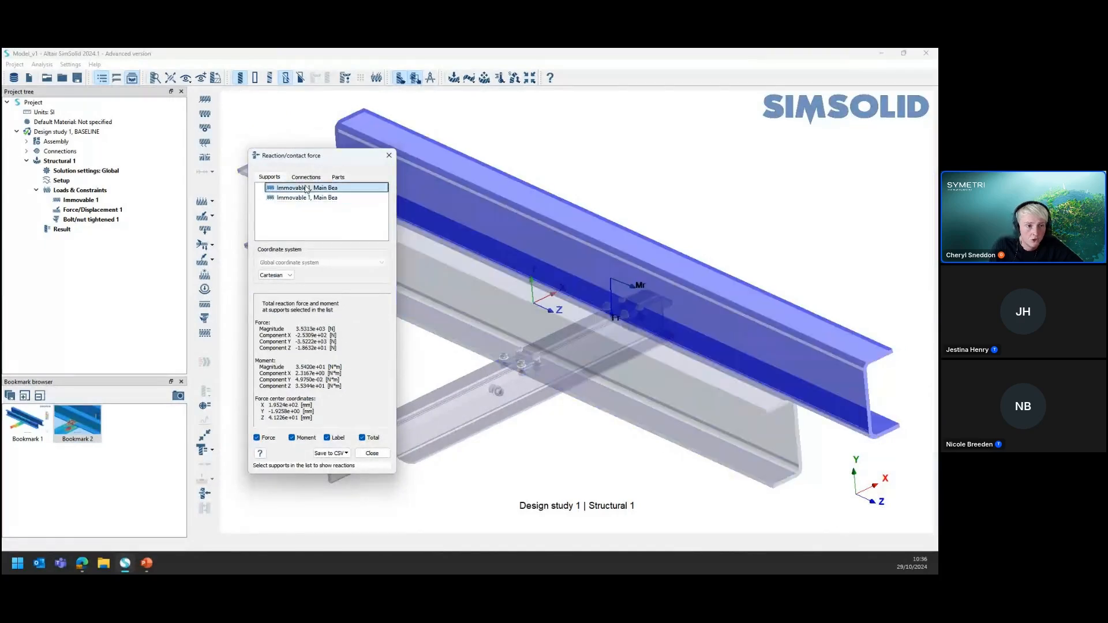
click(307, 198)
Examine the contact forces at individual bonded connections, including Connection 4, recheck the support reactions, and close the force results
click(307, 178)
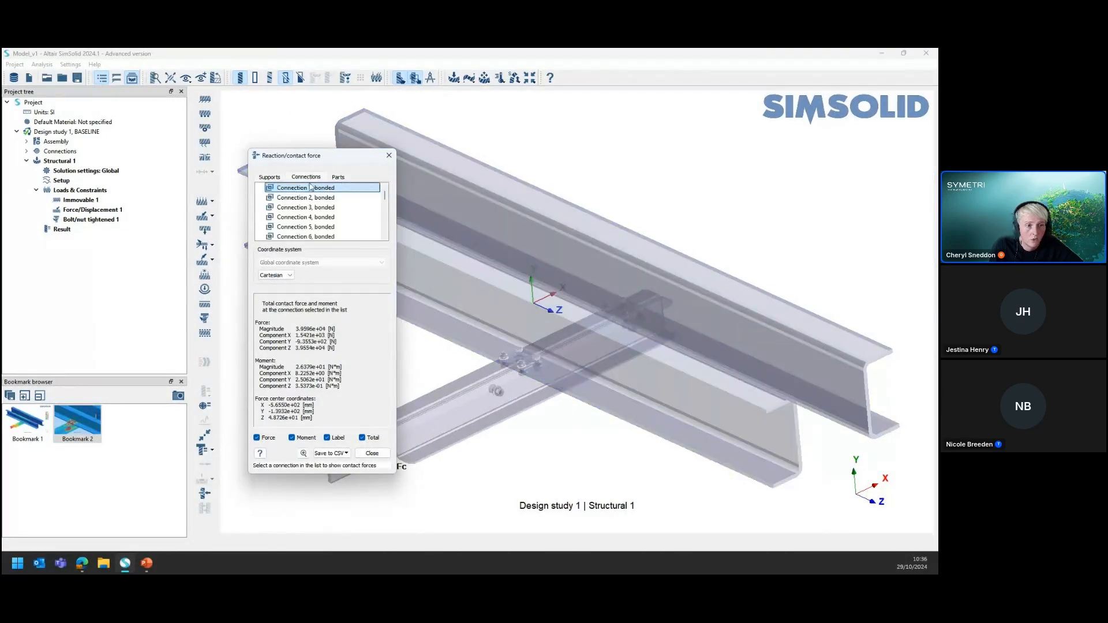
click(319, 207)
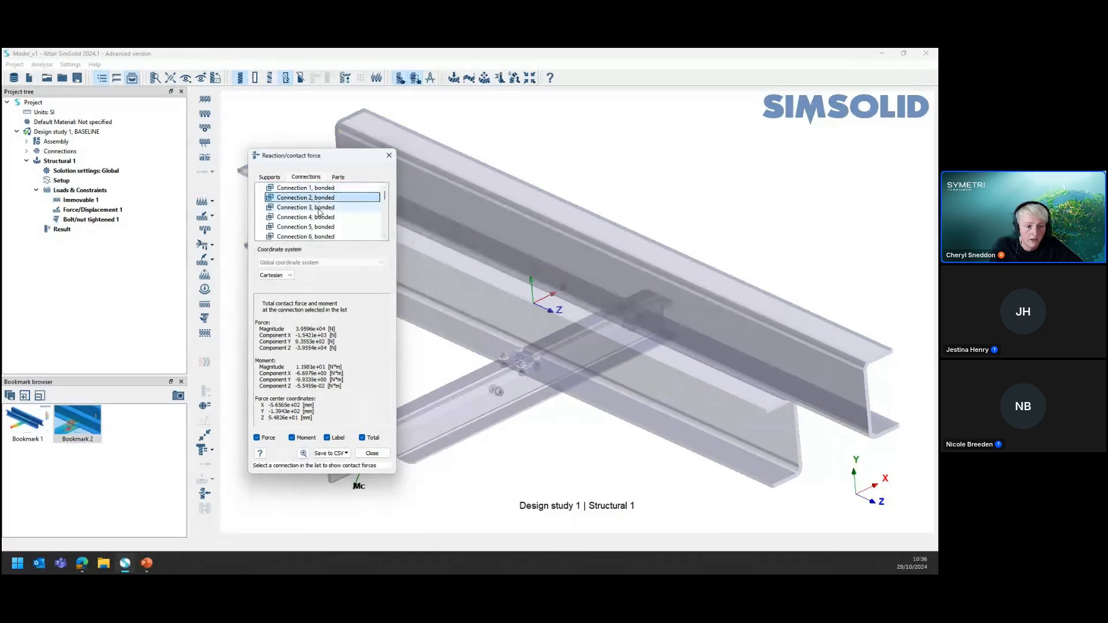
click(317, 218)
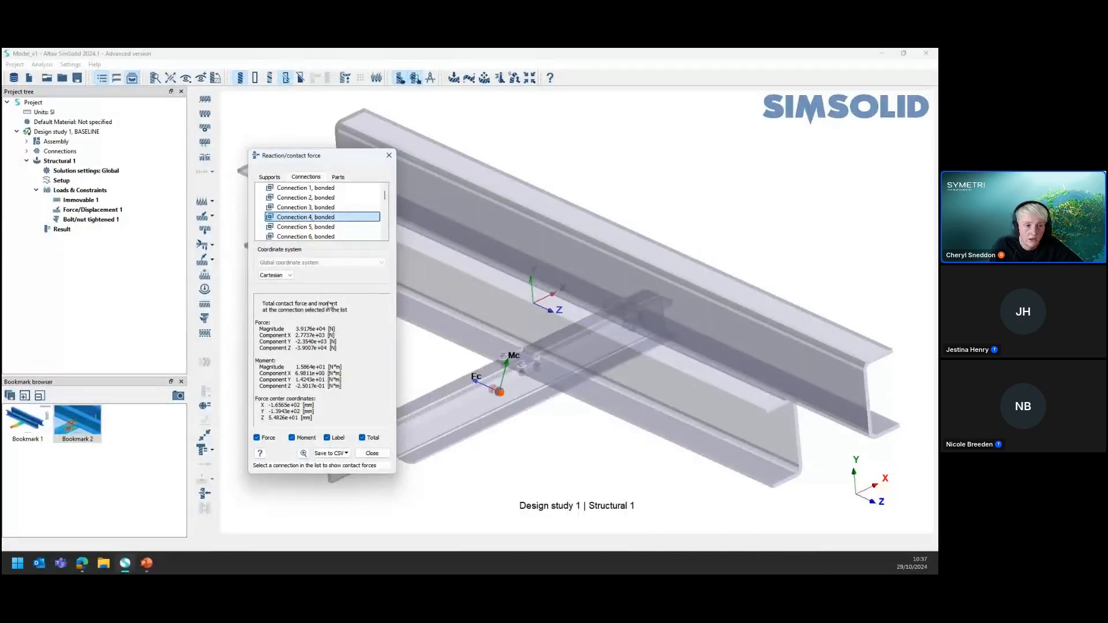
click(269, 177)
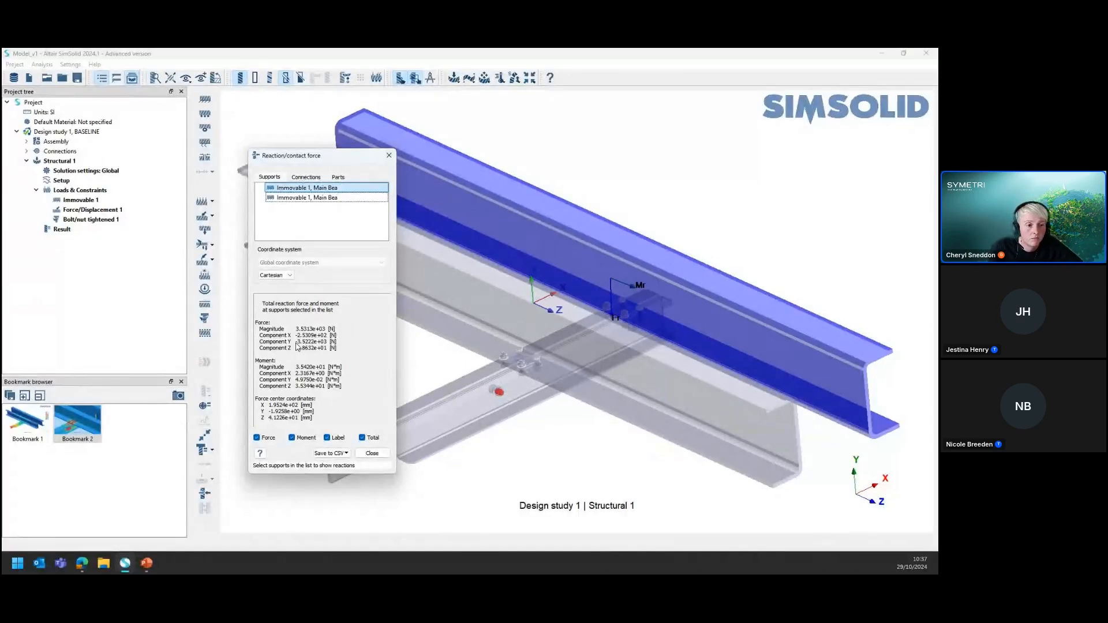
drag(327, 162, 251, 177)
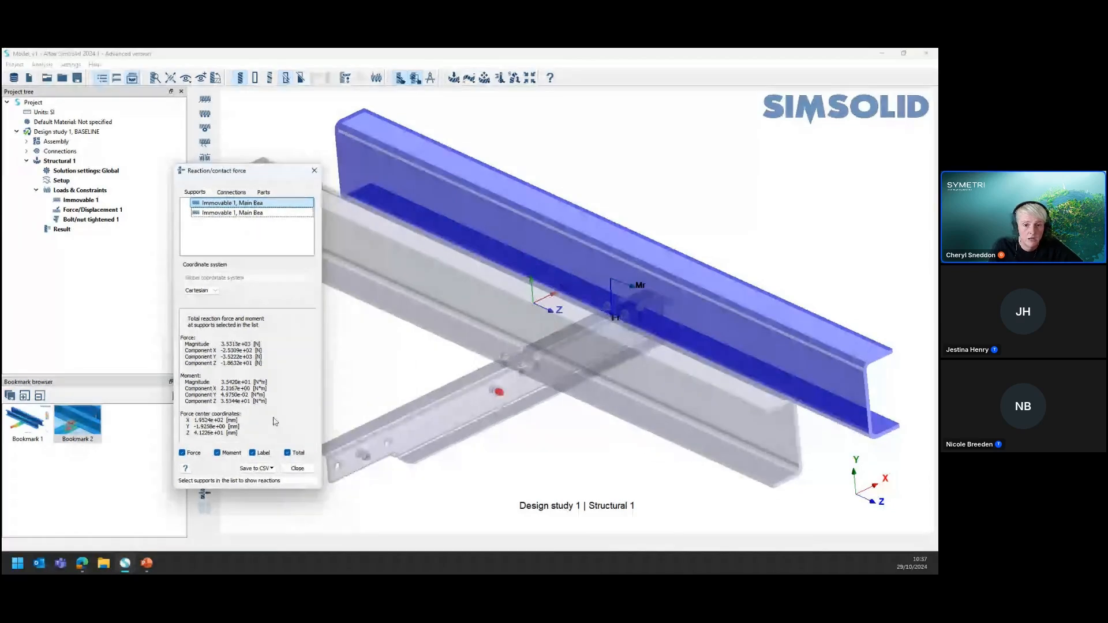
click(297, 468)
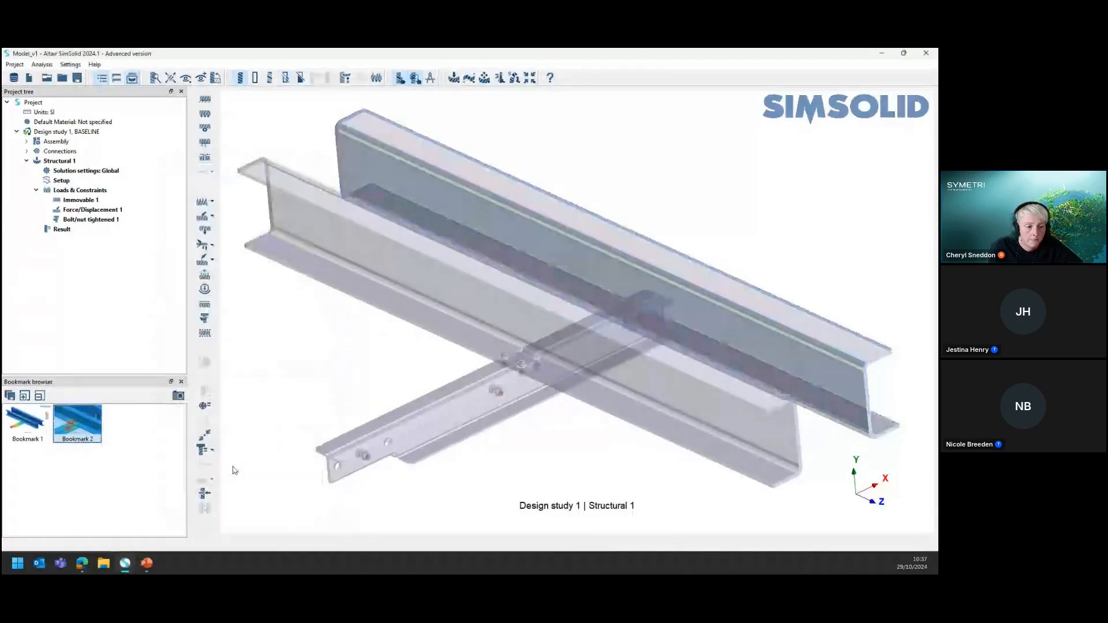
click(205, 459)
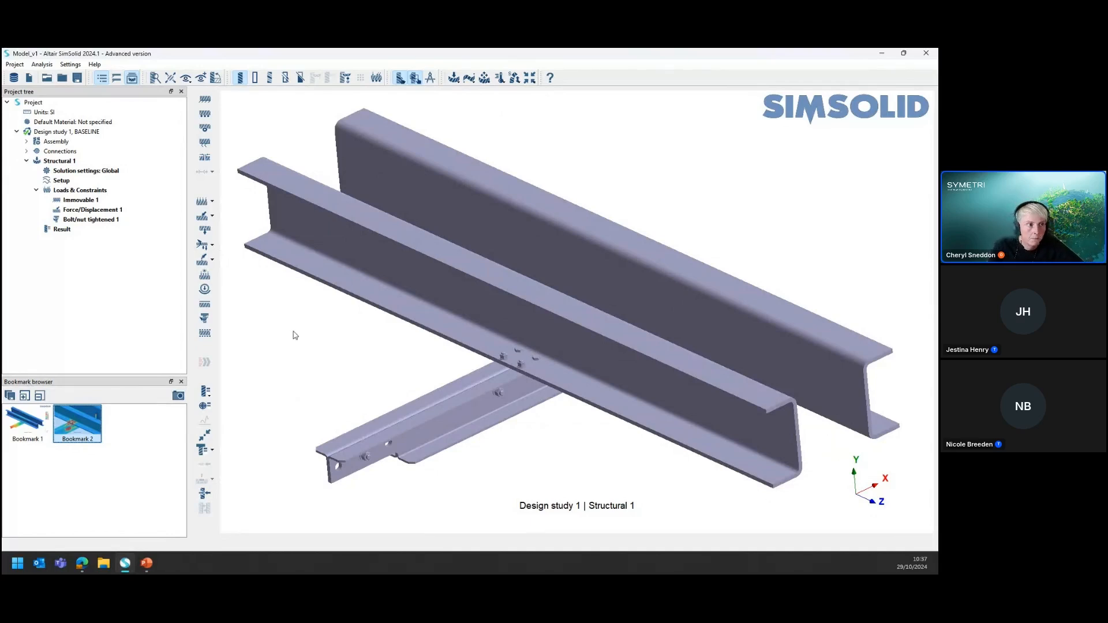
Import the geometry file Model_v2.x_t from the Demo Models folder into the project as a new design study
click(17, 65)
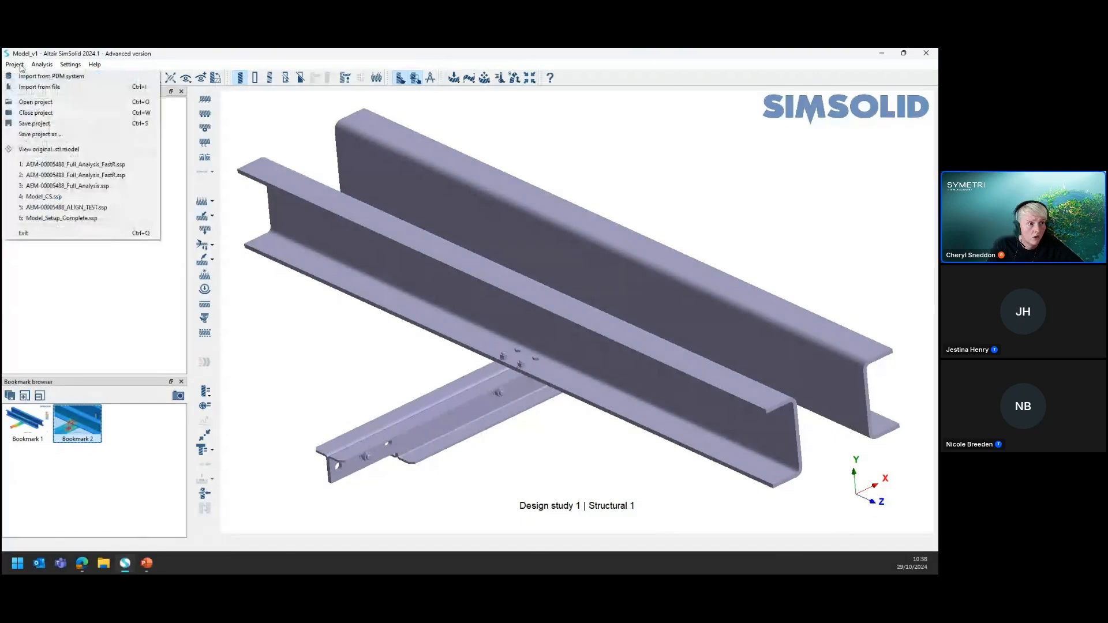
click(78, 87)
click(168, 217)
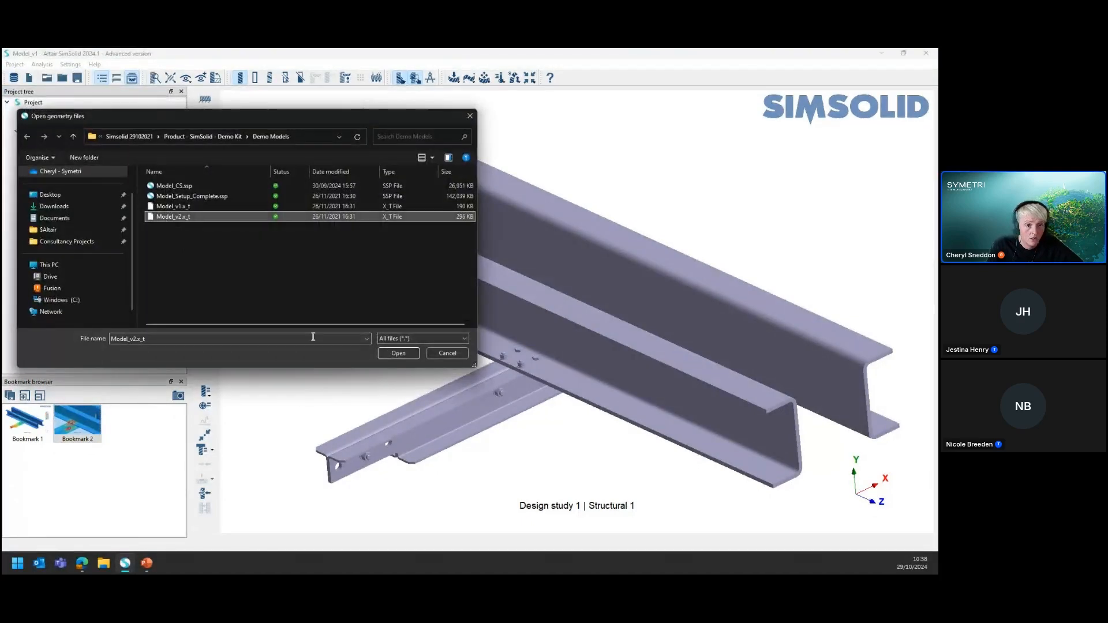
click(398, 353)
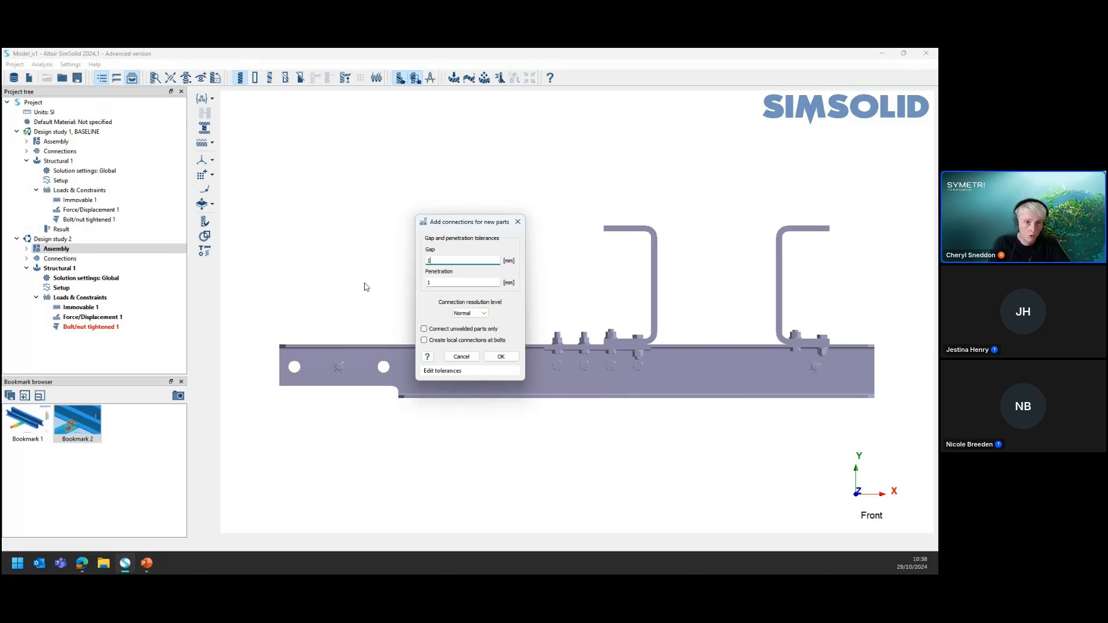
Add connections for the new parts with 1 mm gap and penetration tolerances at Normal resolution
drag(475, 225, 376, 185)
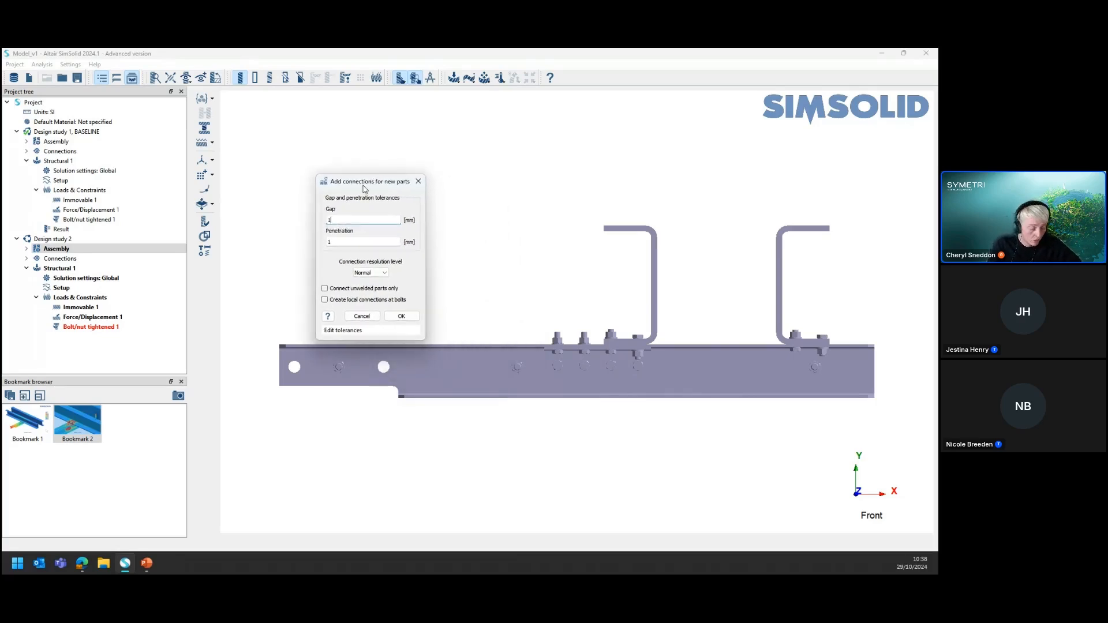
key(ctrl)
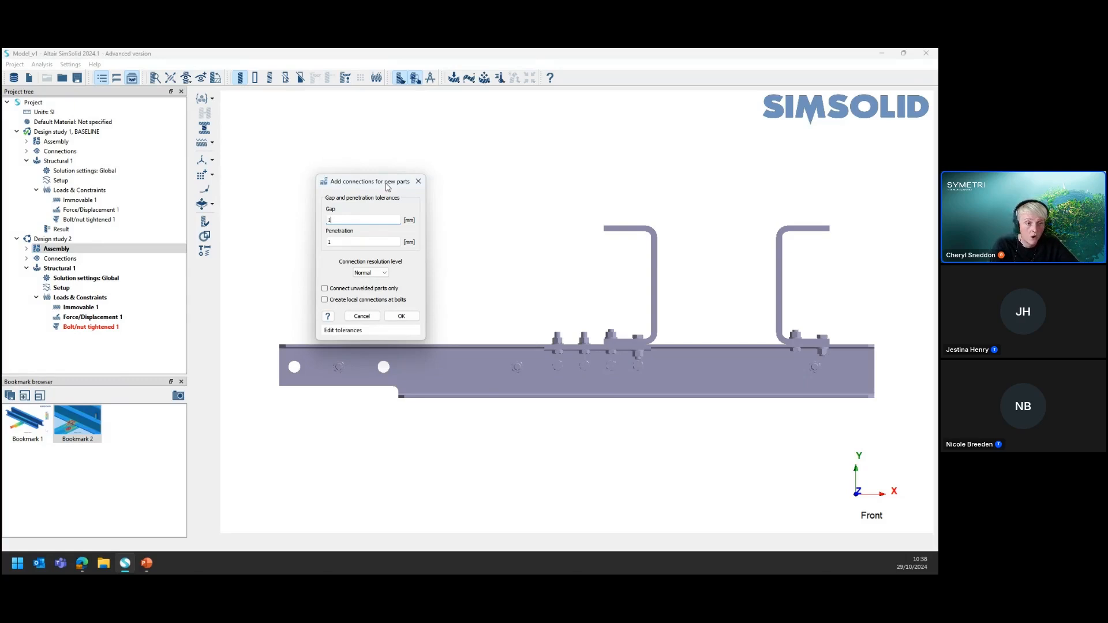
click(403, 316)
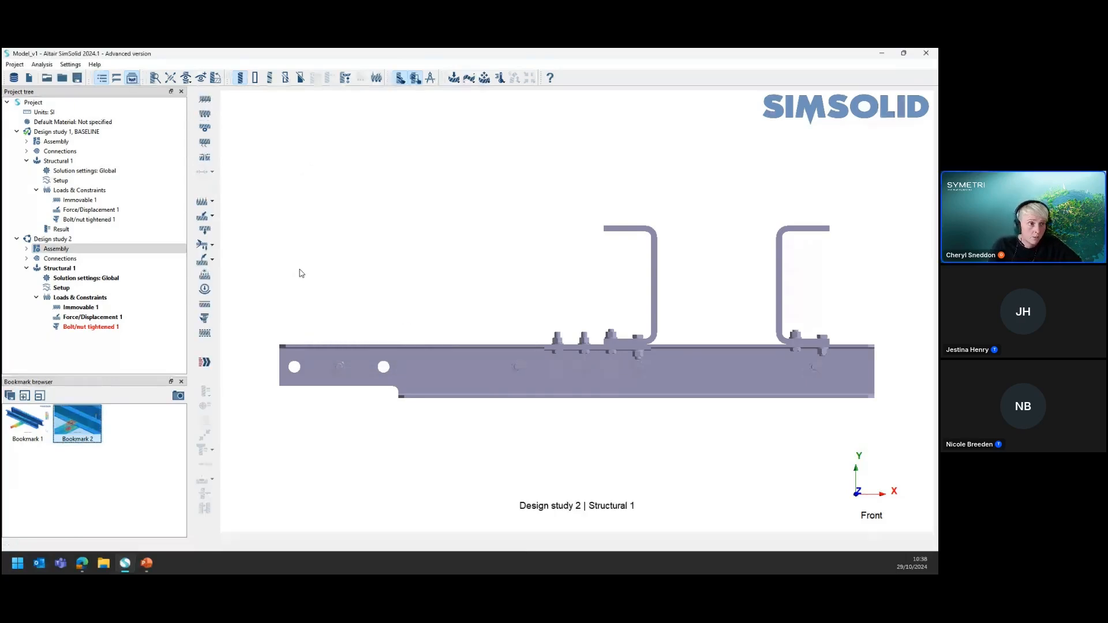
Review which parts of the Design study 2 assembly already have a material applied
click(63, 250)
click(208, 100)
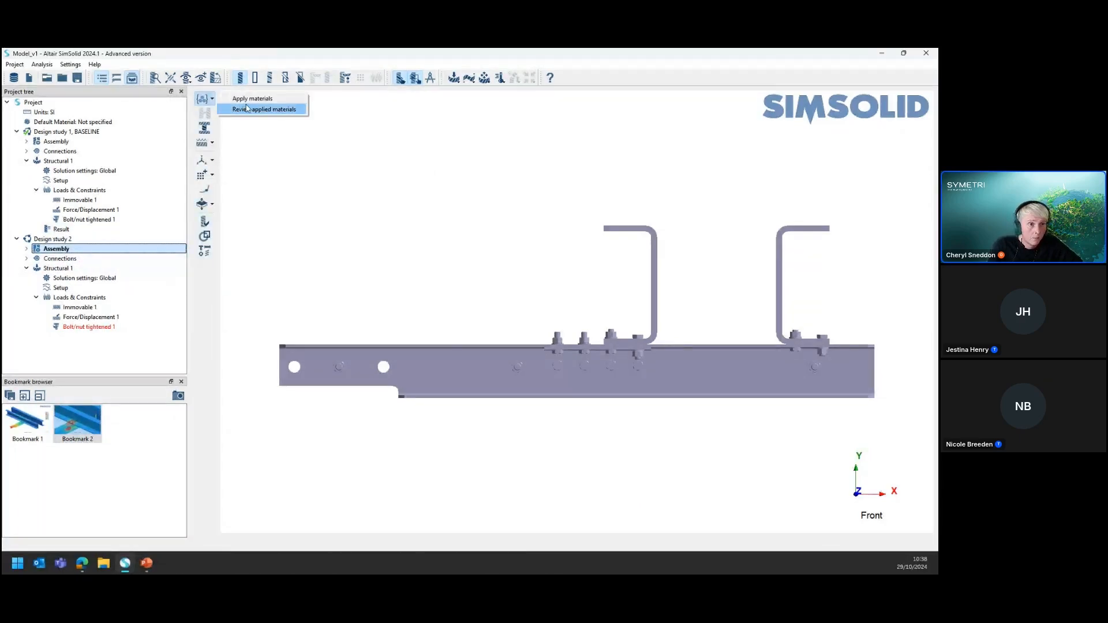
click(246, 108)
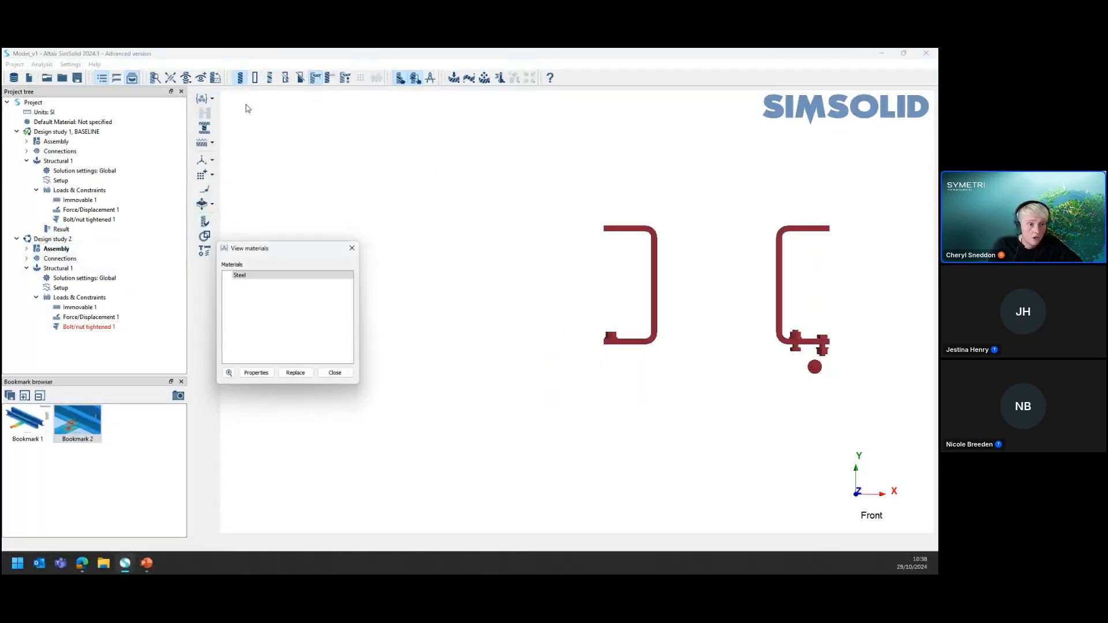
click(351, 249)
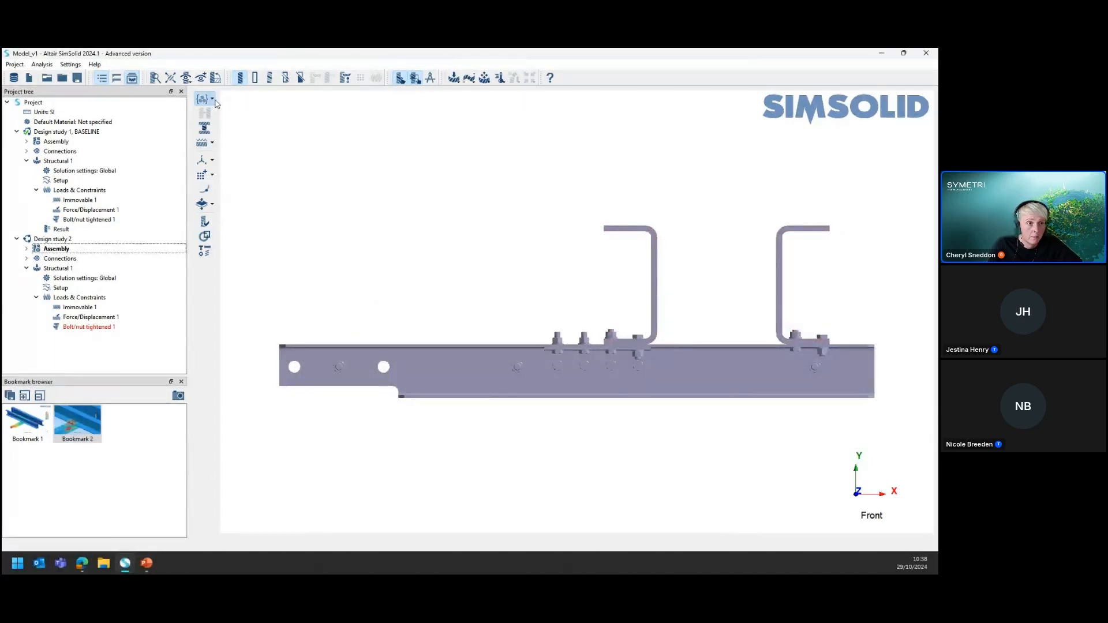
Apply the Steel material from the current project to all parts of the Design study 2 assembly
click(212, 100)
click(253, 99)
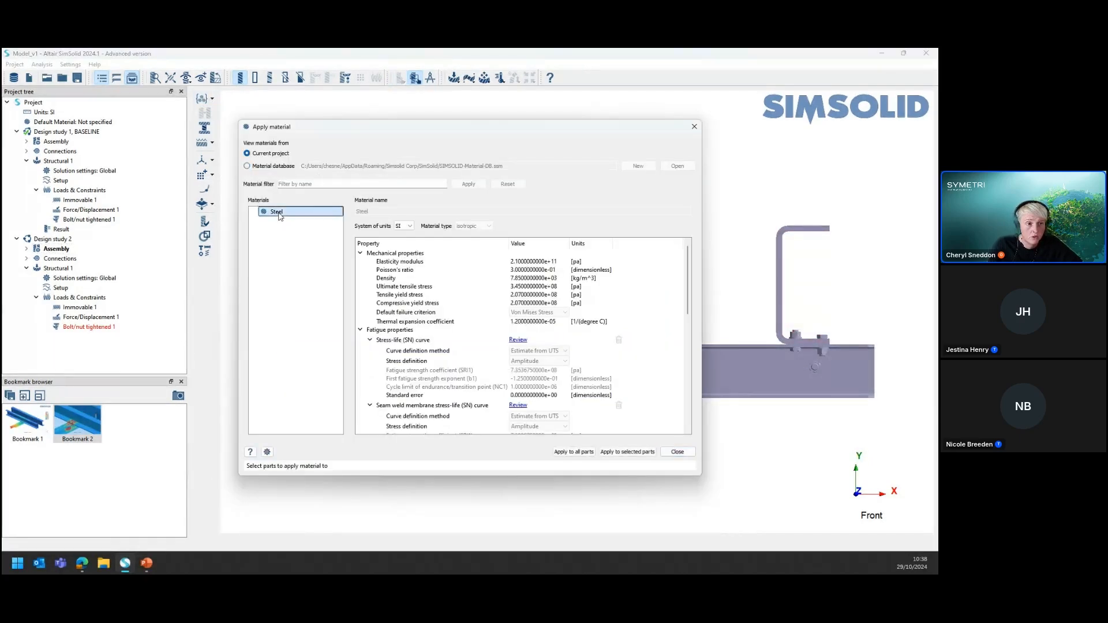
click(584, 454)
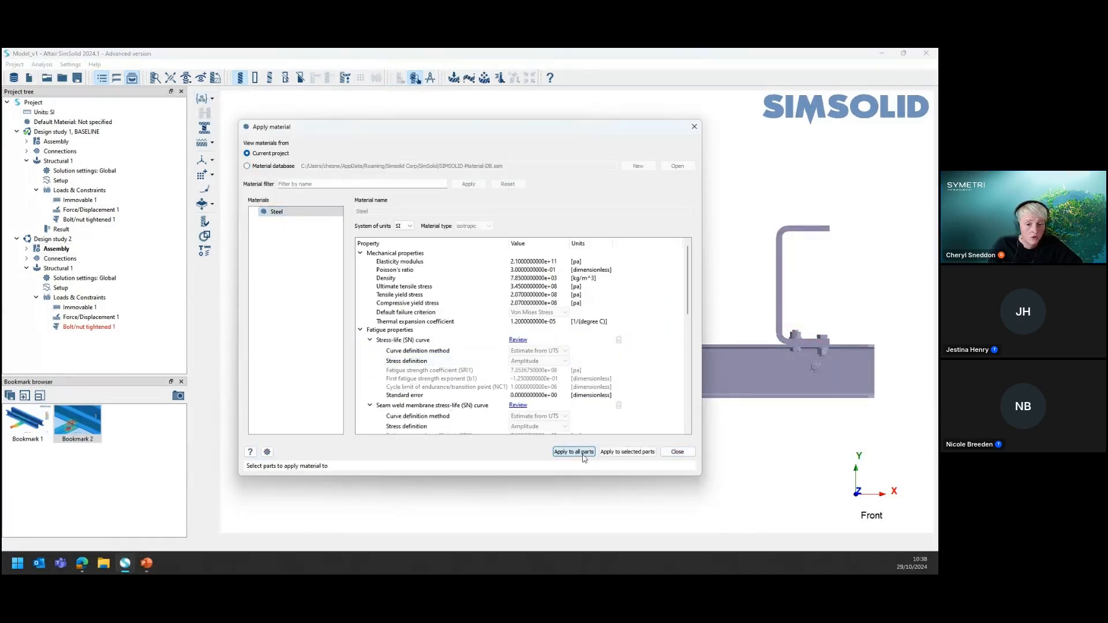
click(676, 452)
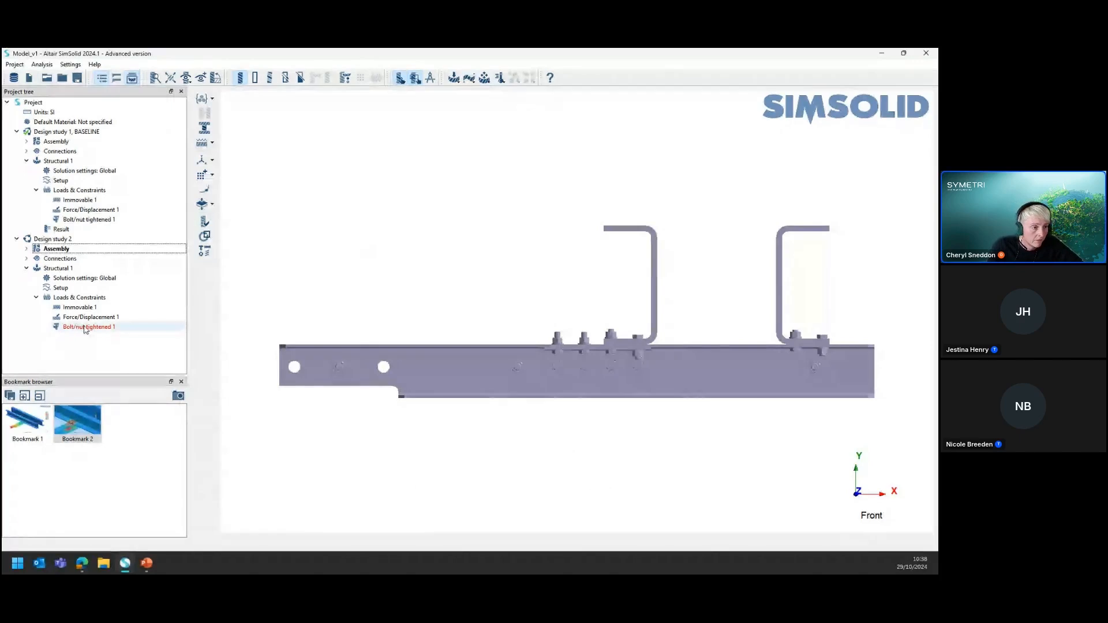
Compare the bolted joint geometry of Design study 1 and Design study 2 at close range
middle_drag(368, 275, 426, 340)
scroll(639, 339, down, 1)
scroll(639, 338, up, 3)
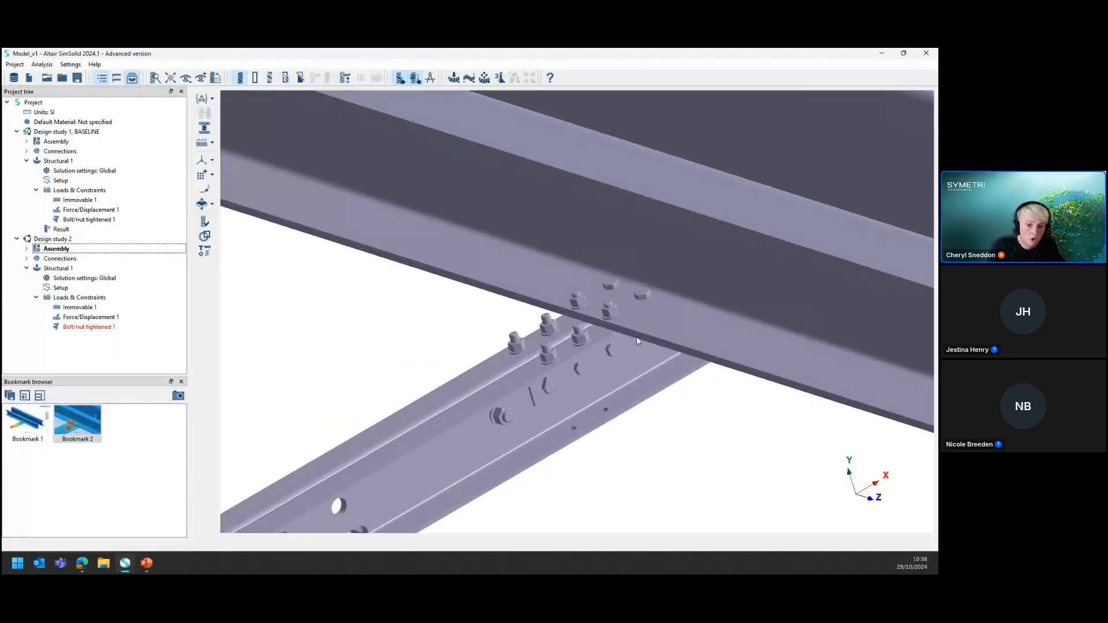
click(56, 133)
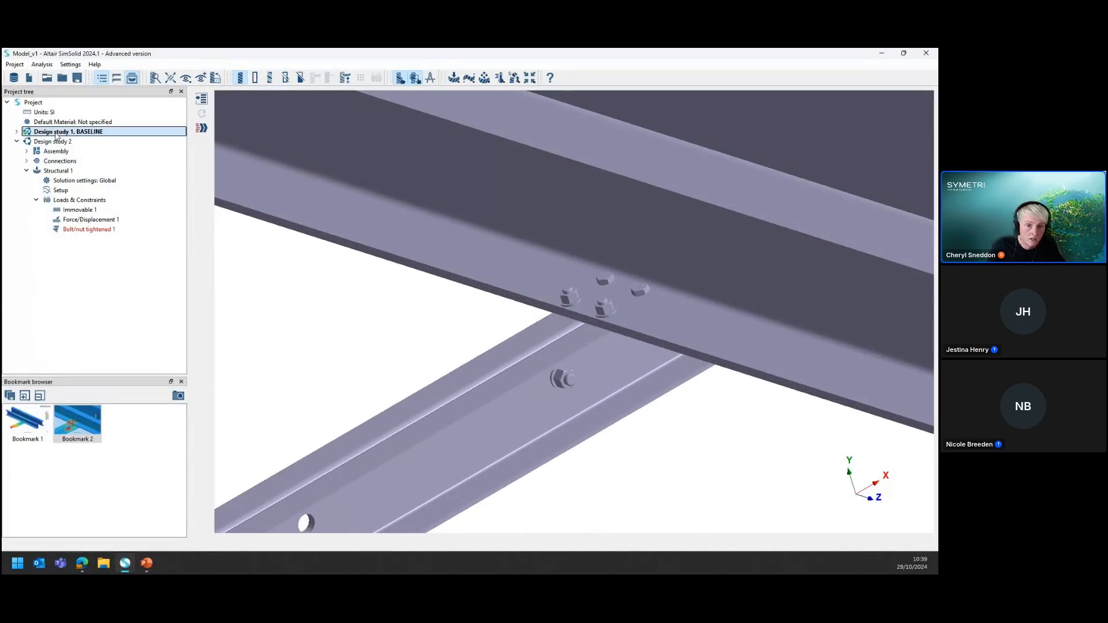
click(51, 142)
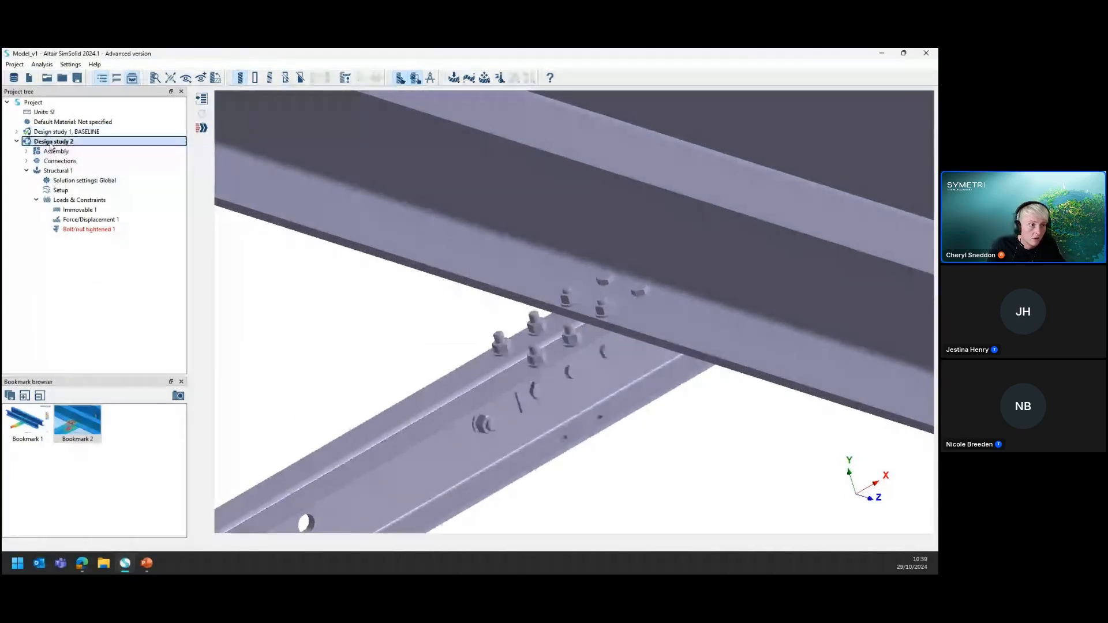
click(51, 132)
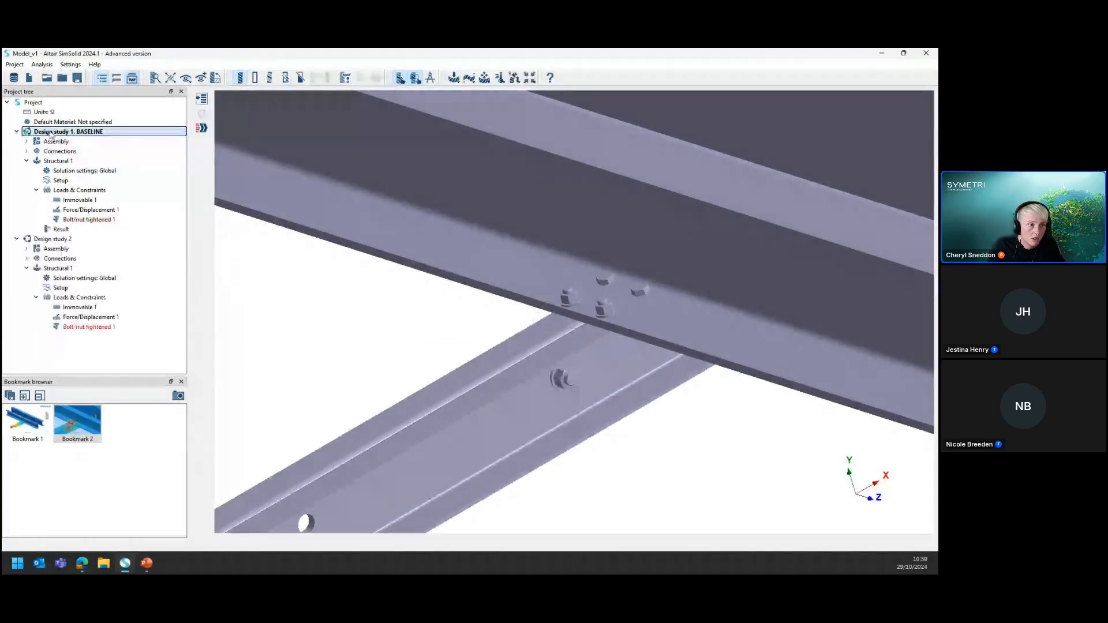
click(49, 240)
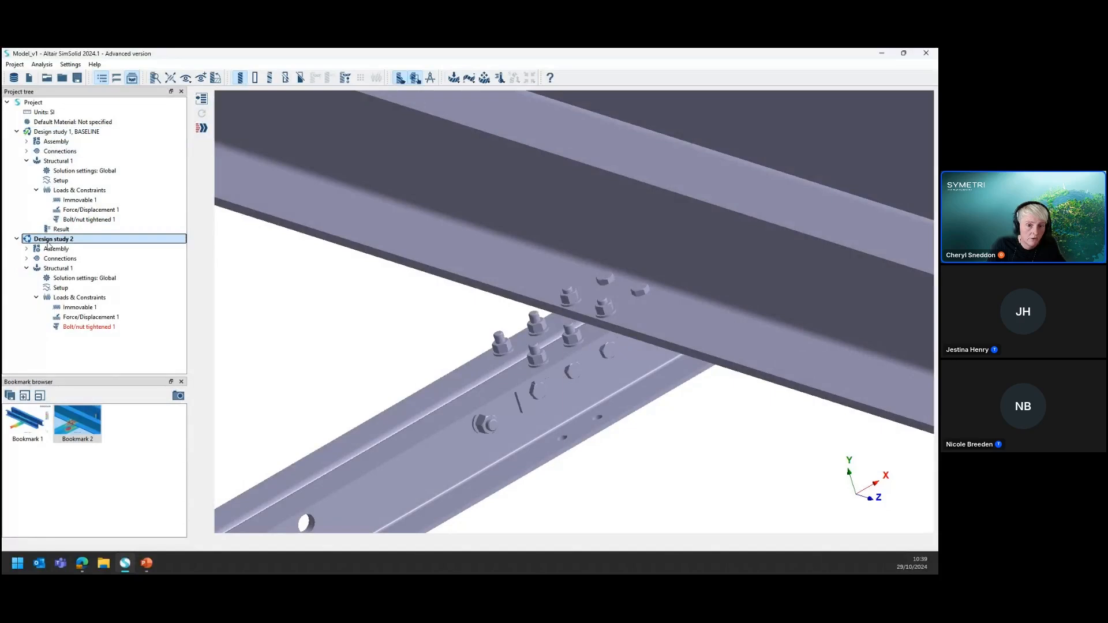
Edit Bolt/nut tightened 1 in Design study 2, replacing its listed nuts with a new selection covering the whole assembly
click(87, 328)
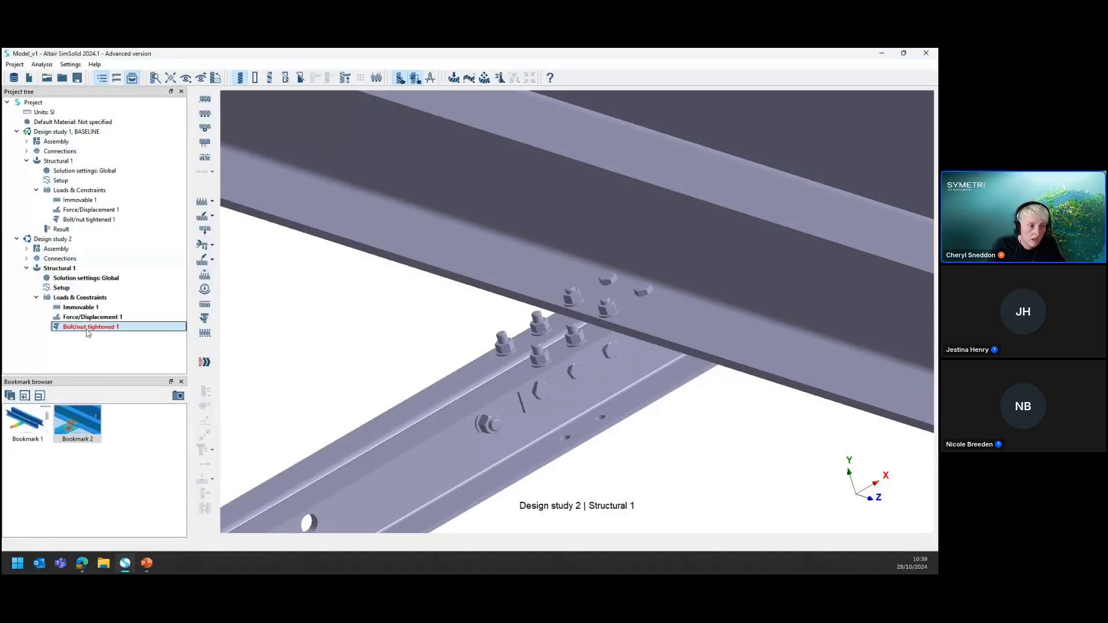
scroll(460, 346, down, 8)
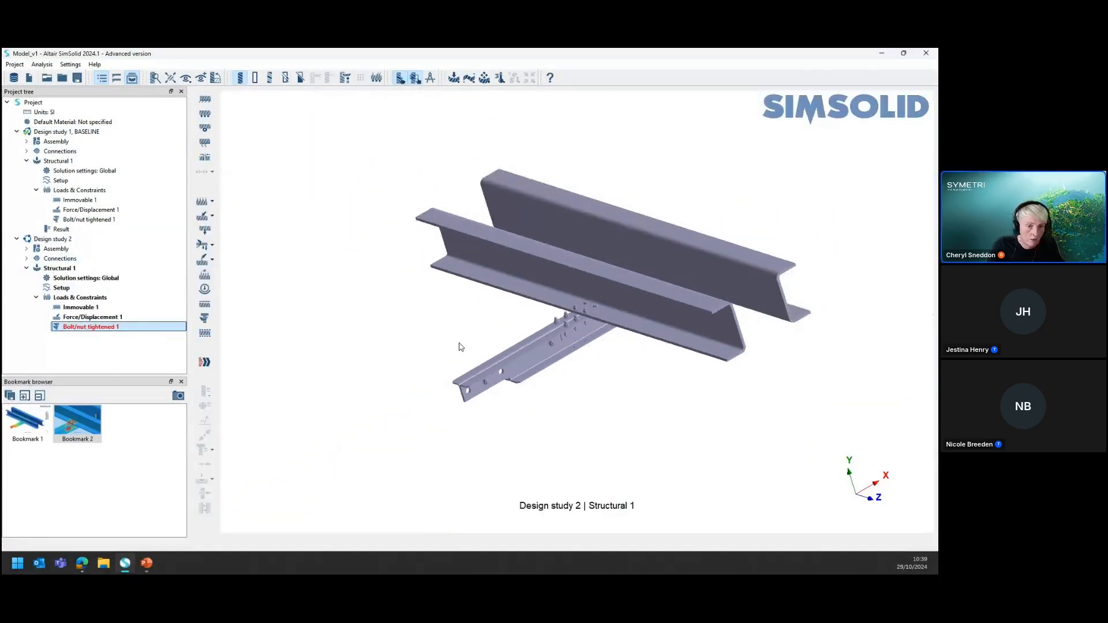
drag(461, 346, 589, 329)
scroll(589, 329, up, 6)
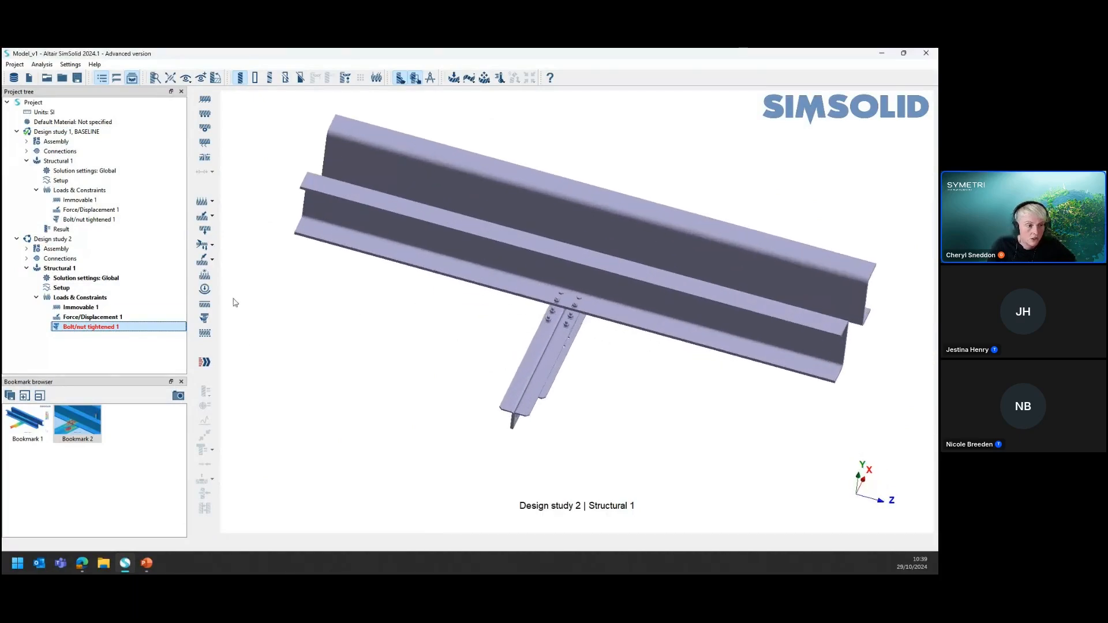
right_click(90, 330)
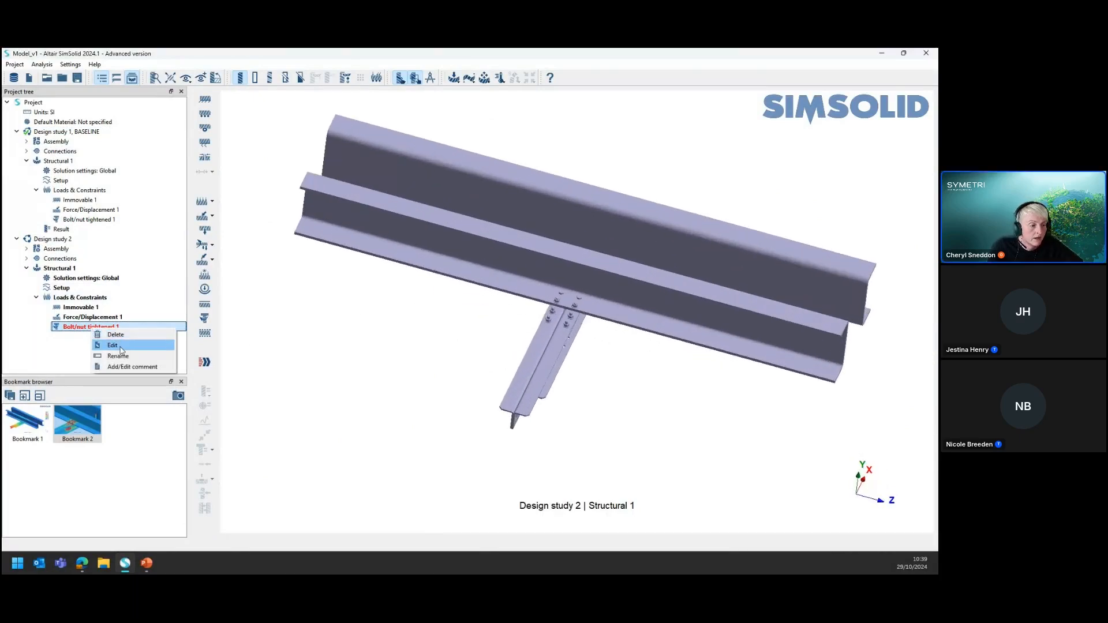
click(121, 344)
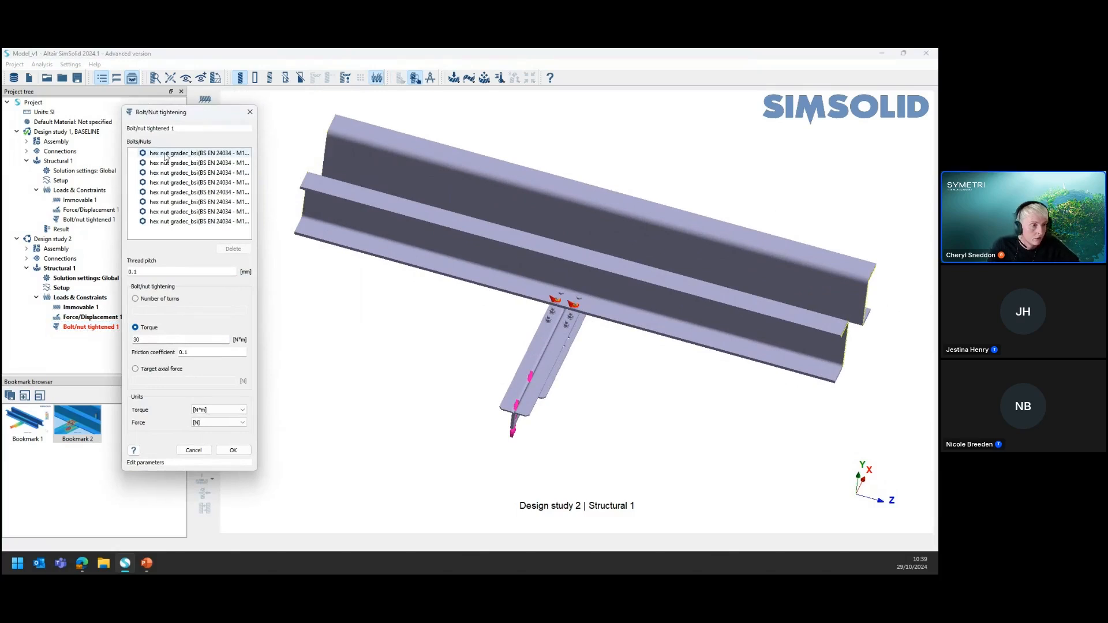
click(168, 153)
shift+click(192, 222)
click(233, 249)
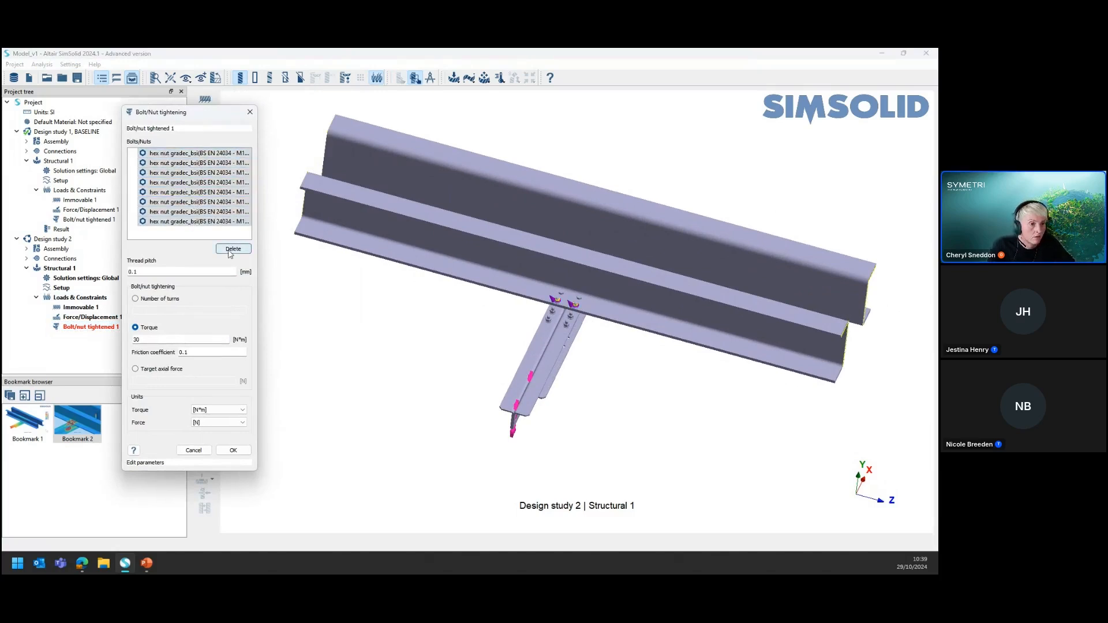
drag(287, 97, 893, 485)
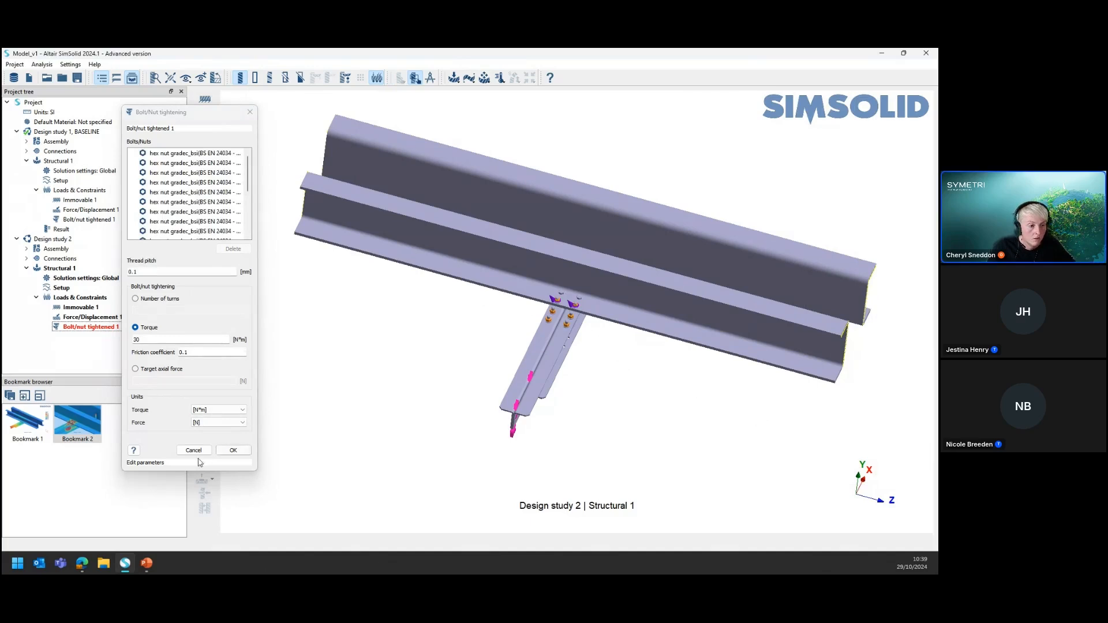
click(234, 450)
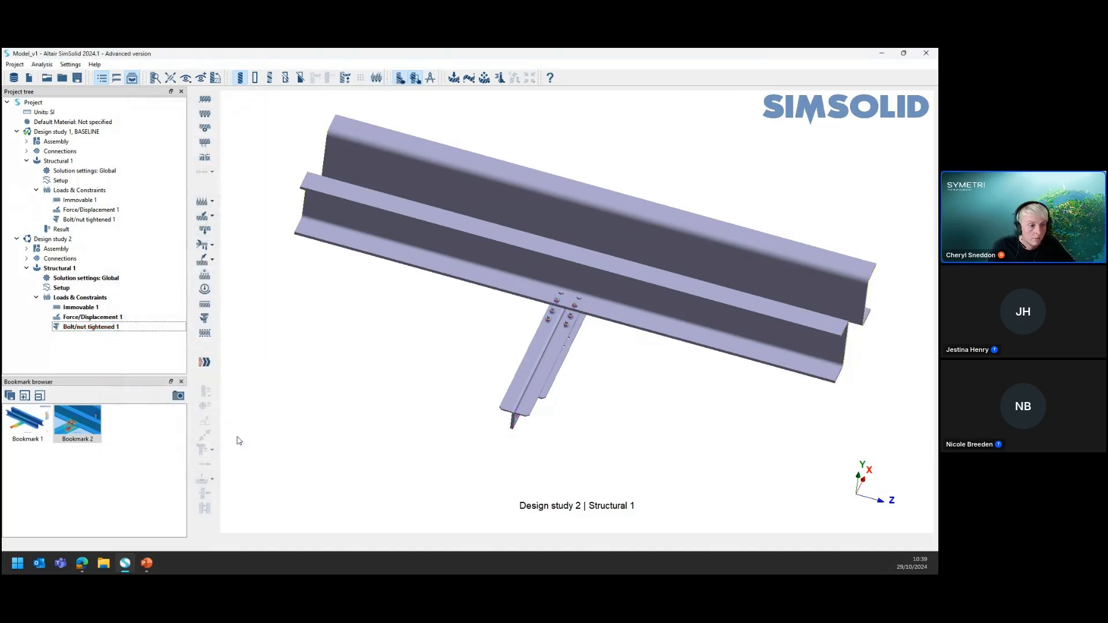
Solve the Structural 1 analysis of Design study 2
click(89, 328)
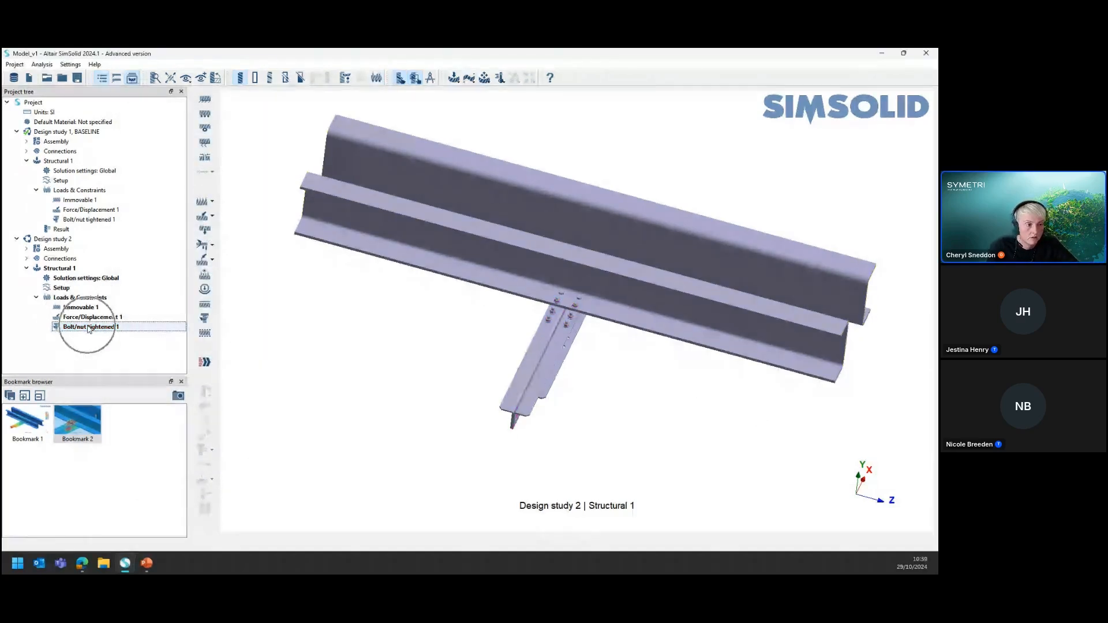
click(205, 365)
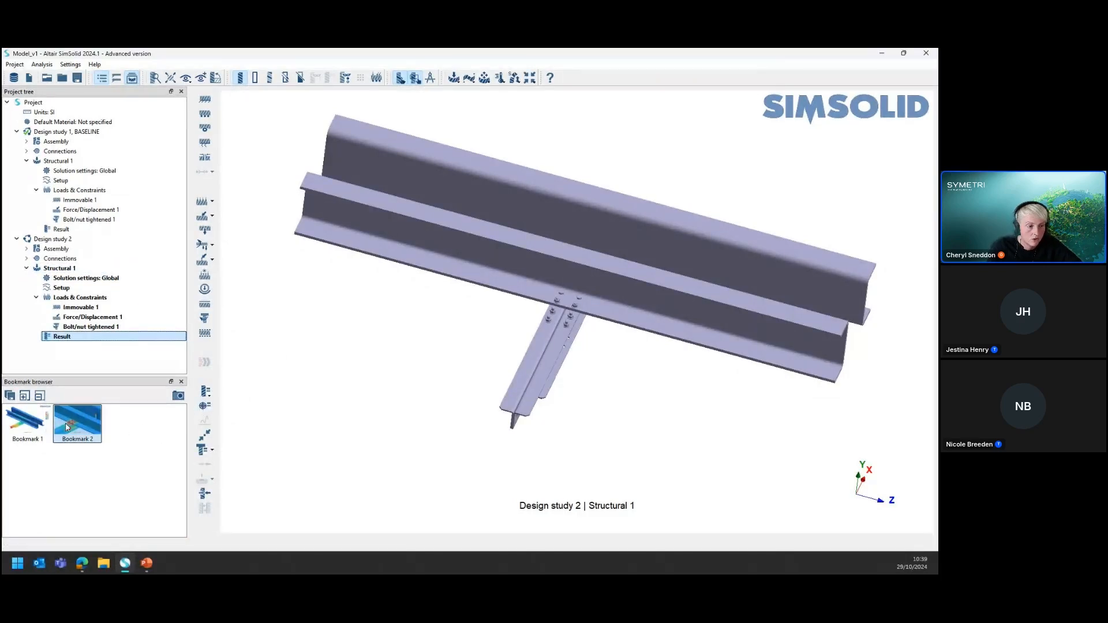
Compare the Von Mises stress around the bolted joint between the two design studies using the Bookmark 2 view
click(84, 430)
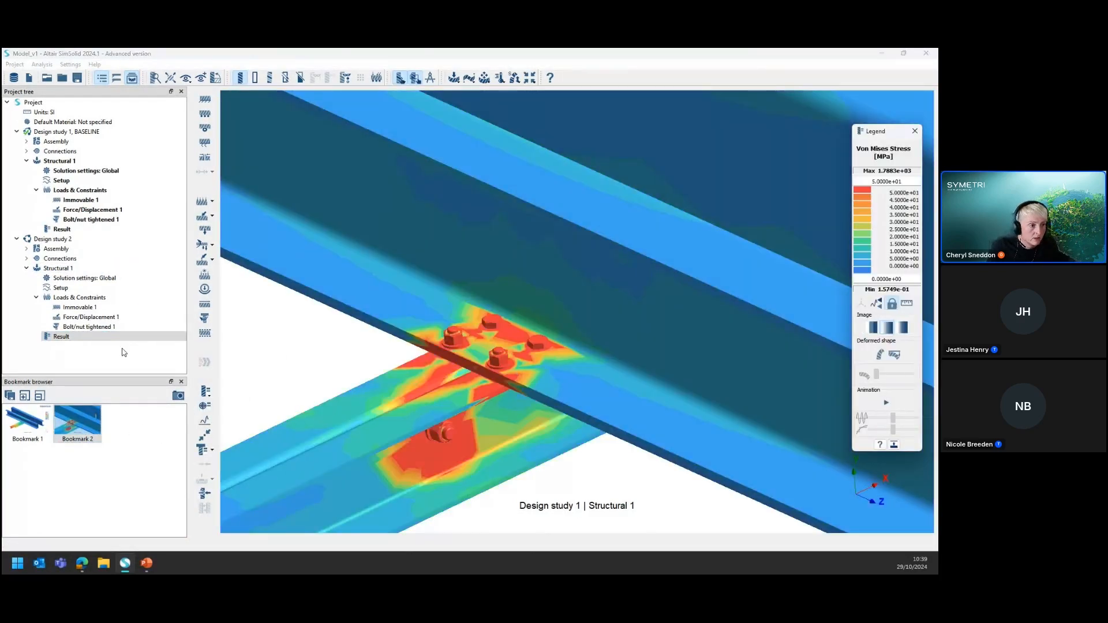
click(54, 229)
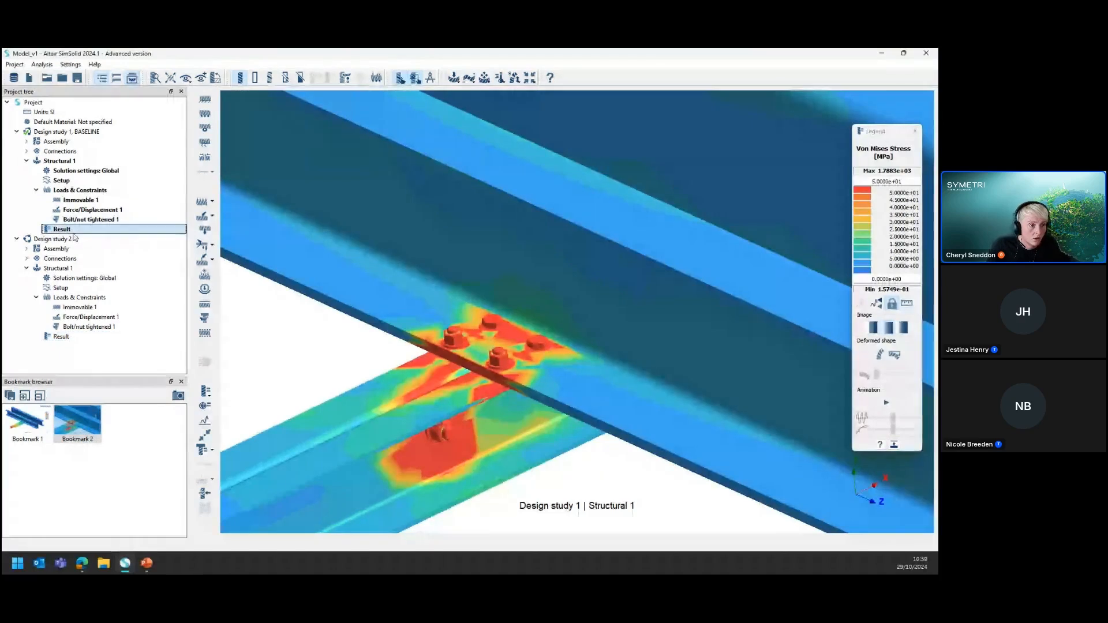
click(64, 339)
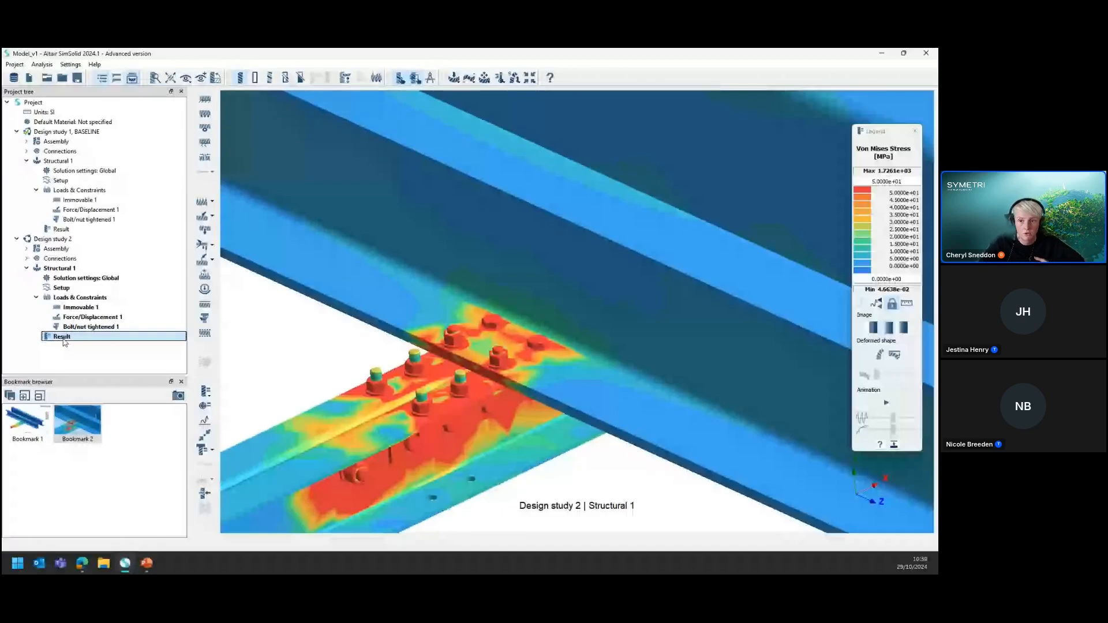
click(67, 231)
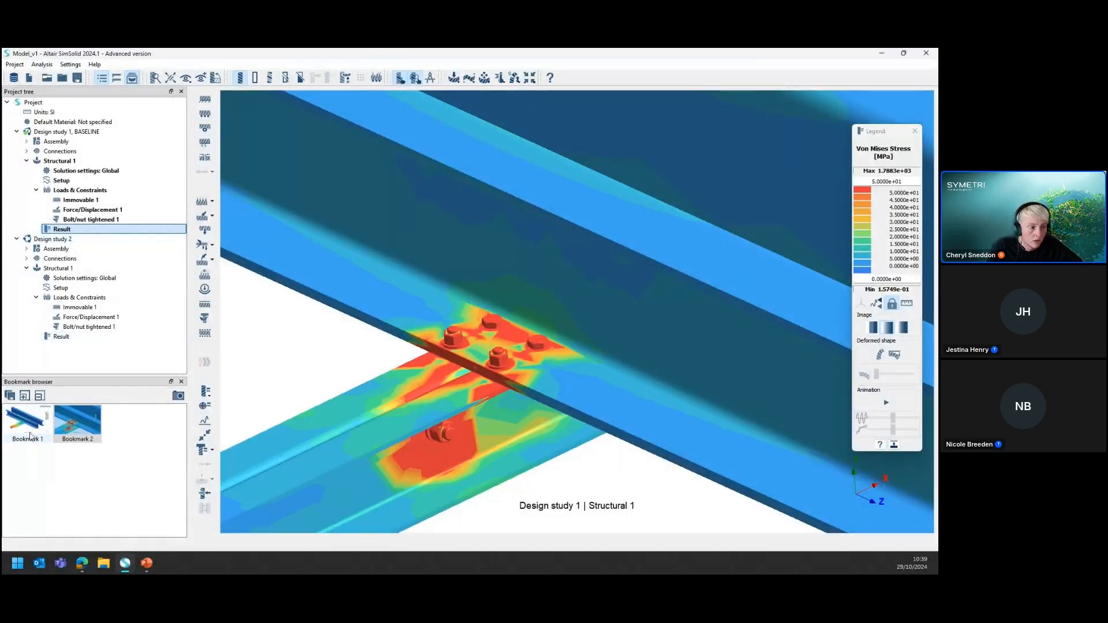
Compare the displacement magnitude of the two design studies using the Bookmark 1 view
click(33, 435)
click(72, 230)
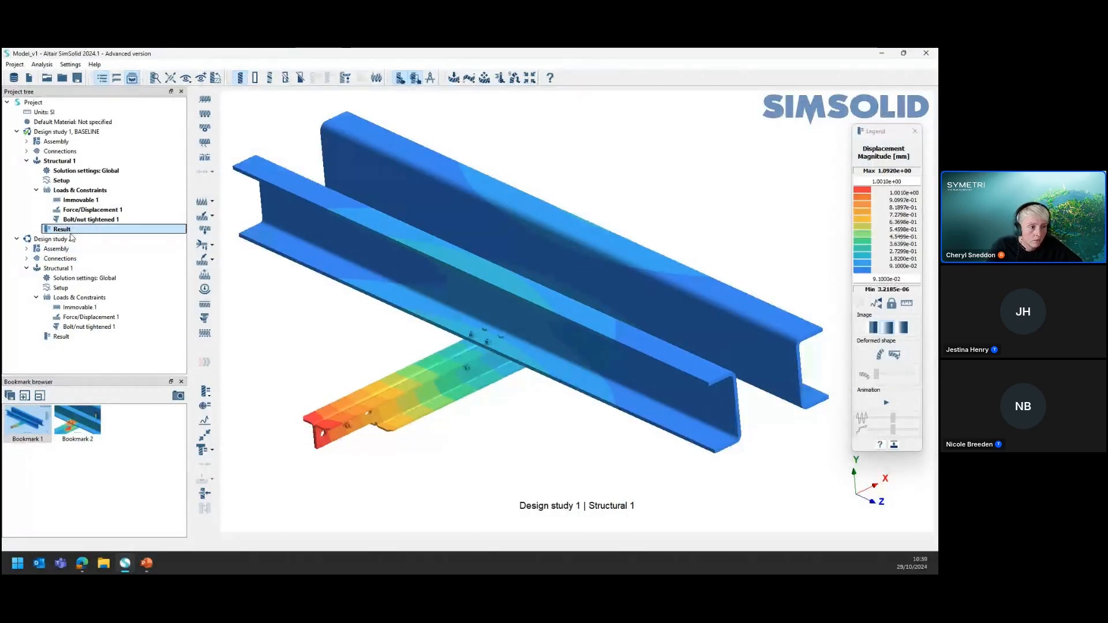
click(72, 338)
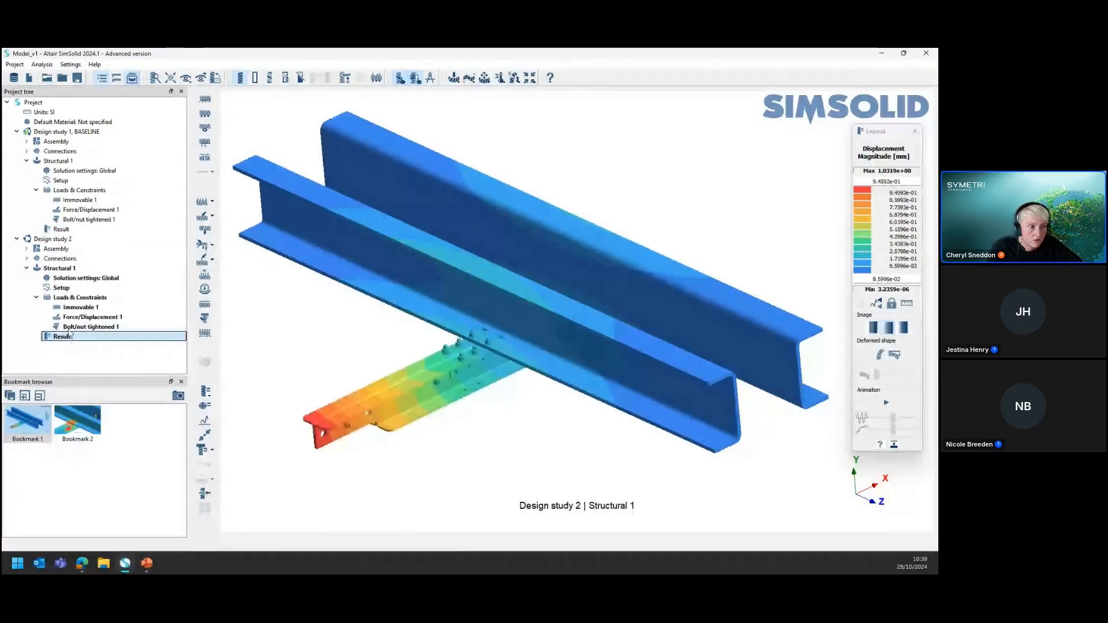
click(67, 230)
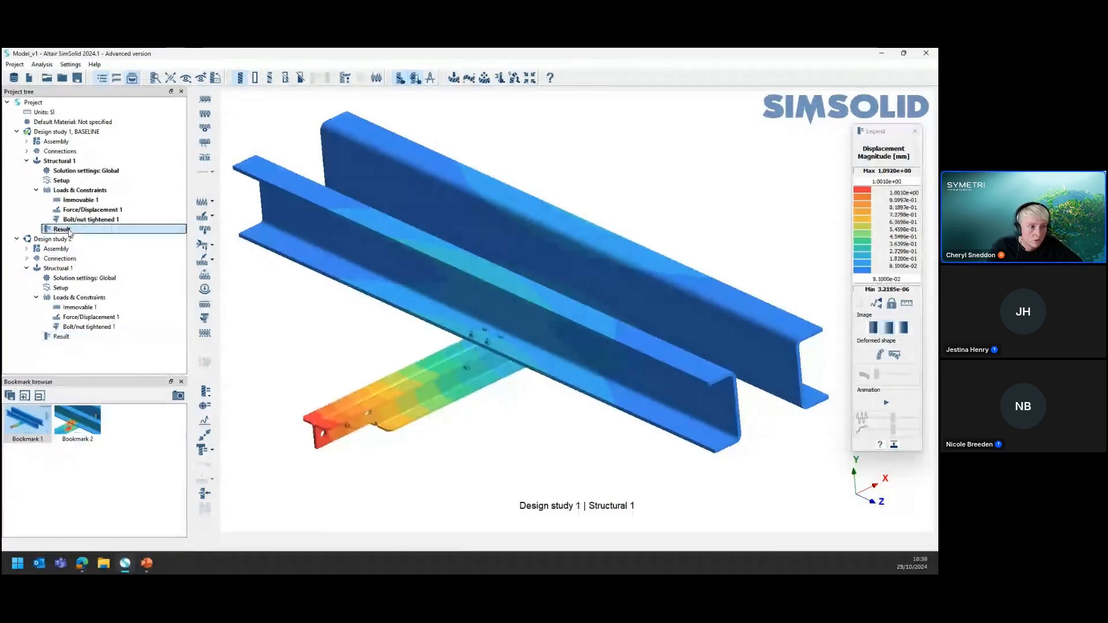
click(65, 338)
Recheck the Bookmark 2 stress plot for both design studies and switch to the PowerPoint presentation
click(89, 435)
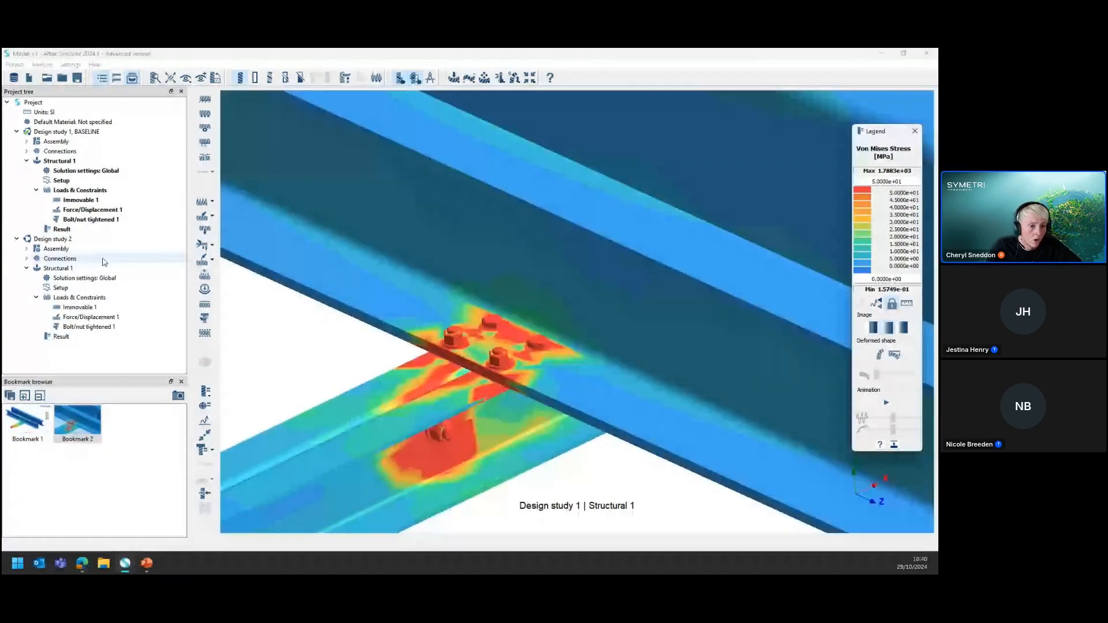
click(68, 338)
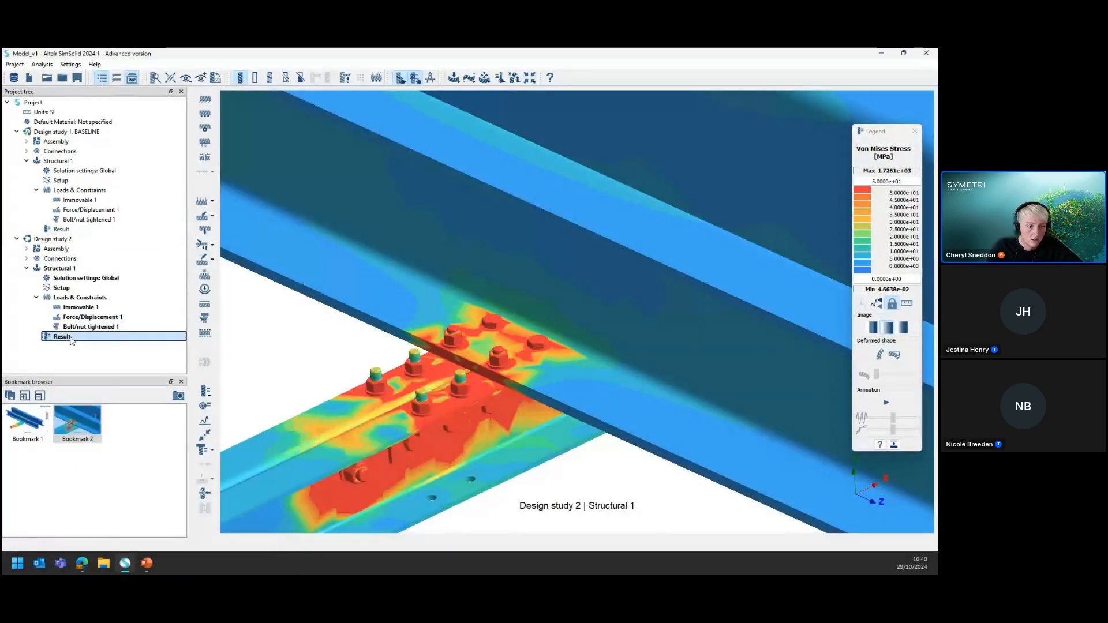
click(67, 230)
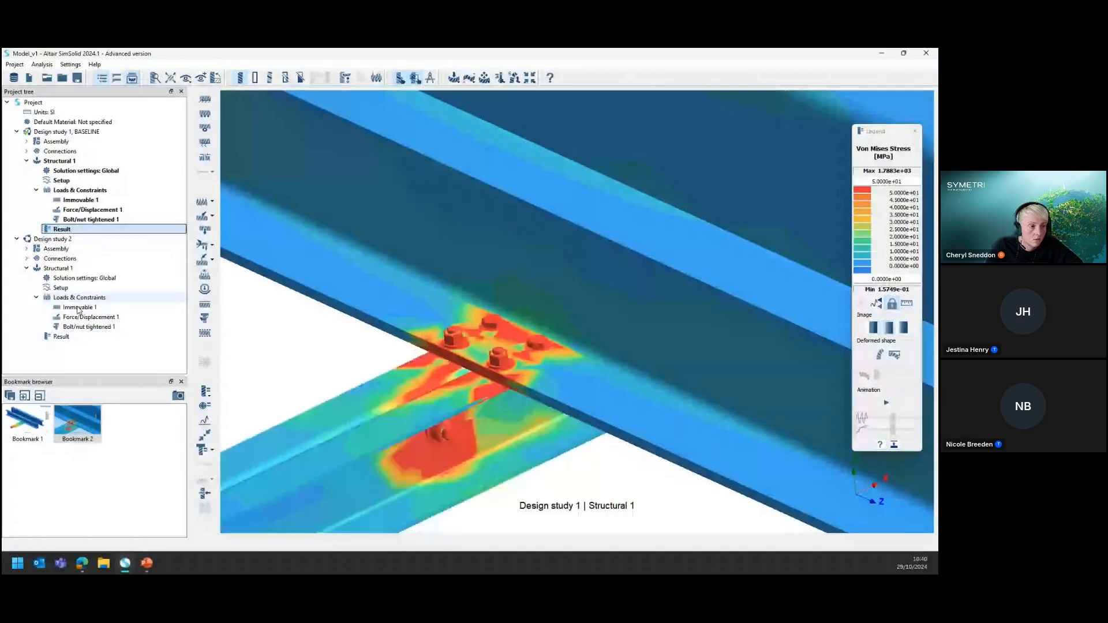
click(64, 337)
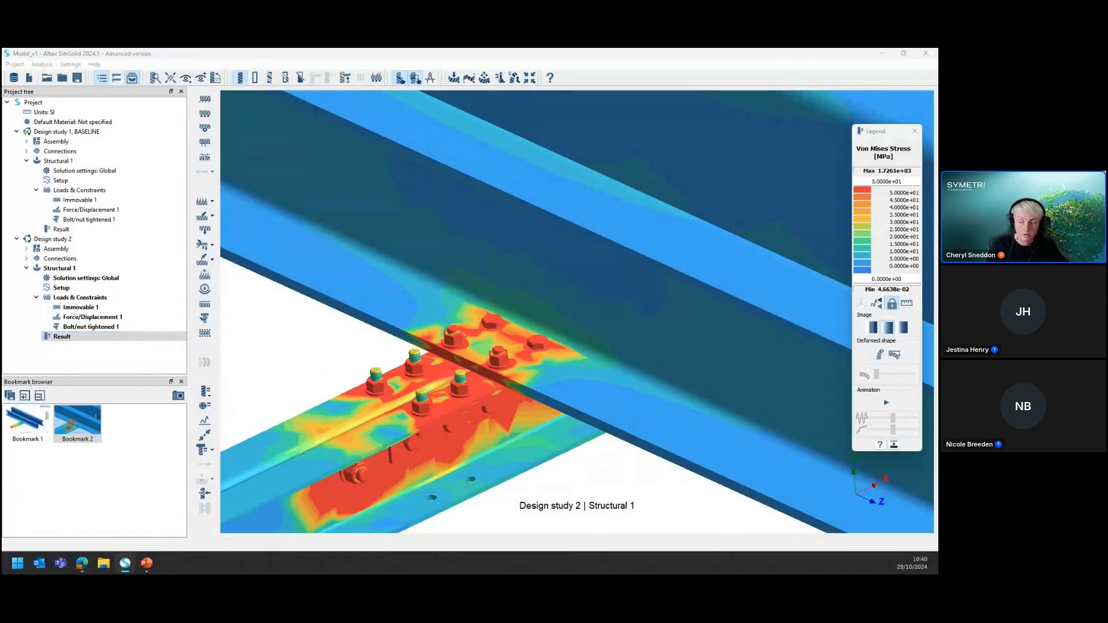
key(alt+Tab)
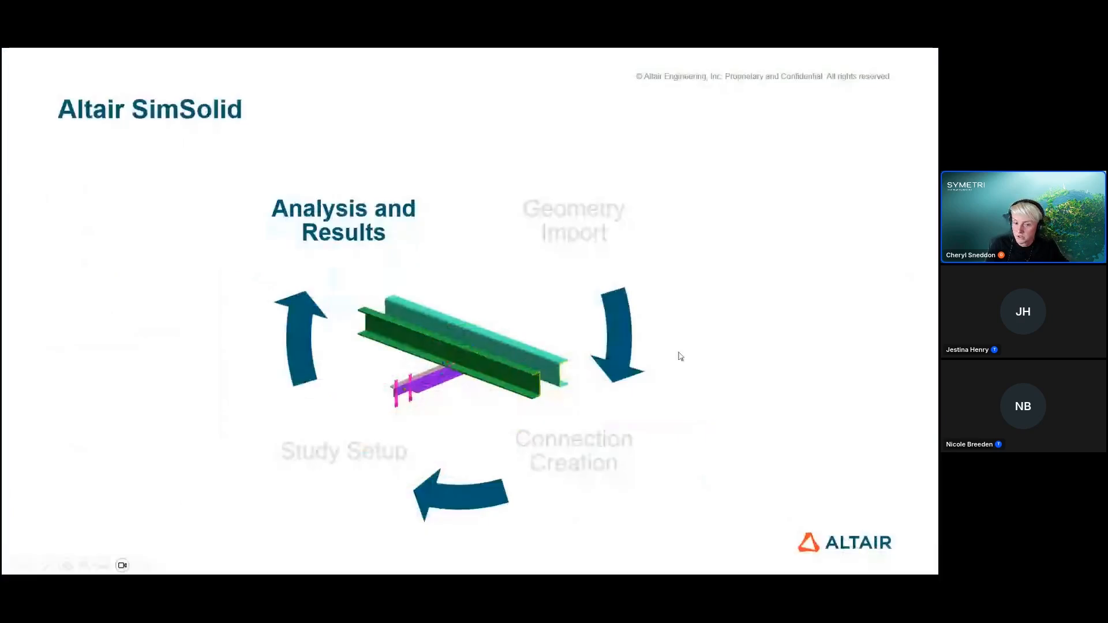